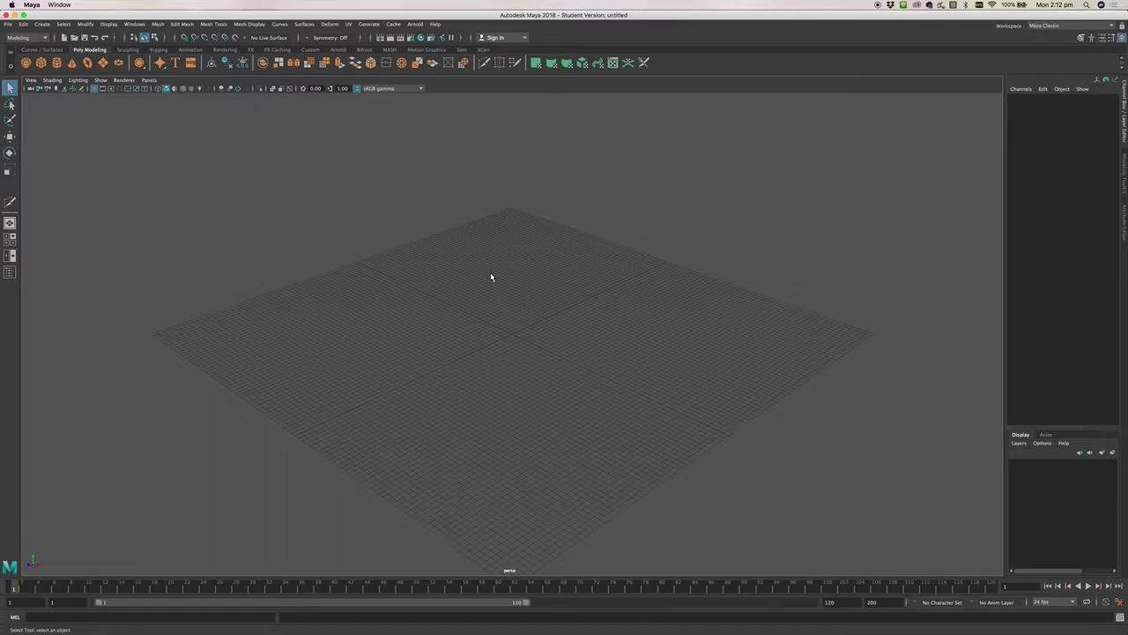
Create a polygon cube at the centre of the grid.
click(42, 63)
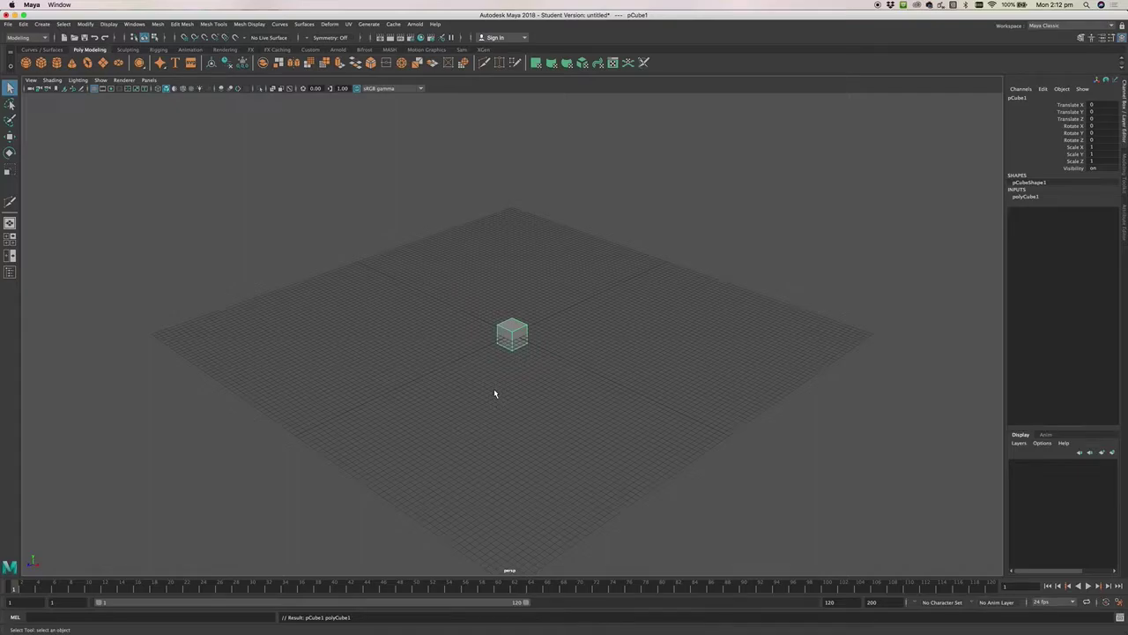
scroll(507, 335, up, 5)
scroll(507, 334, up, 3)
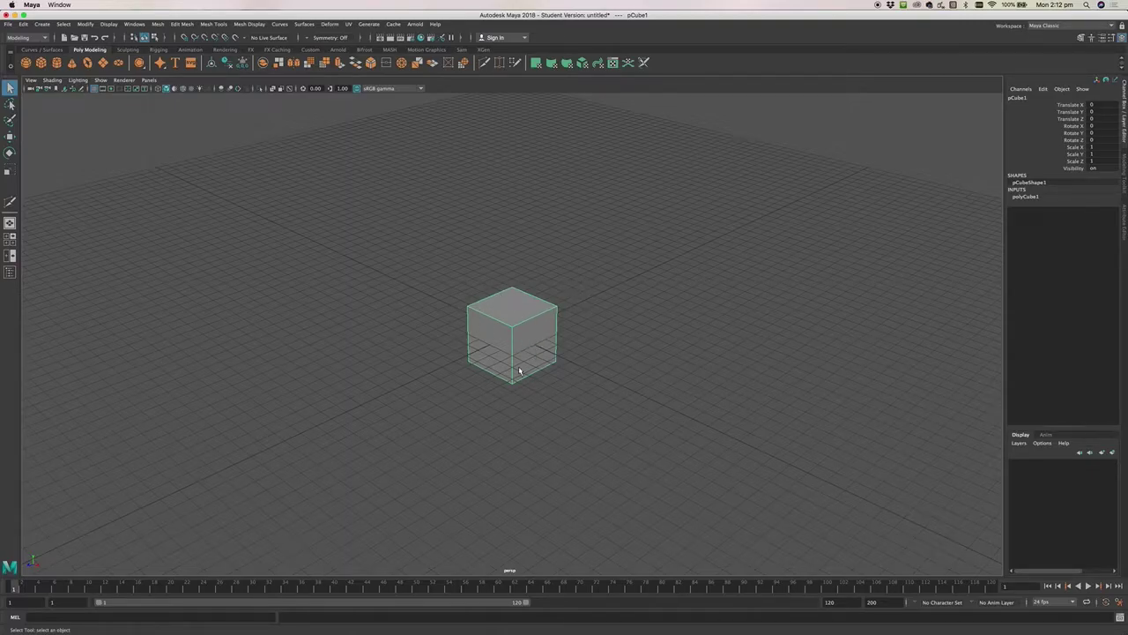
Select all of the cube's faces and scale them into a thin, tall vertical post.
right_click(584, 213)
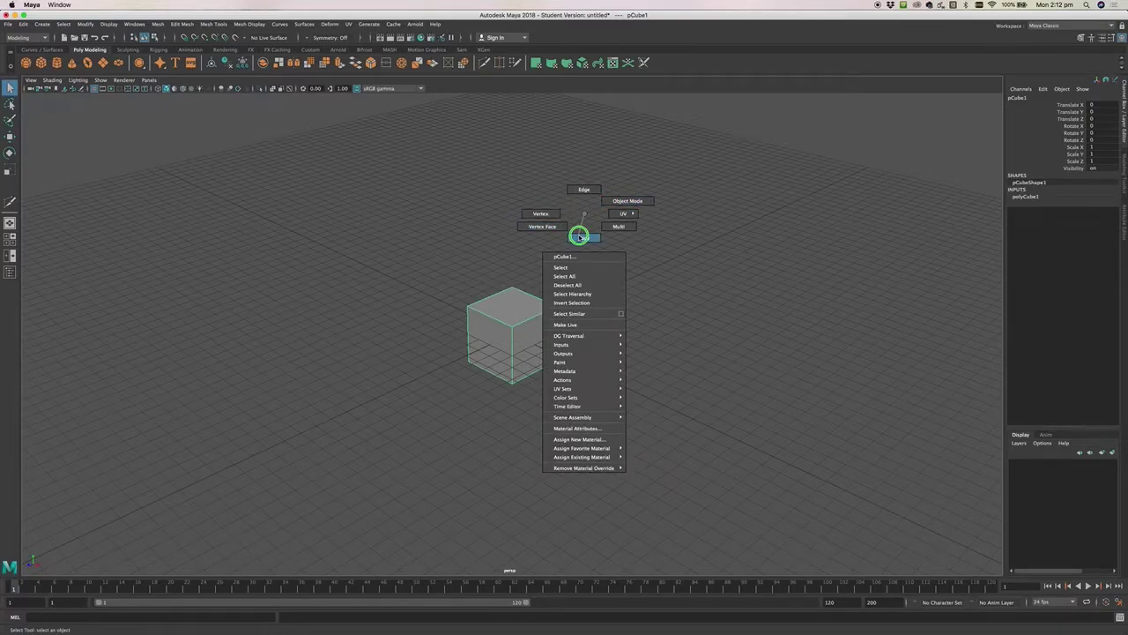
mouse_move(579, 236)
right_down()
mouse_move(584, 212)
mouse_move(581, 227)
right_up()
right_click(499, 246)
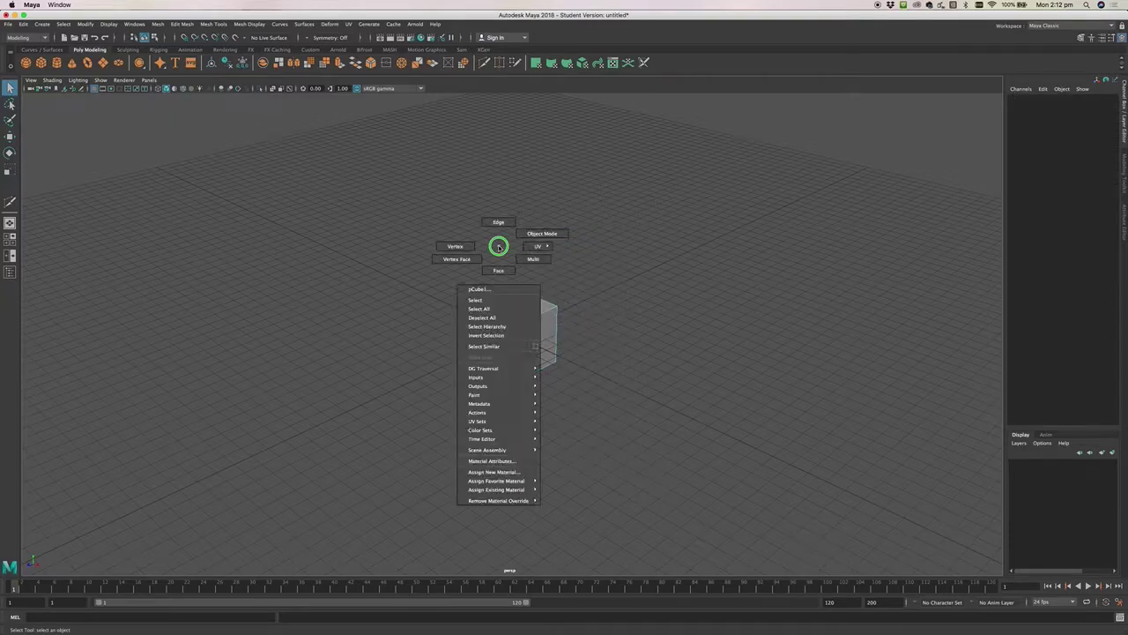
right_drag(499, 246, 501, 274)
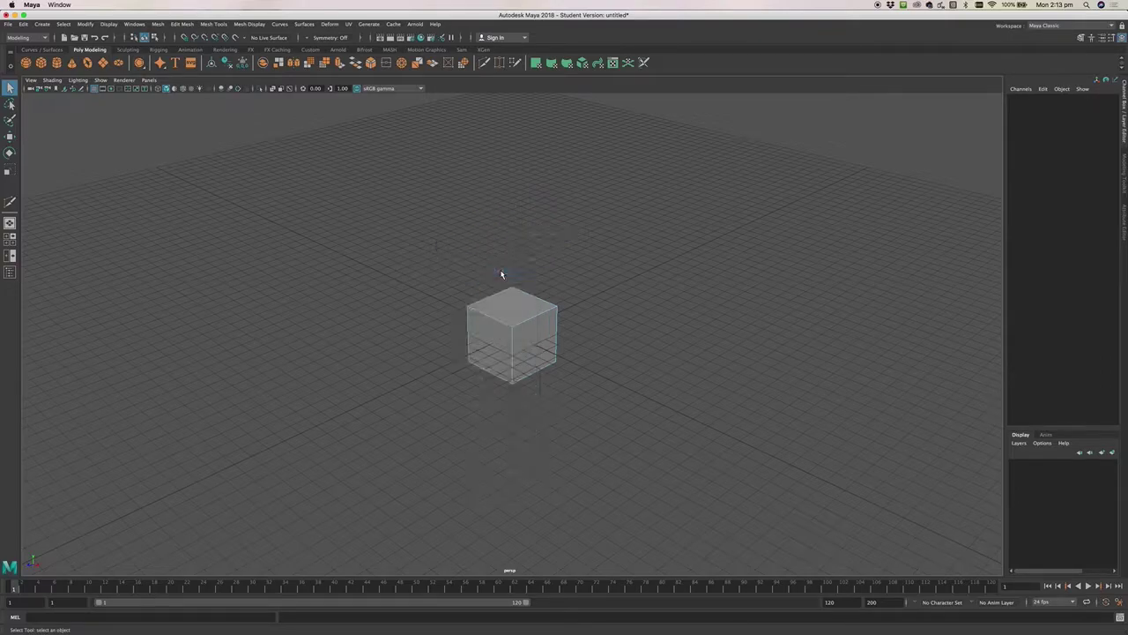
click(514, 303)
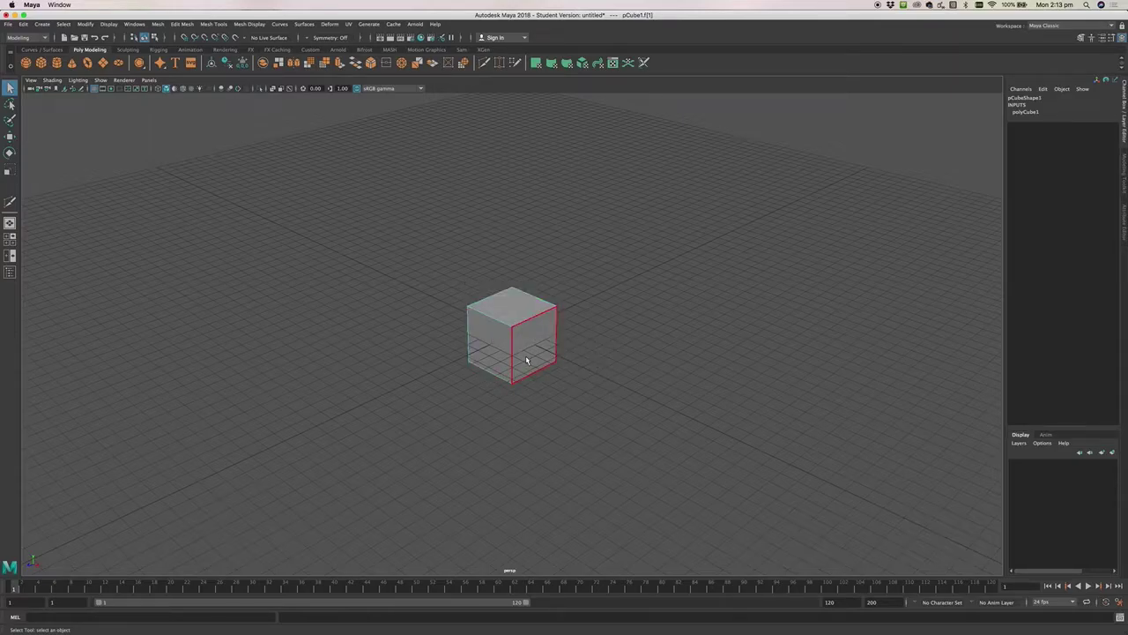
drag(379, 198, 603, 449)
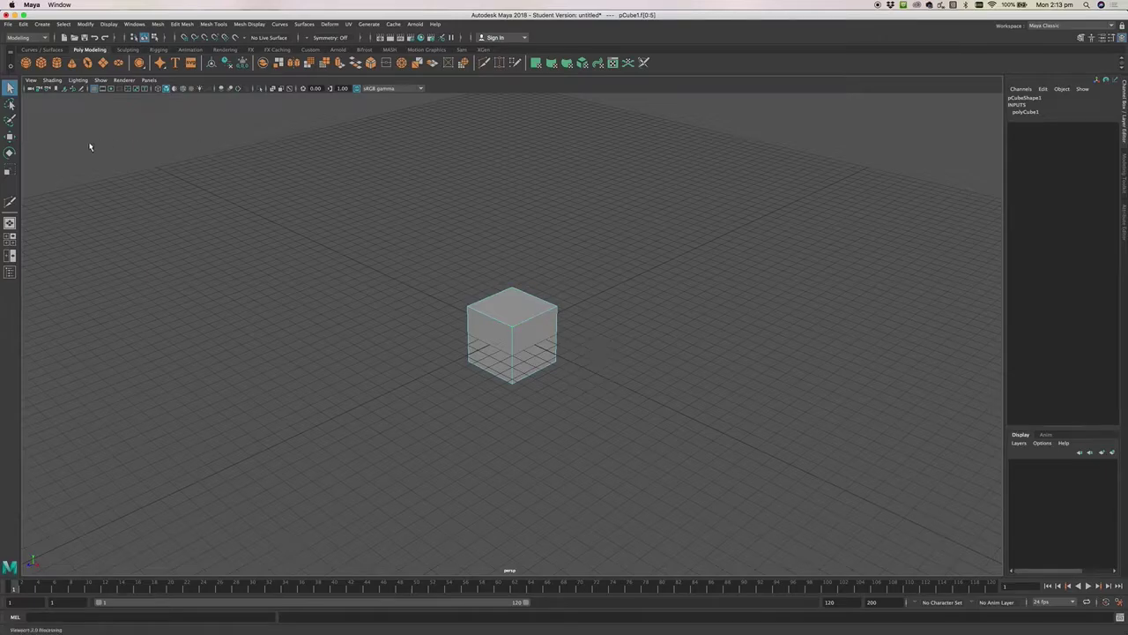
click(9, 169)
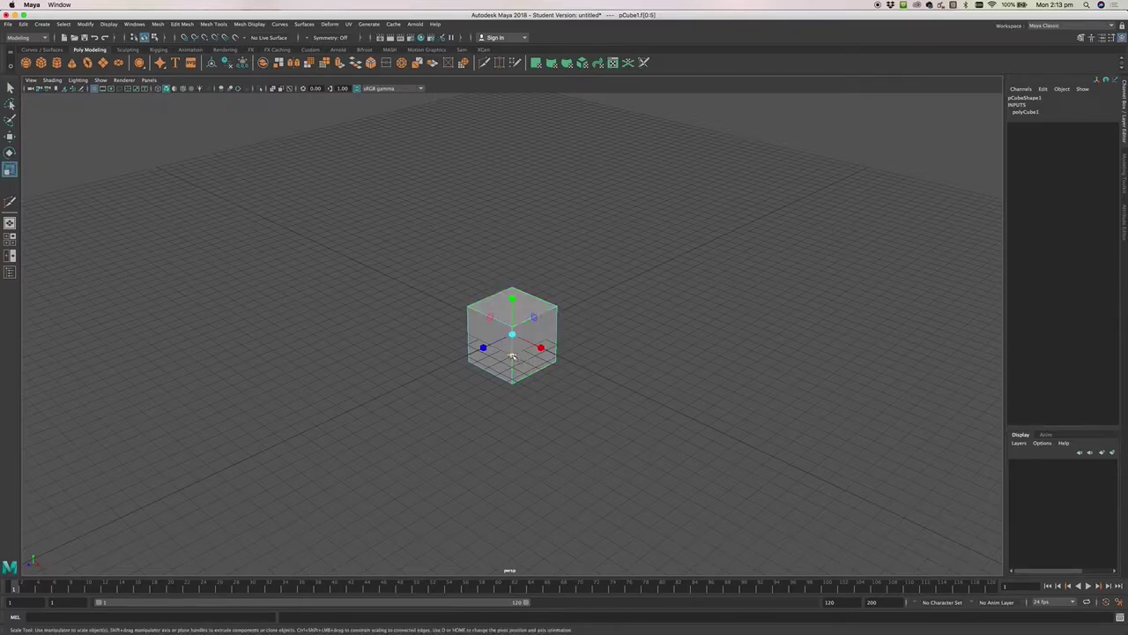
drag(512, 355, 515, 345)
click(511, 297)
drag(512, 298, 511, 265)
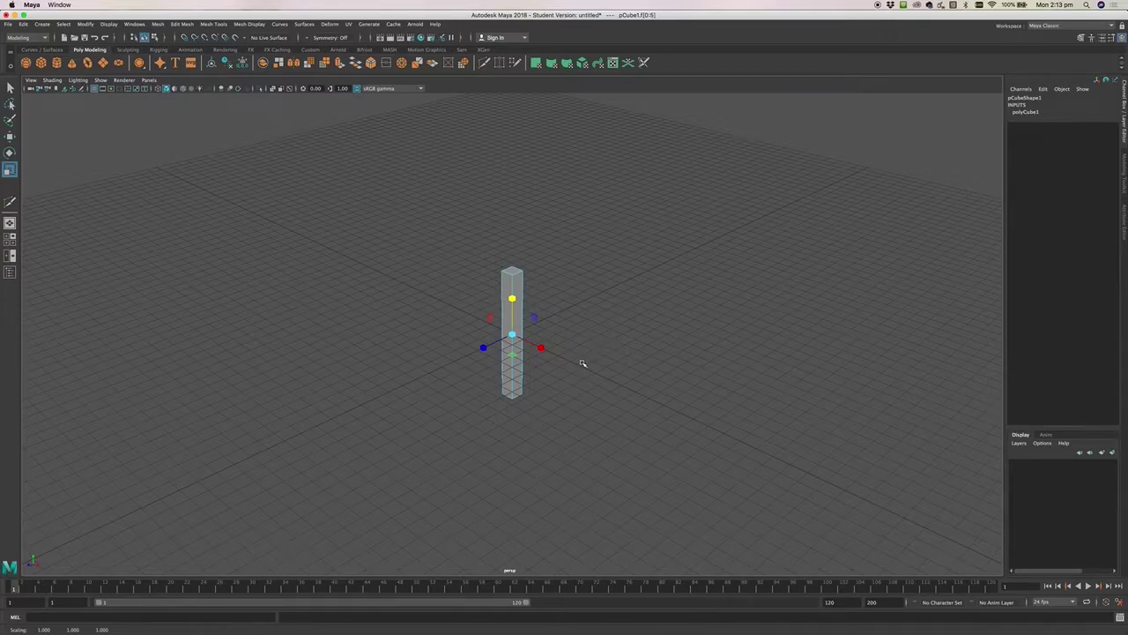
Preview the post in smooth mesh display and return it to the unsmoothed display.
key(q)
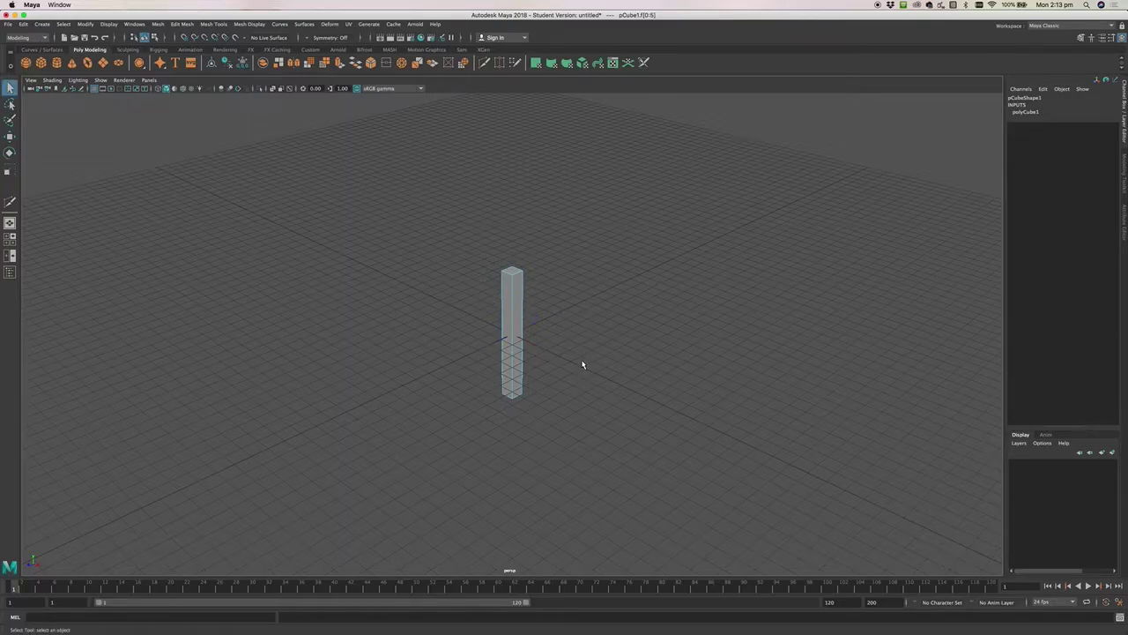
key(2)
key(3)
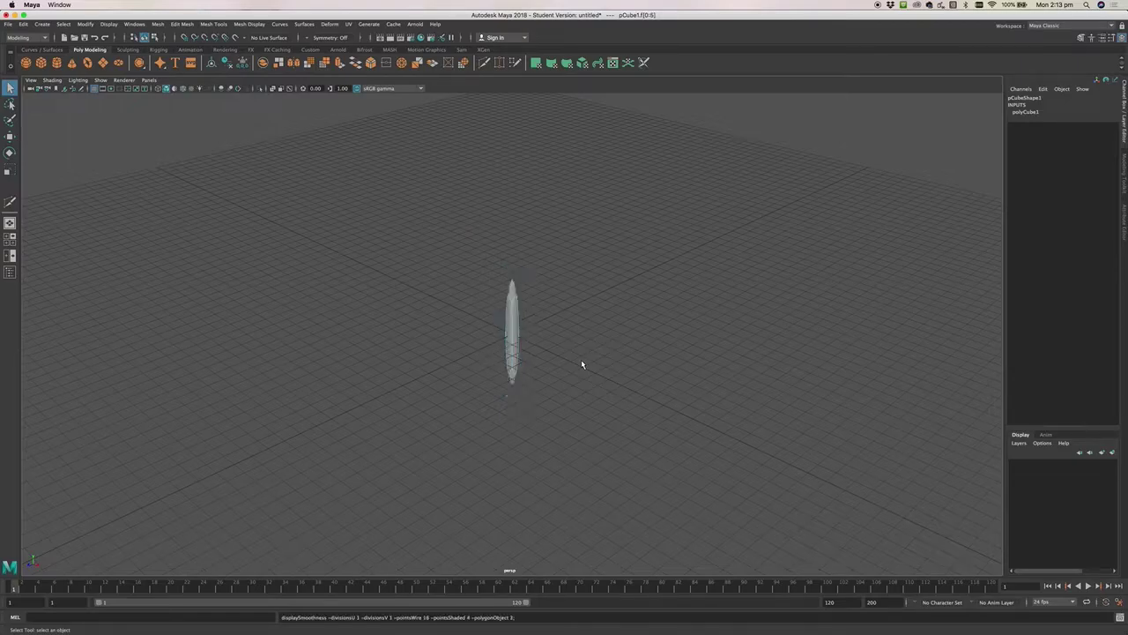
click(529, 385)
mouse_move(539, 347)
alt+mouse_down()
mouse_move(544, 390)
mouse_move(562, 371)
mouse_move(534, 334)
mouse_move(520, 338)
mouse_move(536, 340)
alt+mouse_up()
key(1)
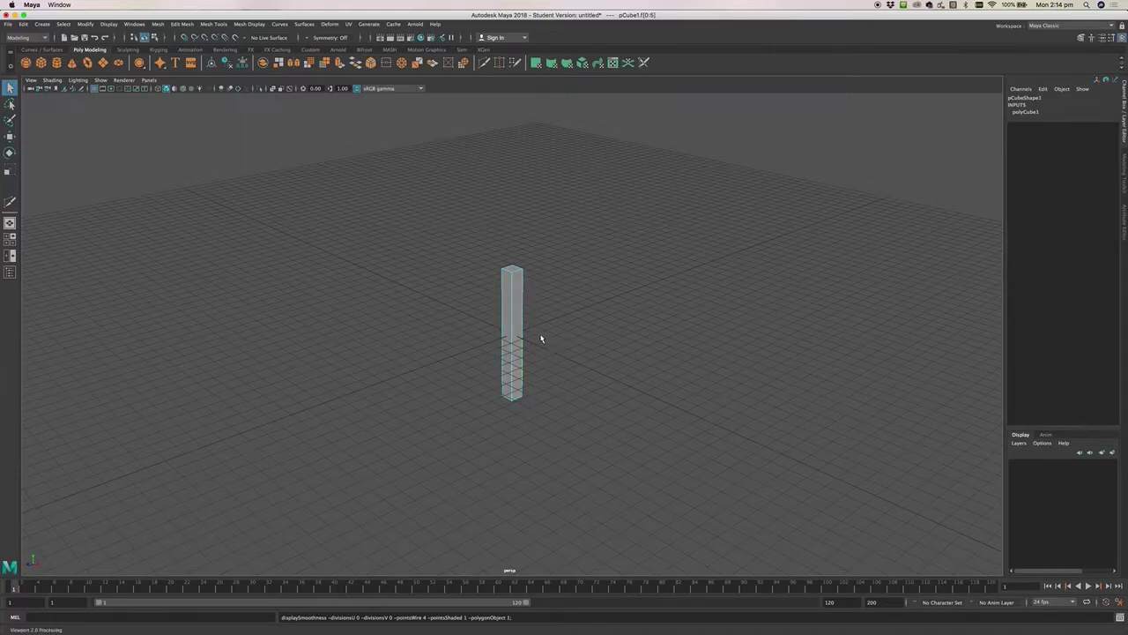
Extrude the post's top face upward by about 0.13.
scroll(529, 339, up, 3)
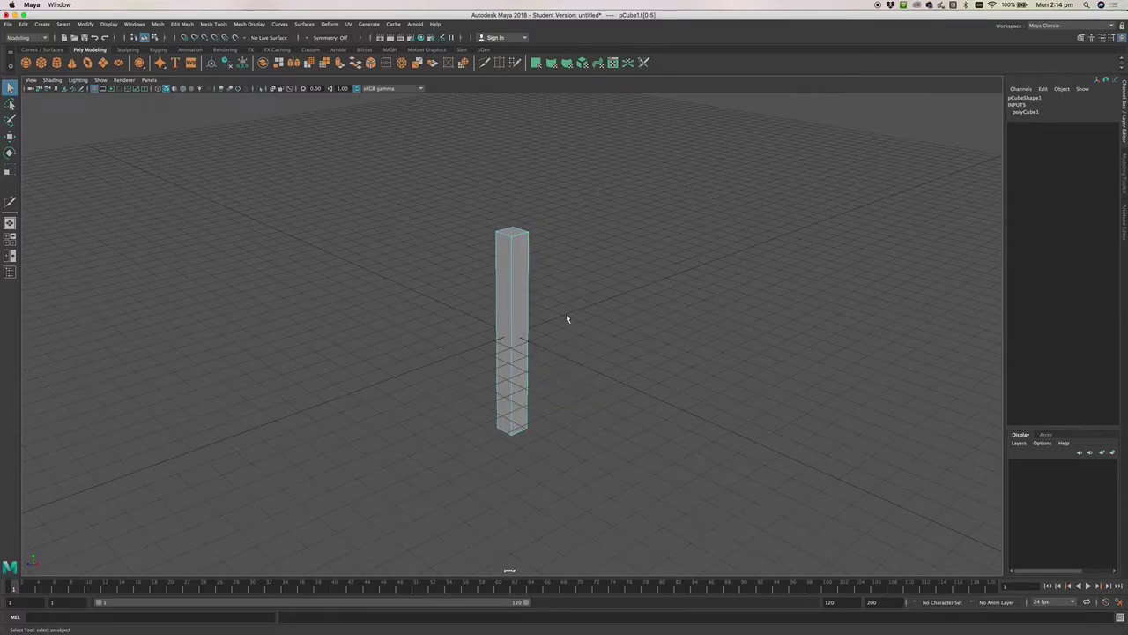
scroll(562, 318, down, 1)
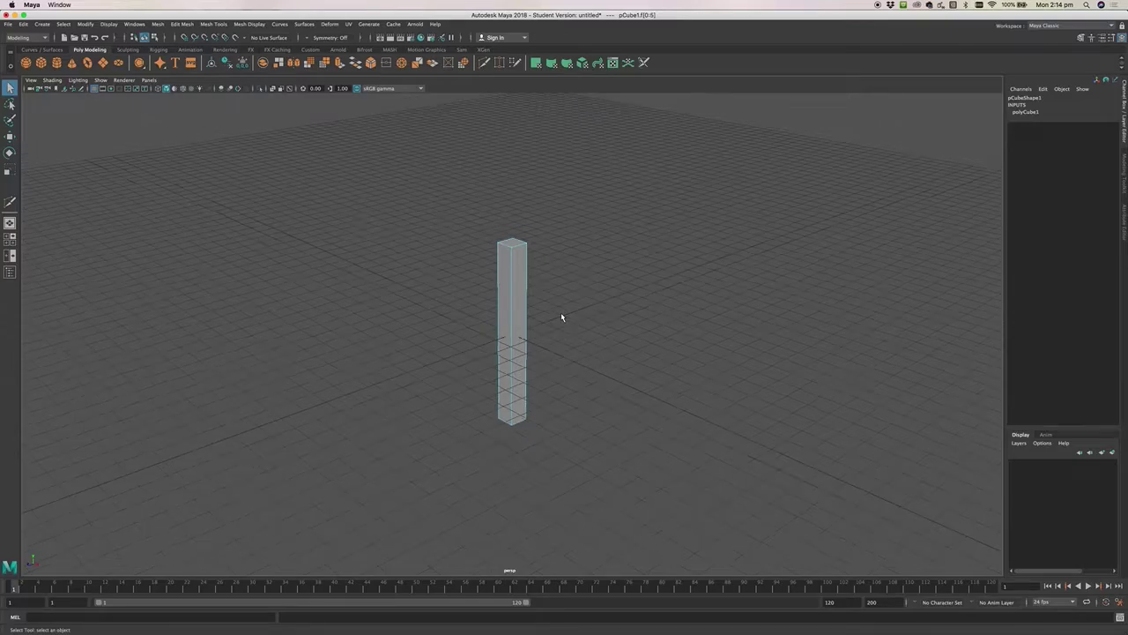
scroll(561, 317, down, 1)
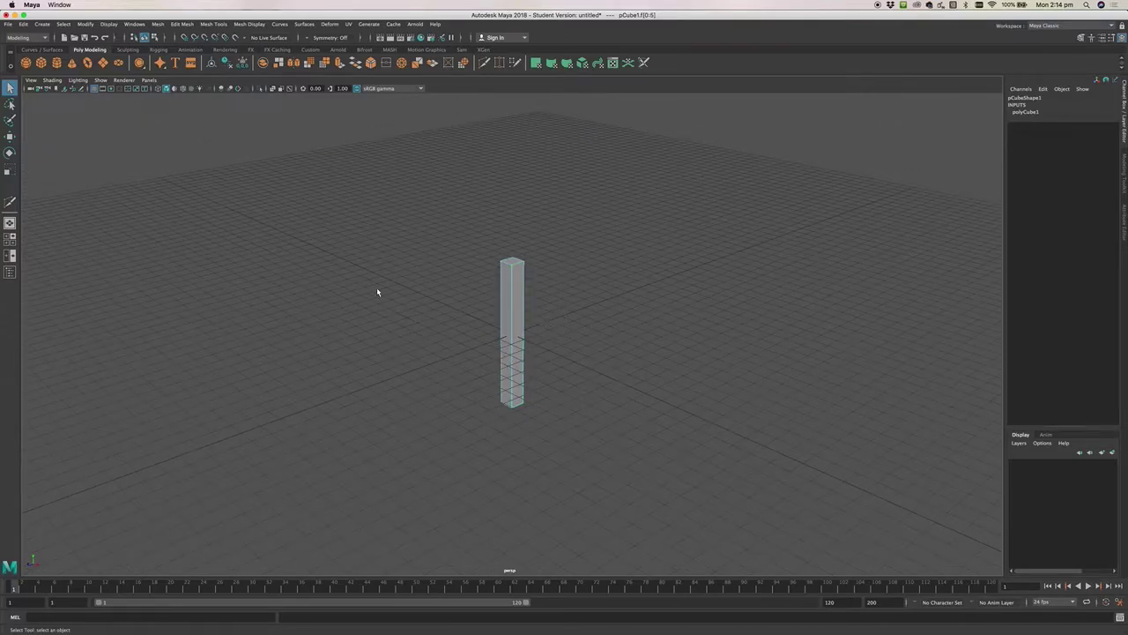
mouse_move(409, 305)
alt+mouse_down()
mouse_move(426, 308)
mouse_move(448, 285)
mouse_move(417, 297)
alt+mouse_up()
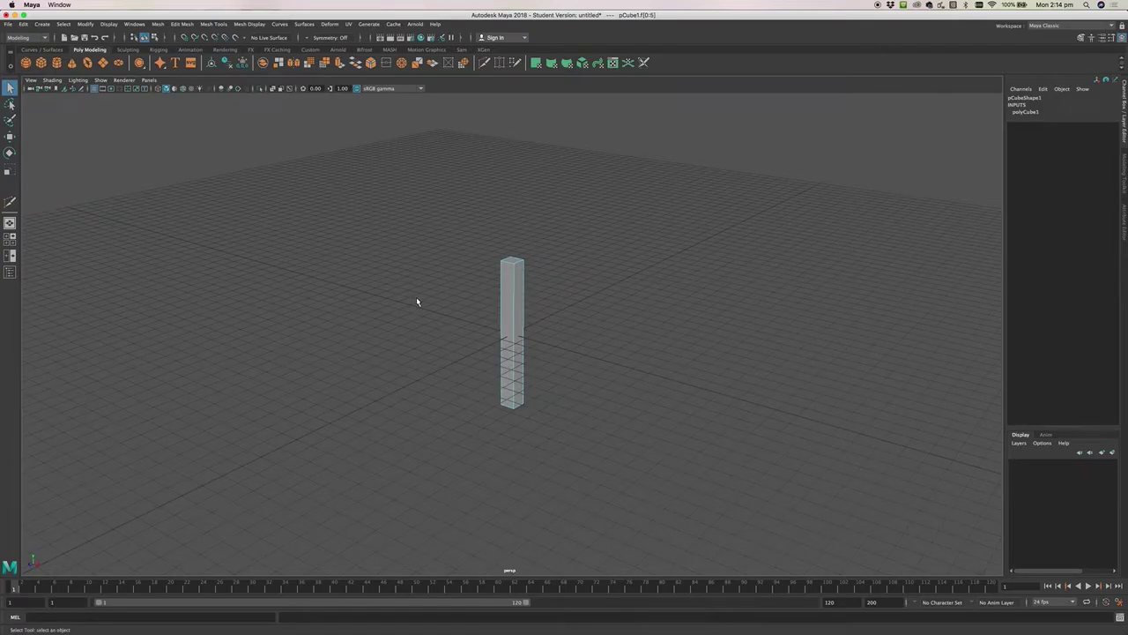
click(270, 209)
right_drag(465, 238, 460, 262)
click(512, 260)
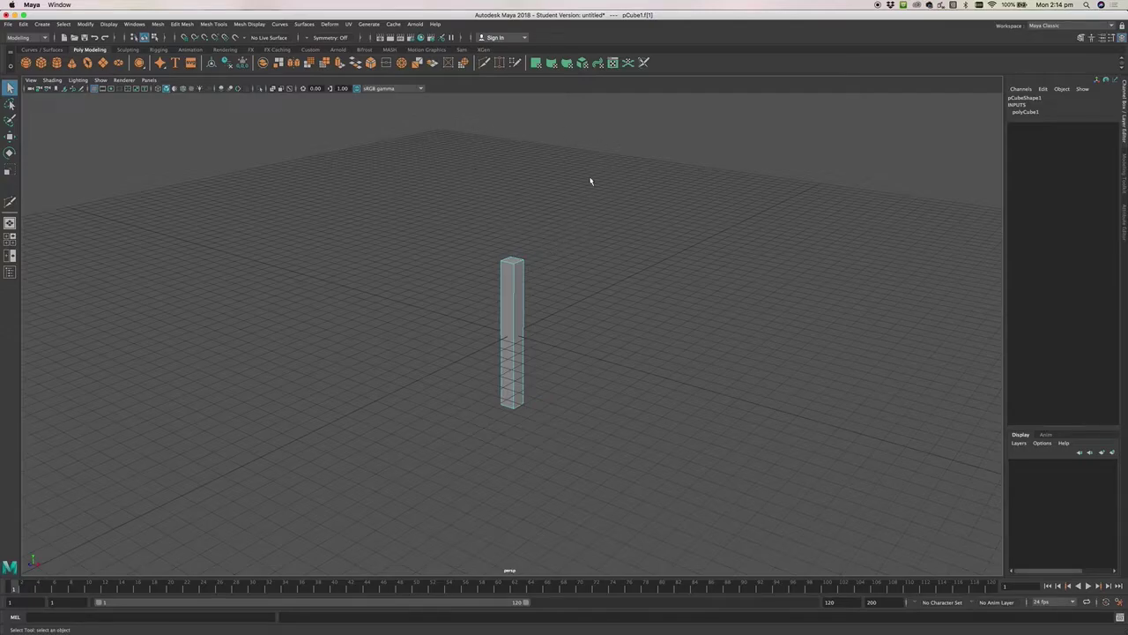
click(340, 66)
drag(511, 232, 514, 87)
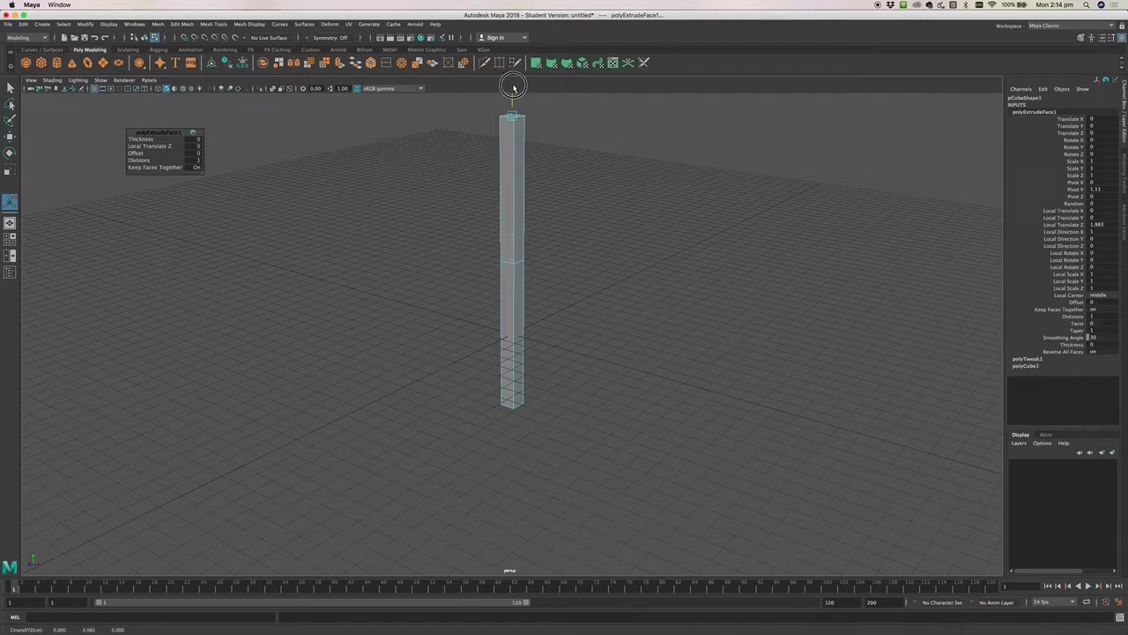
drag(514, 87, 524, 227)
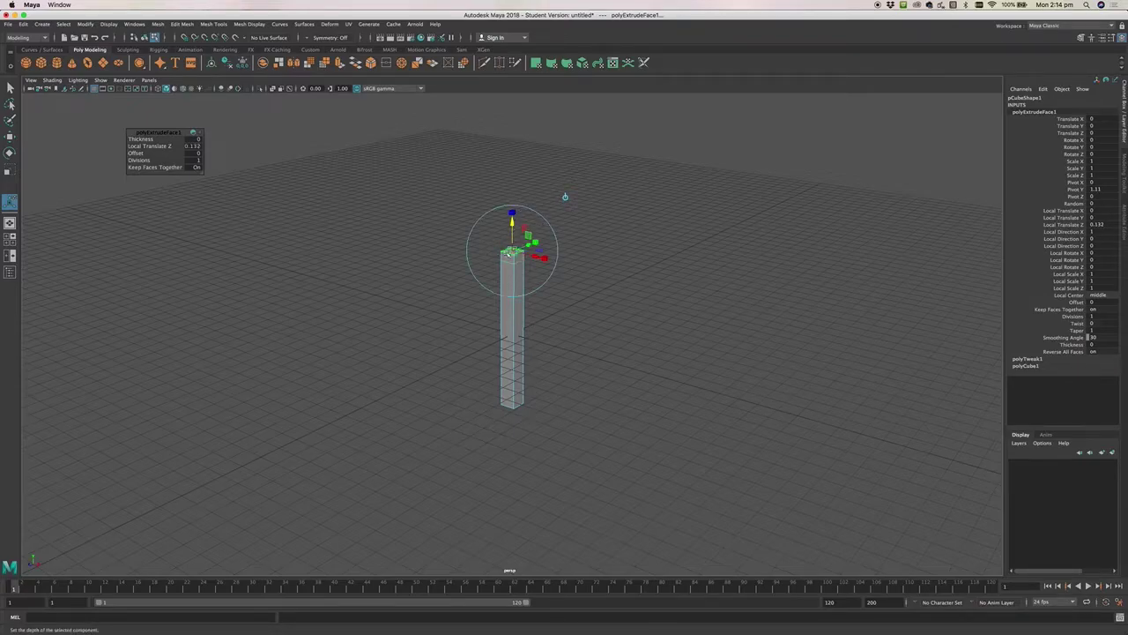
click(608, 287)
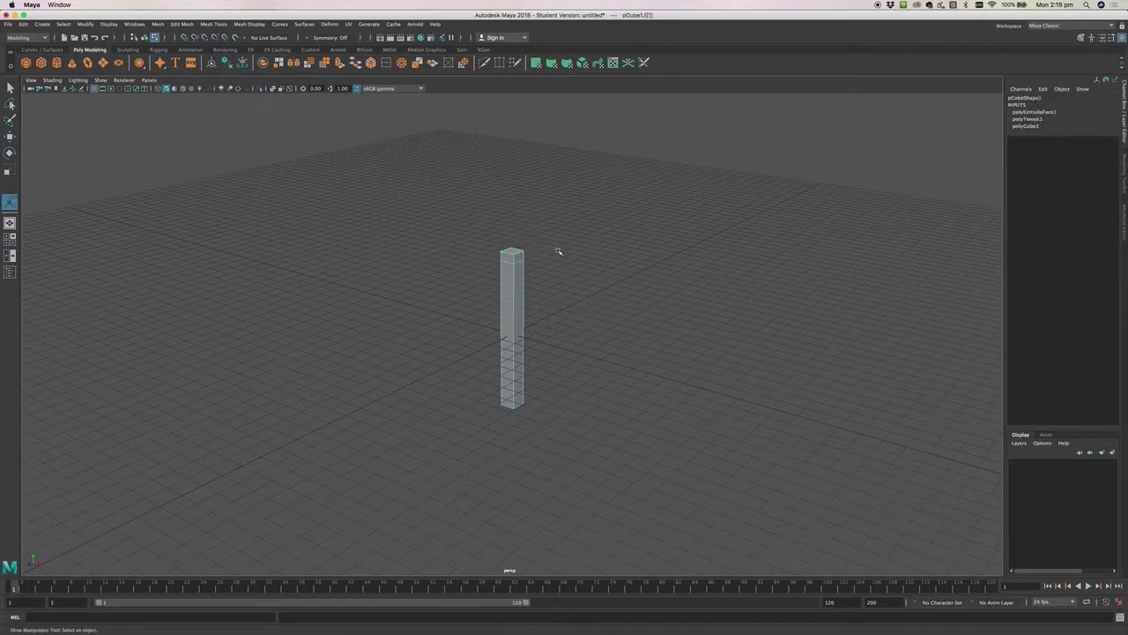
Scale the extruded top face outward horizontally into a wide, flared square top.
key(r)
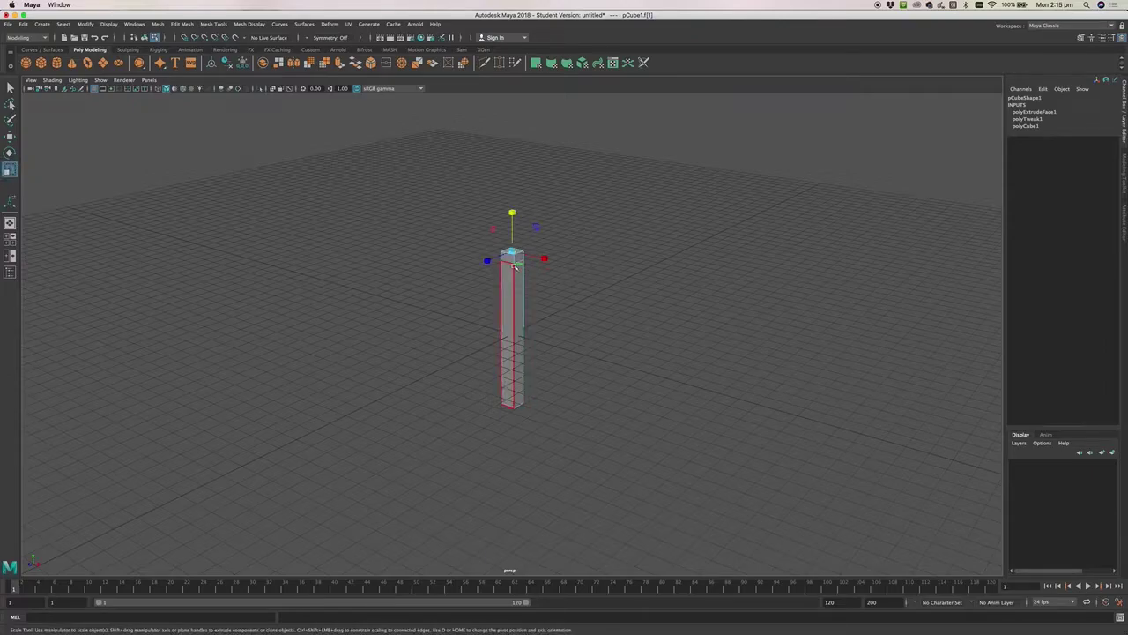
drag(520, 264, 581, 340)
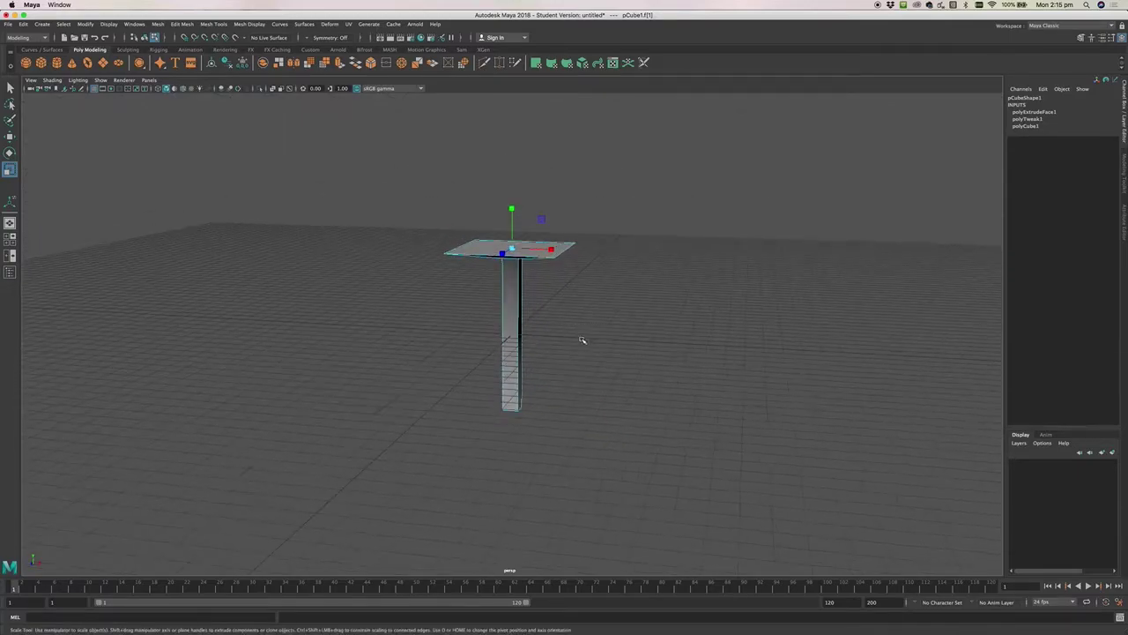
click(467, 236)
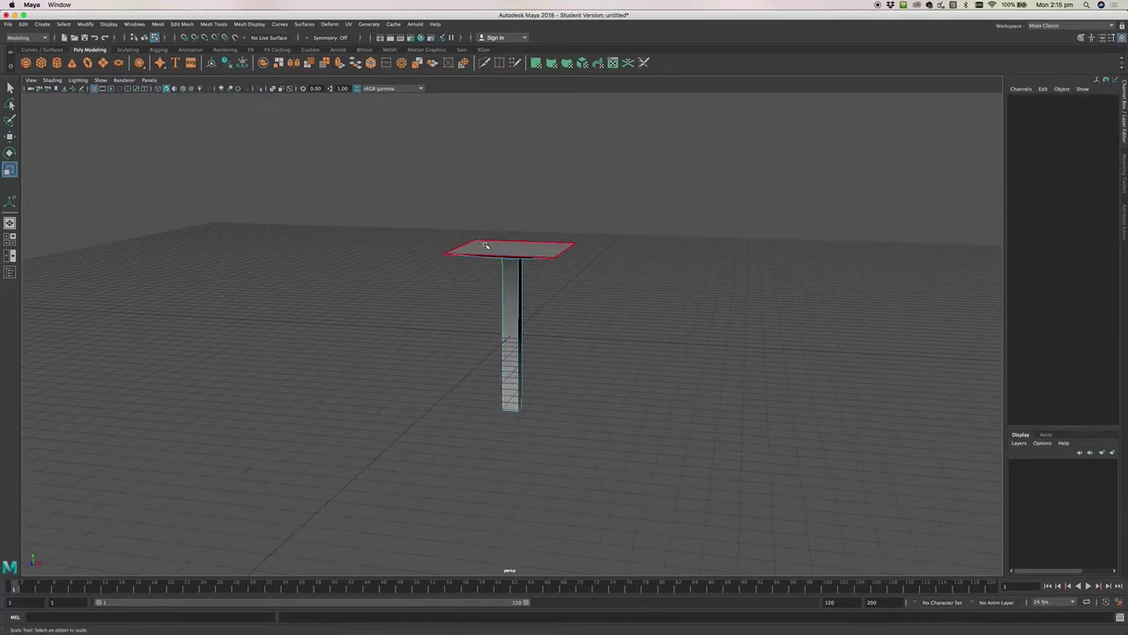
Extrude the wide top face upward by about 1.59 and scale its upper end inward to form a tapered shade.
click(490, 247)
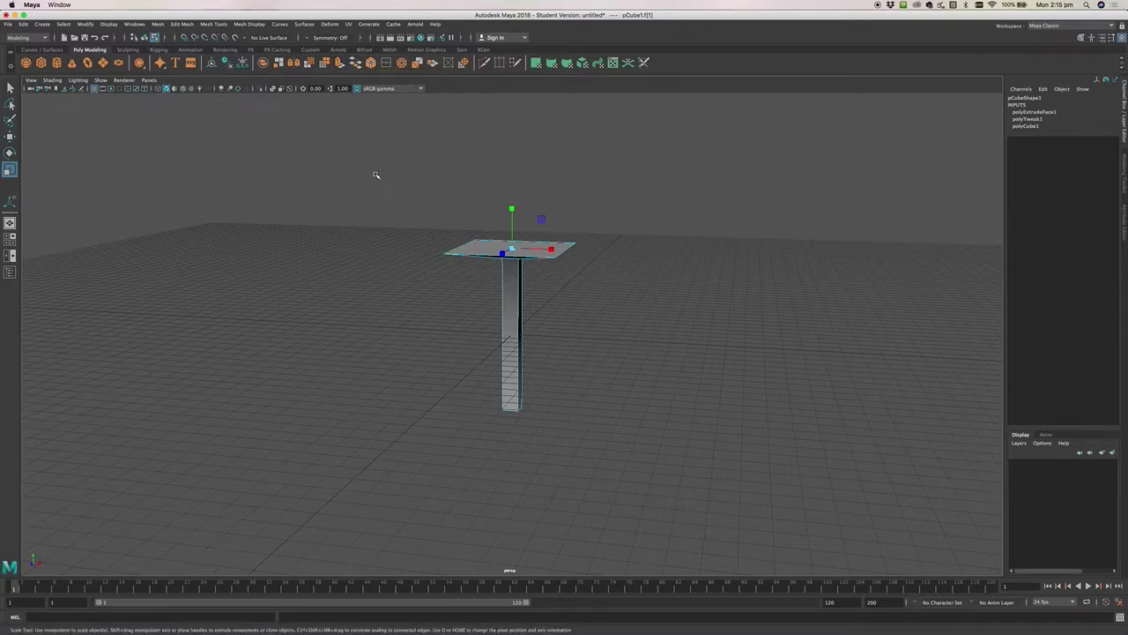
key(ctrl+e)
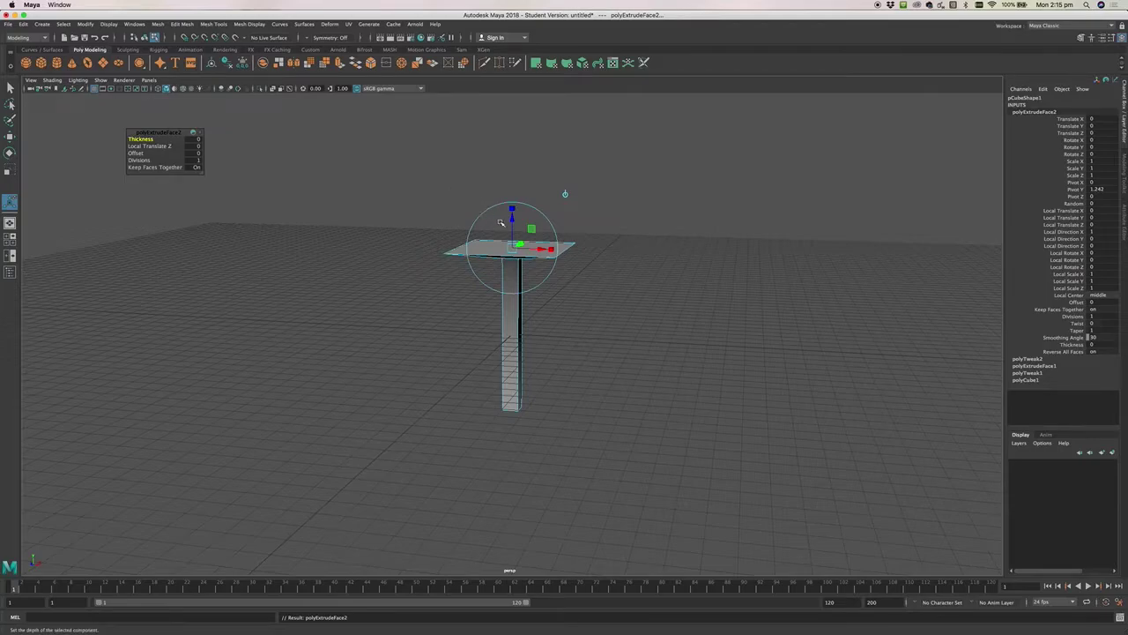
drag(511, 218, 509, 192)
drag(503, 161, 504, 115)
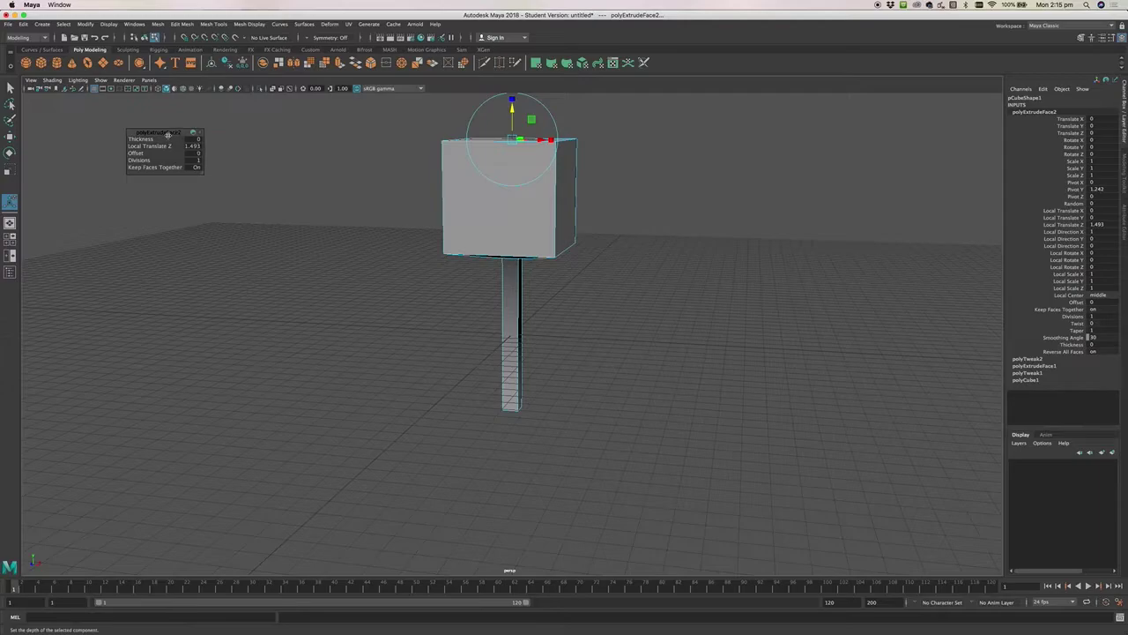
drag(166, 132, 163, 110)
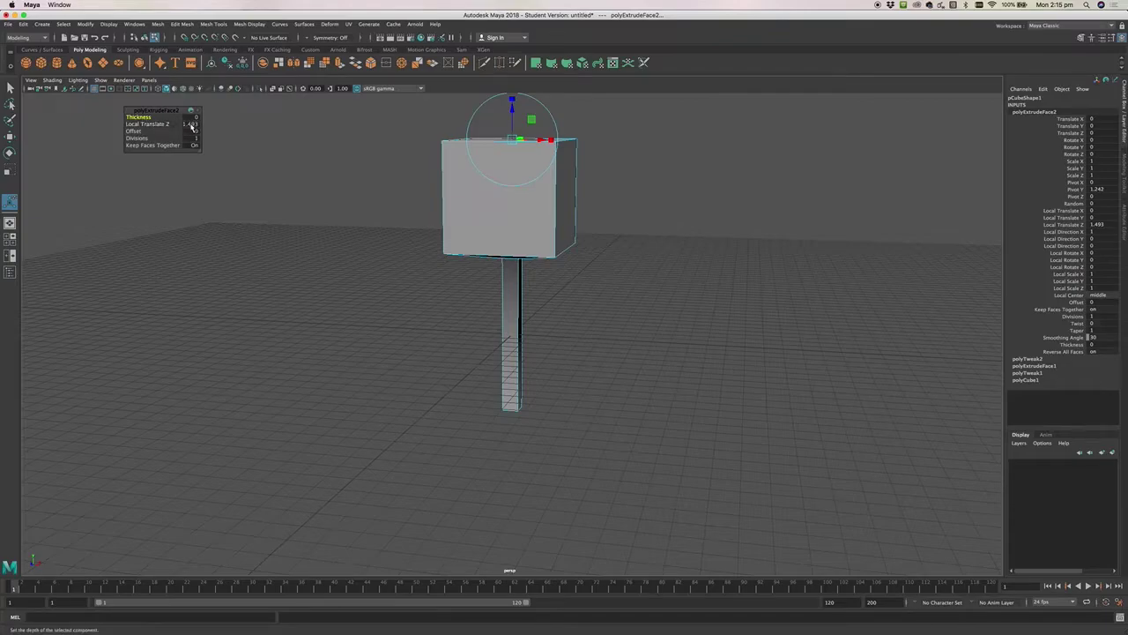
drag(511, 110, 511, 128)
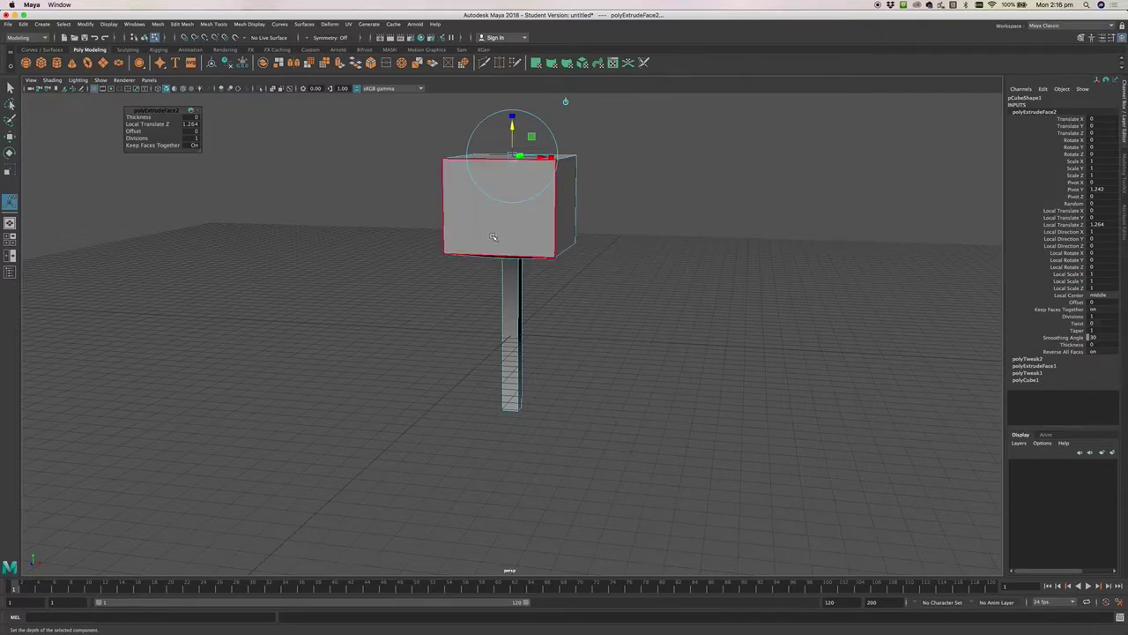
drag(513, 128, 511, 103)
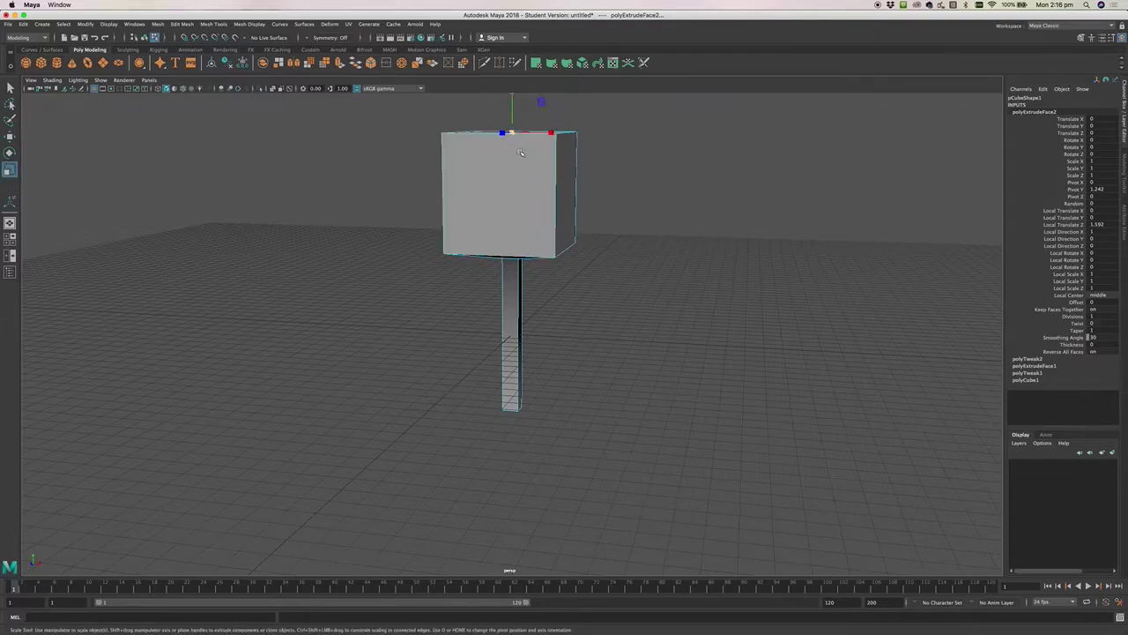
mouse_move(538, 183)
alt+mouse_down()
mouse_move(516, 194)
mouse_move(526, 165)
alt+mouse_up()
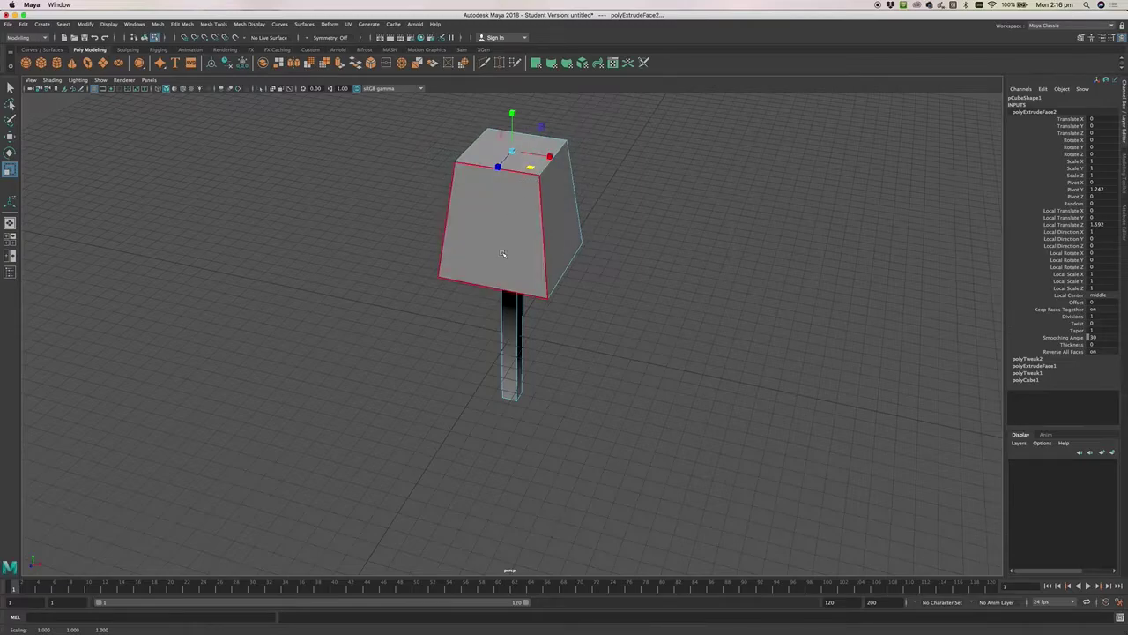
Extrude the post's bottom face downward twice, adding two short segments at the foot.
alt+drag(500, 255, 445, 325)
alt+drag(579, 362, 571, 299)
click(518, 386)
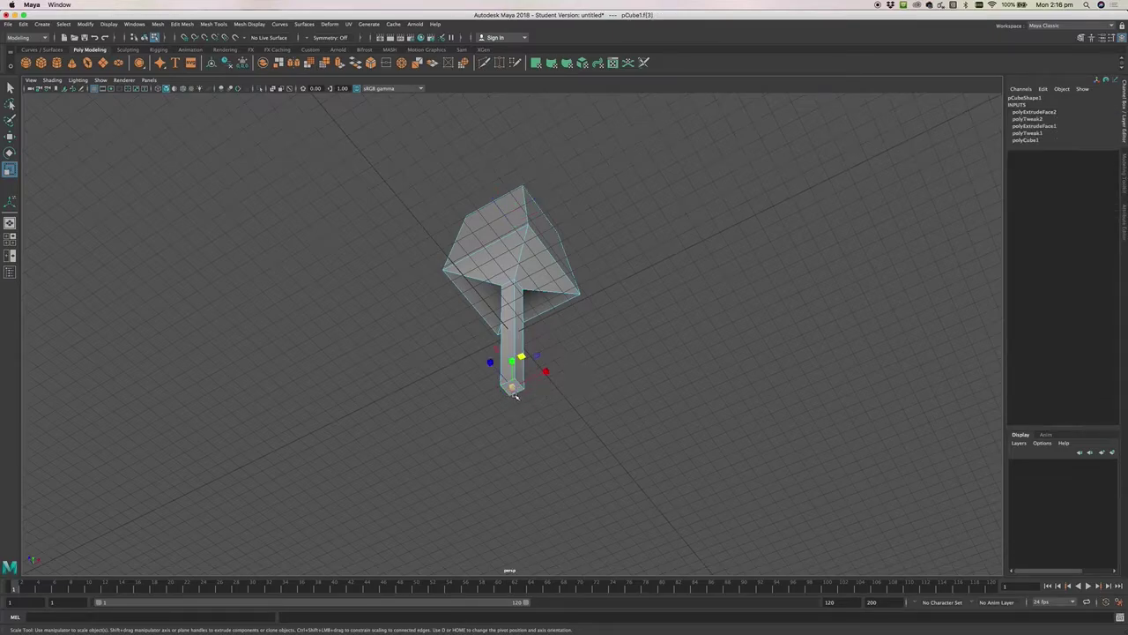
right_drag(612, 378, 614, 379)
alt+drag(617, 385, 594, 406)
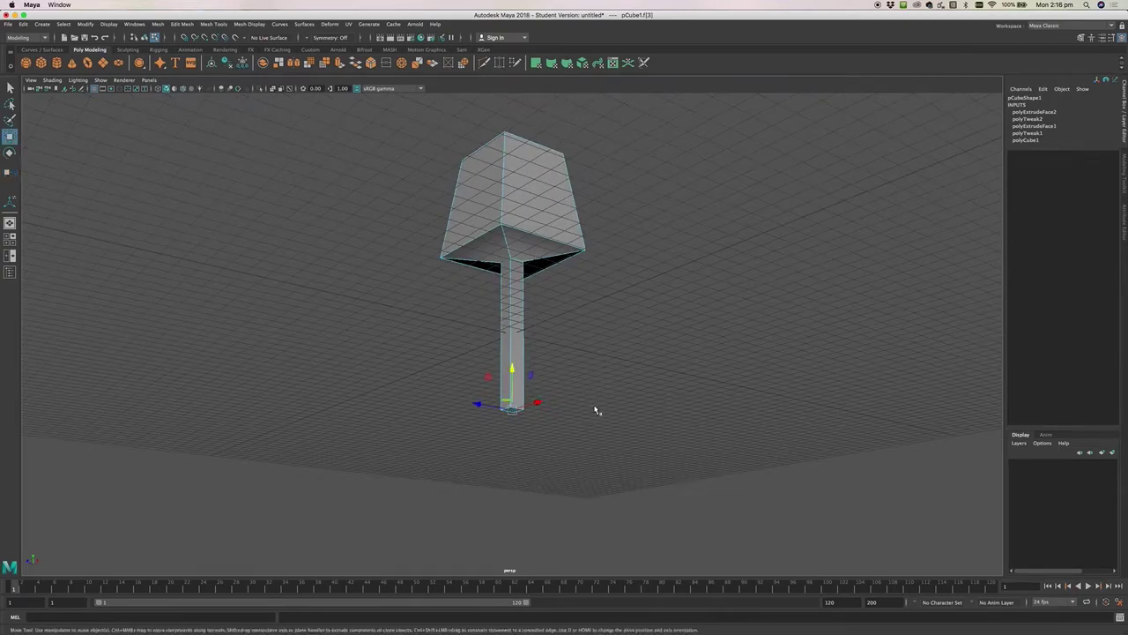
click(11, 137)
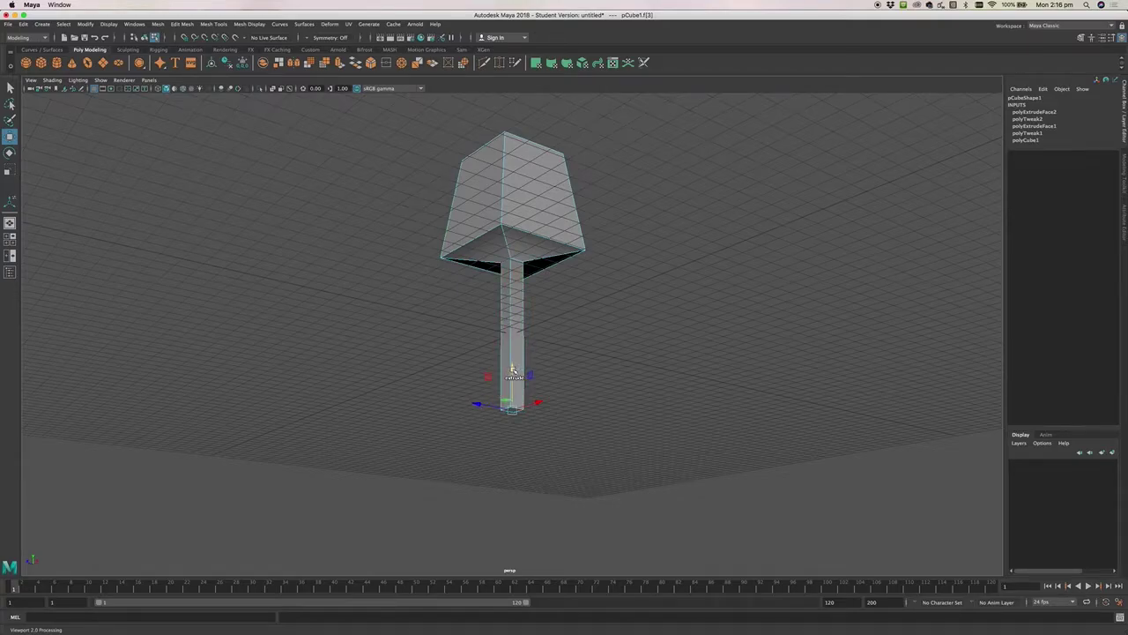
shift+drag(512, 370, 512, 379)
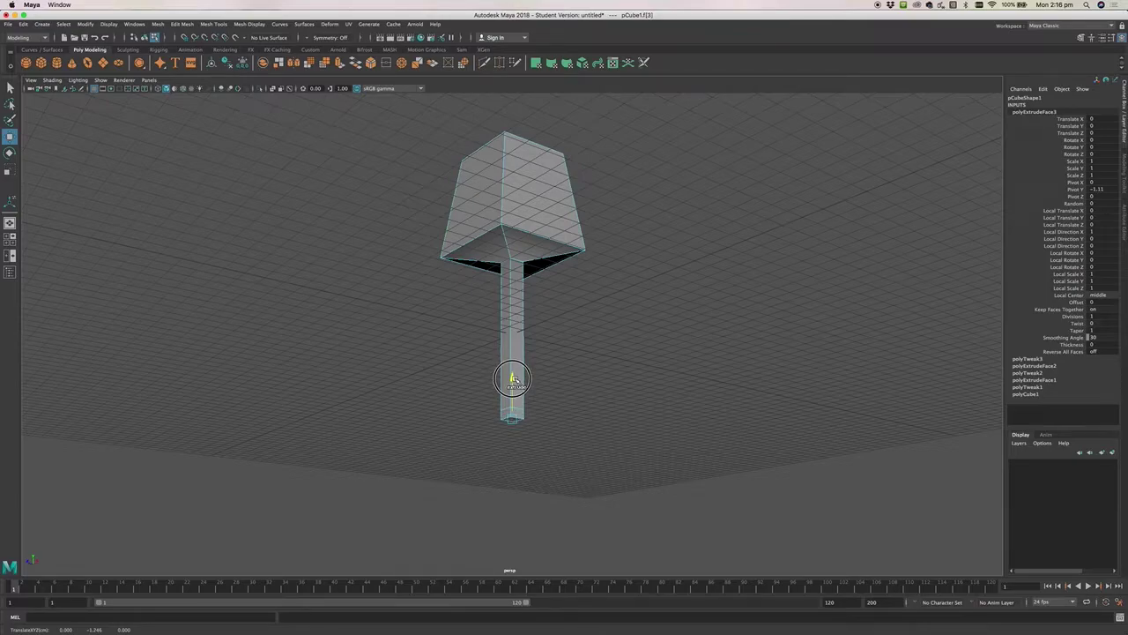
shift+drag(512, 379, 512, 395)
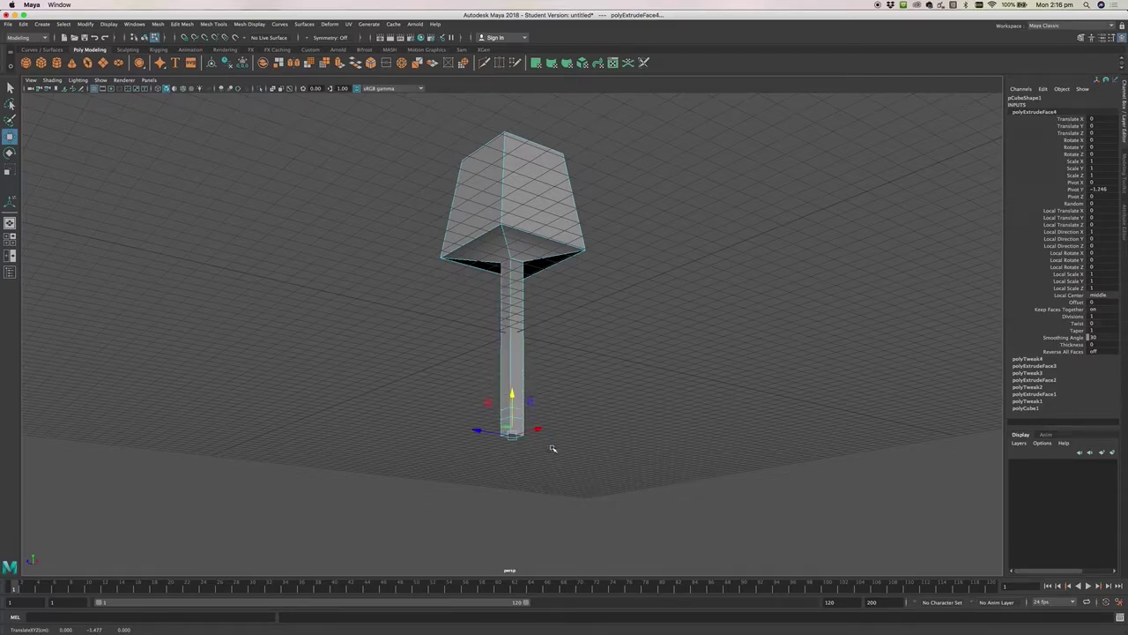
Scale the post's bottom face outward horizontally into a wide, flared square foot.
key(e)
key(r)
drag(504, 428, 576, 461)
alt+drag(641, 304, 607, 309)
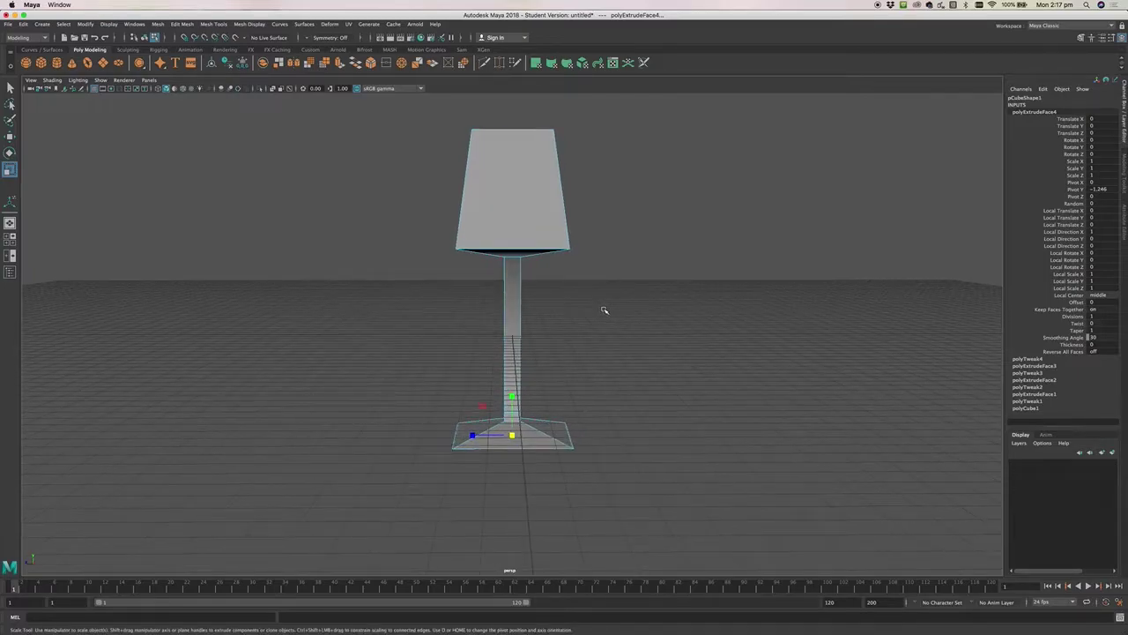
Preview the lamp in smooth mesh display and return to the unsmoothed display.
key(3)
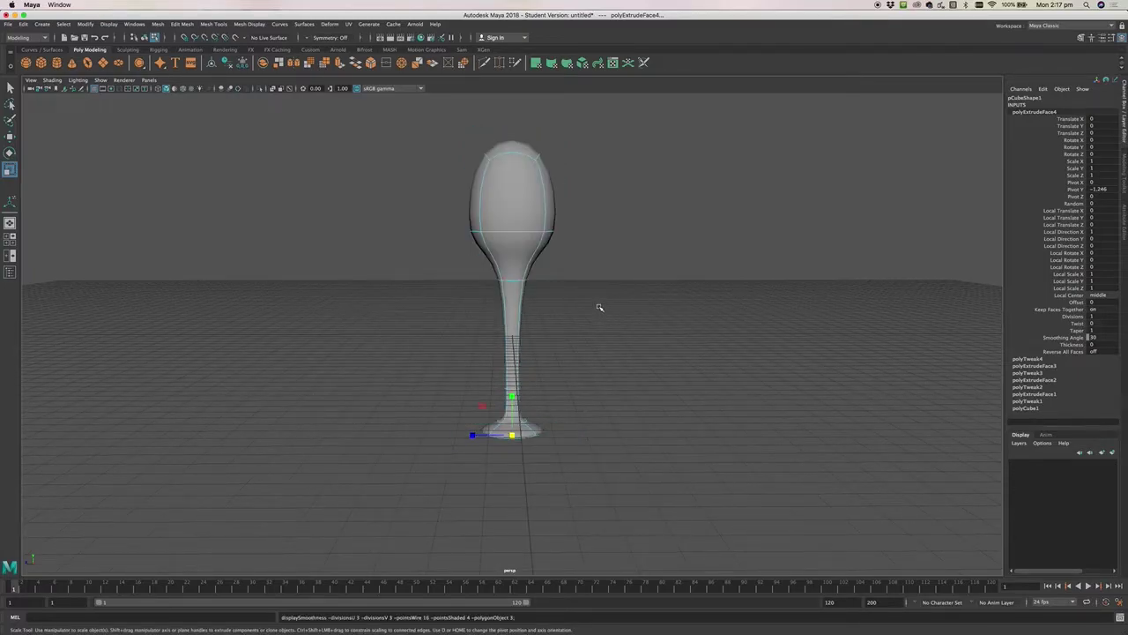
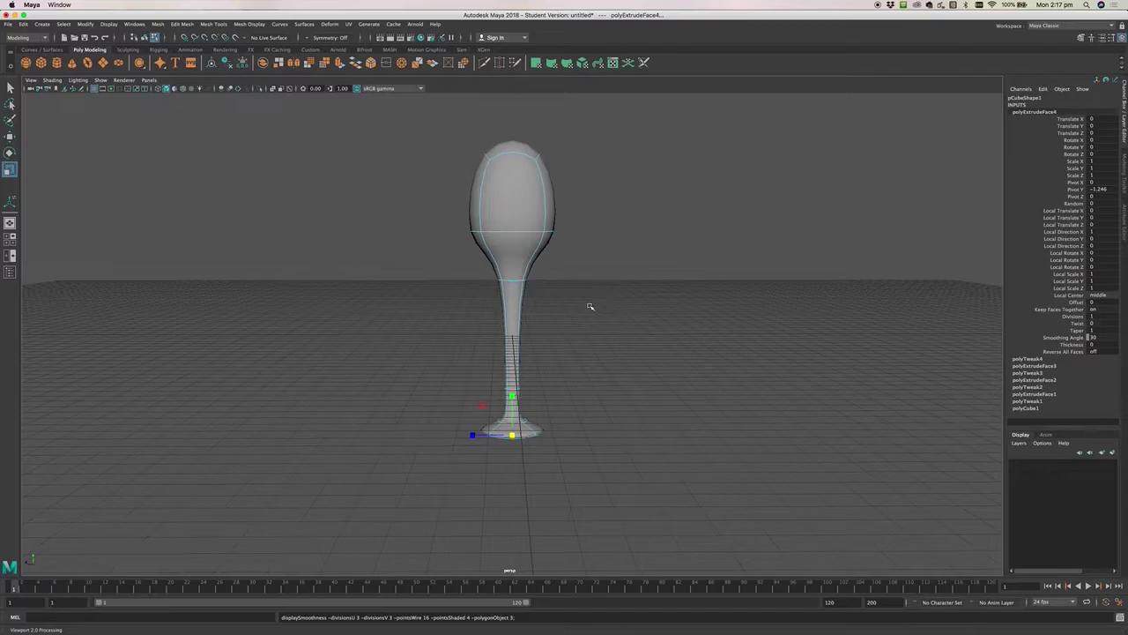
key(1)
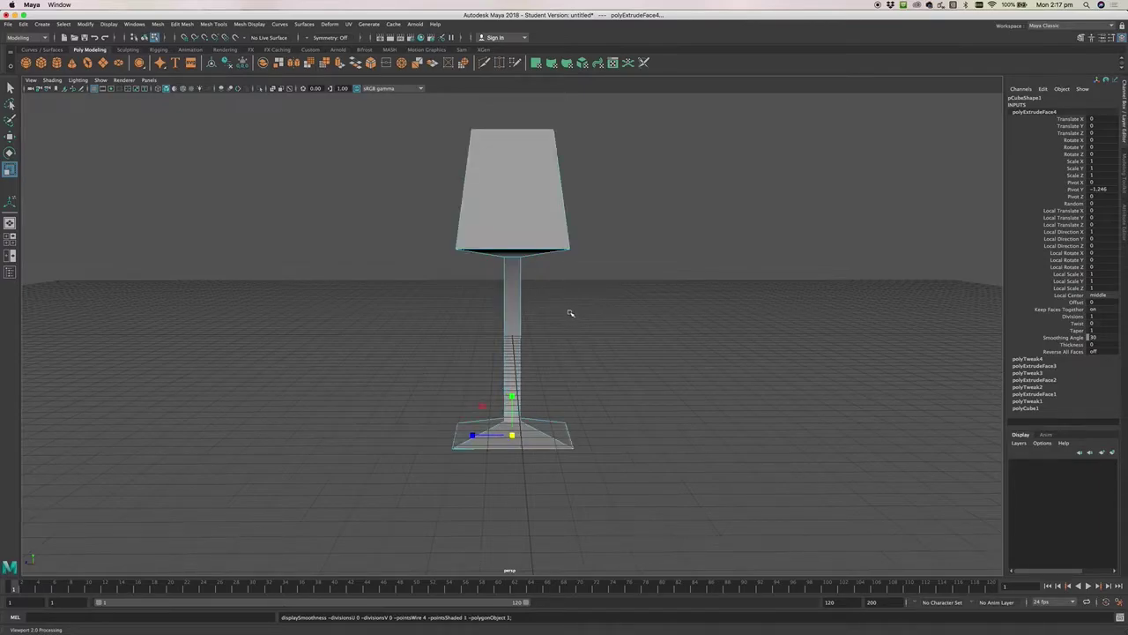
alt+drag(580, 315, 576, 341)
scroll(561, 328, up, 2)
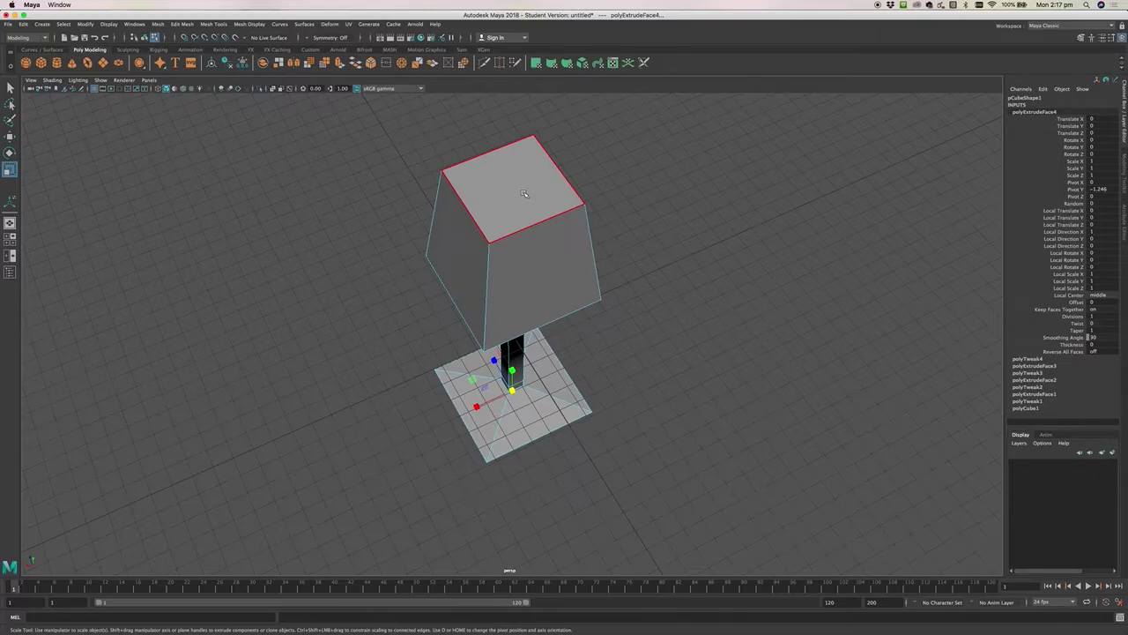
Try opening the shade by deleting its top face, and undo the deletion.
alt+drag(644, 229, 587, 252)
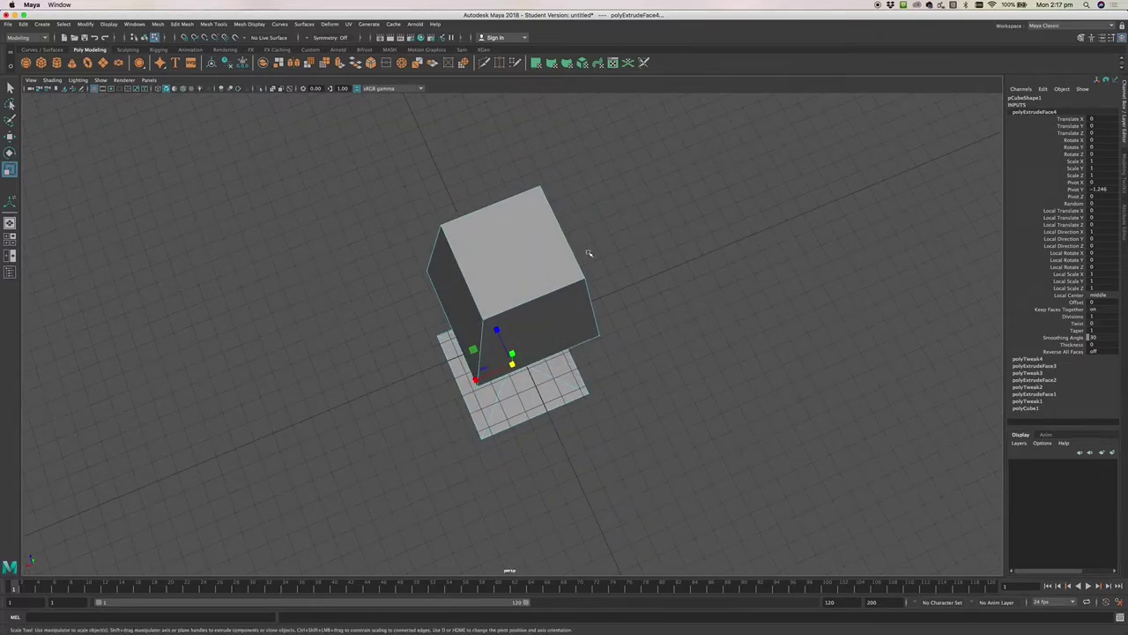
click(531, 245)
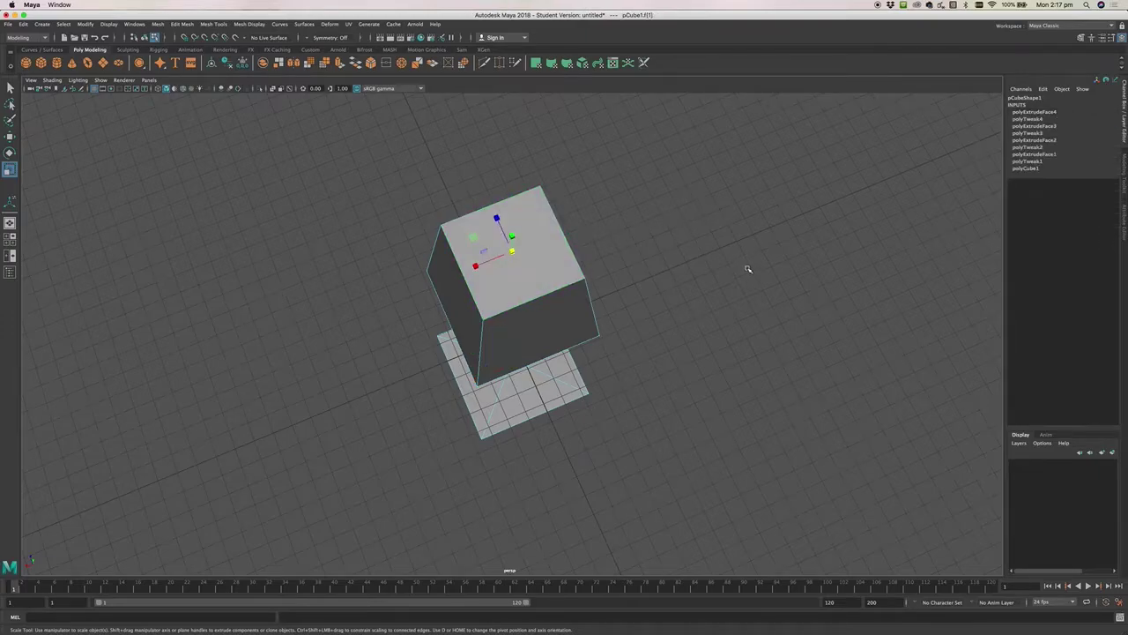
key(Delete)
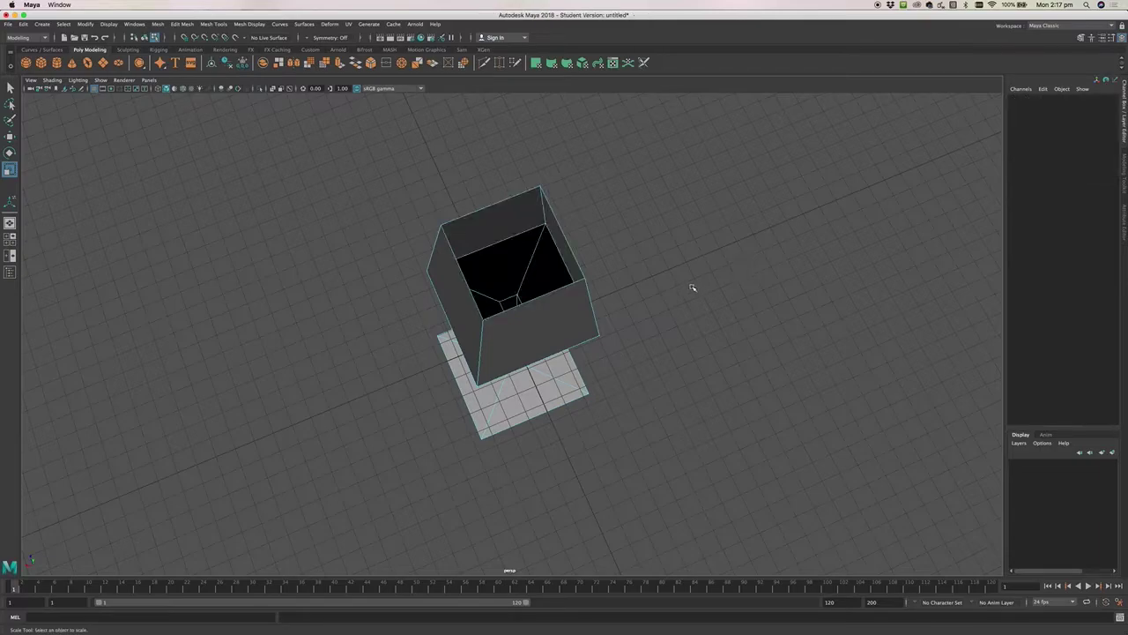
alt+drag(661, 307, 735, 325)
key(ctrl+z)
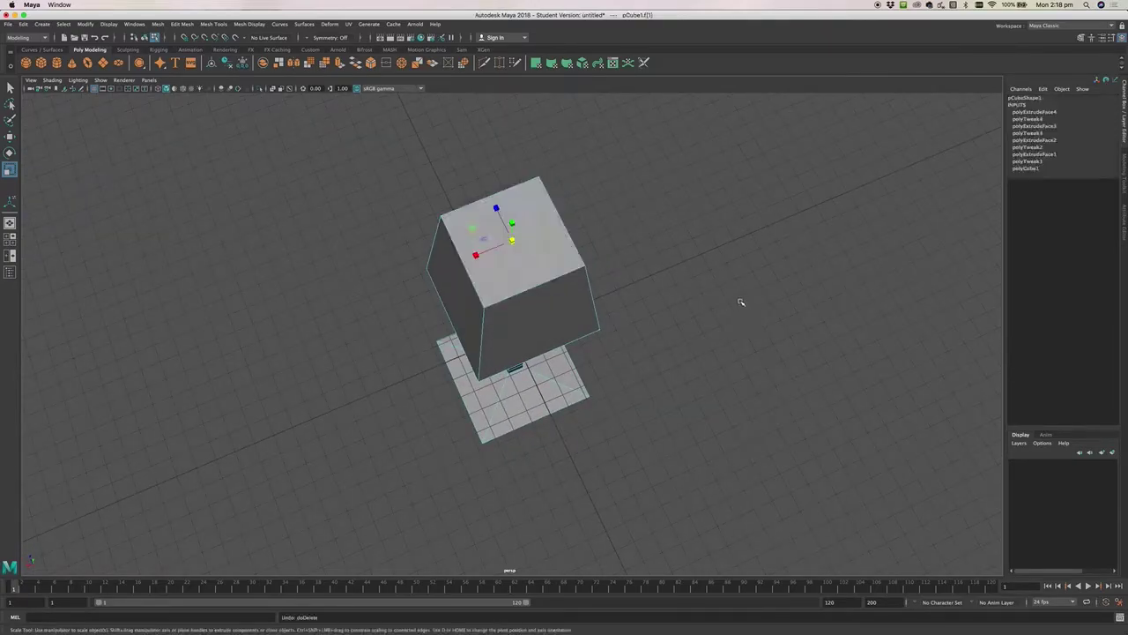
Extrude the shade's top face with an offset of 0.1 and select the resulting inner face.
alt+drag(668, 356, 675, 317)
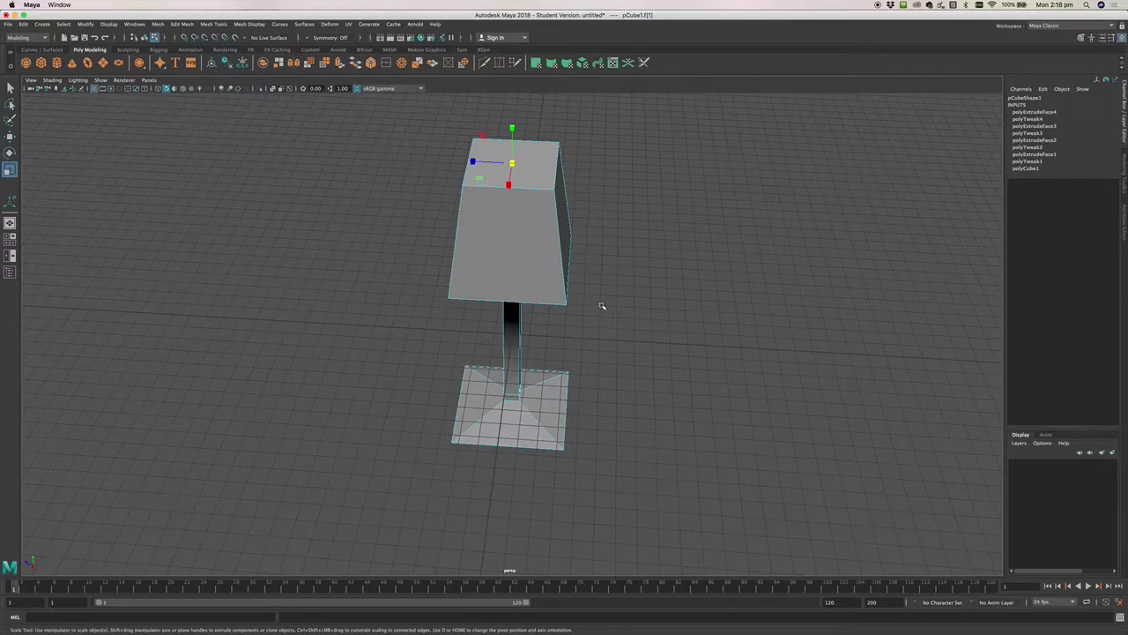
key(ctrl+e)
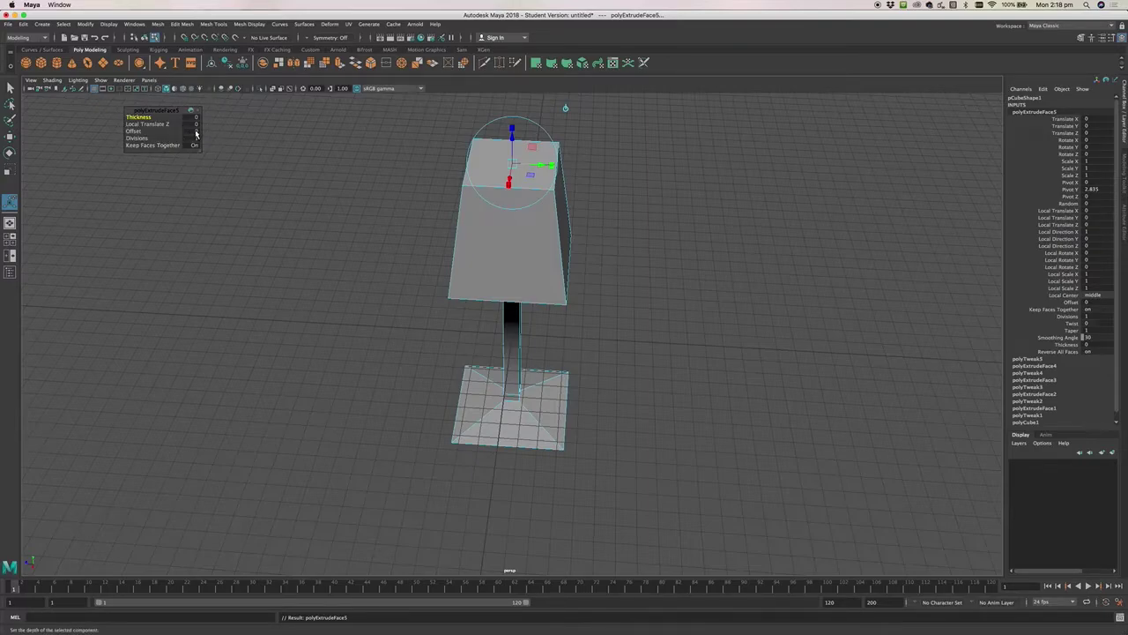
click(193, 132)
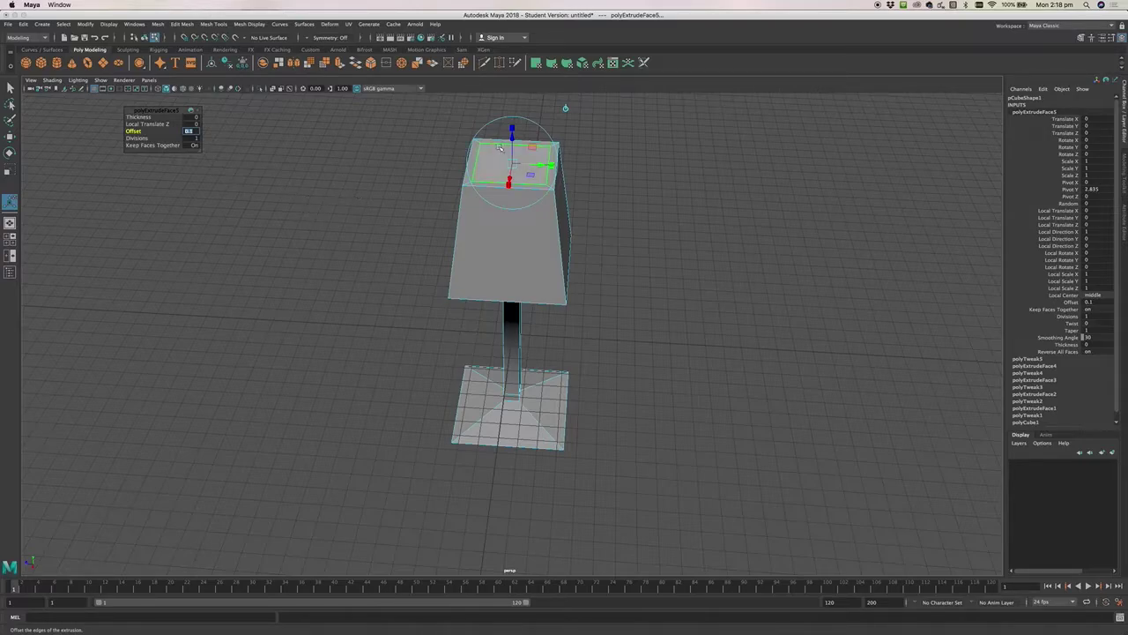
key(q)
click(409, 157)
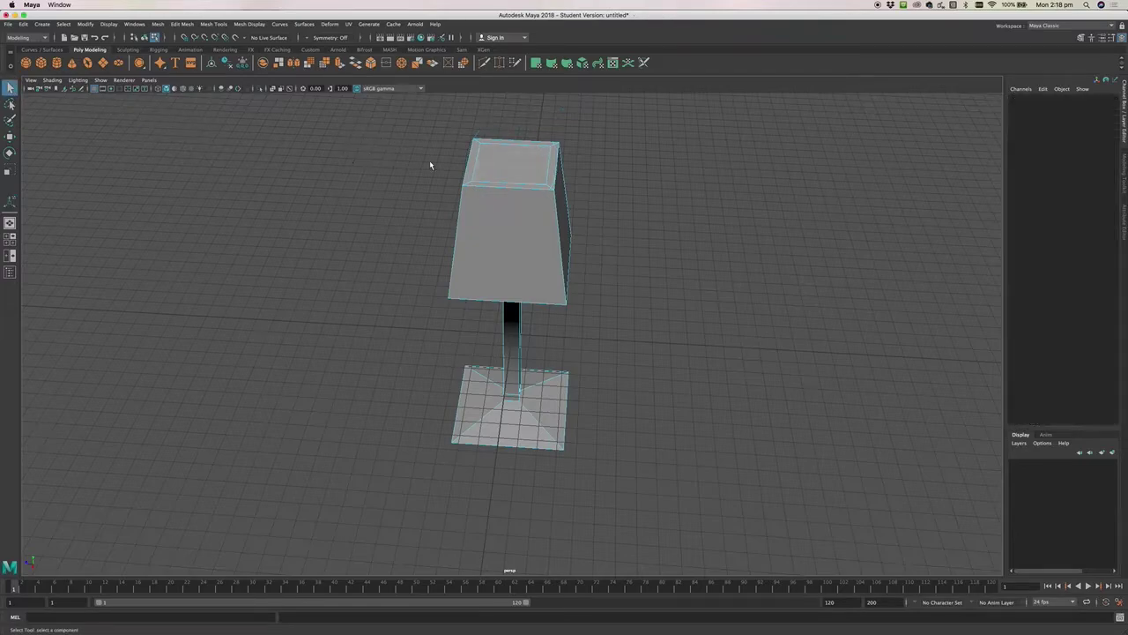
alt+drag(574, 270, 549, 222)
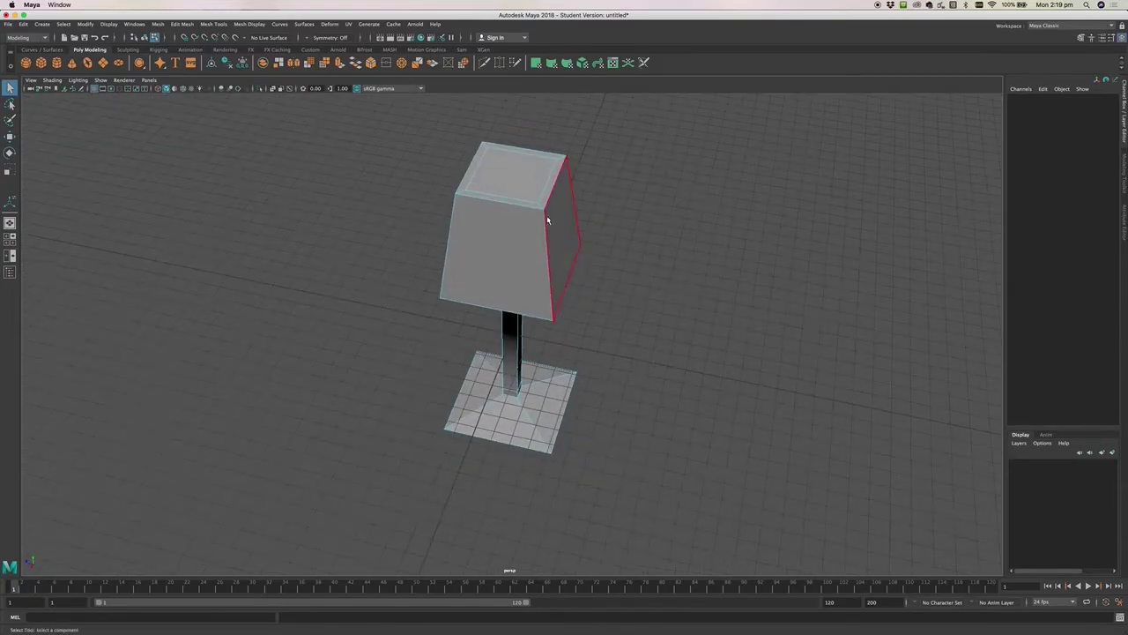
click(511, 184)
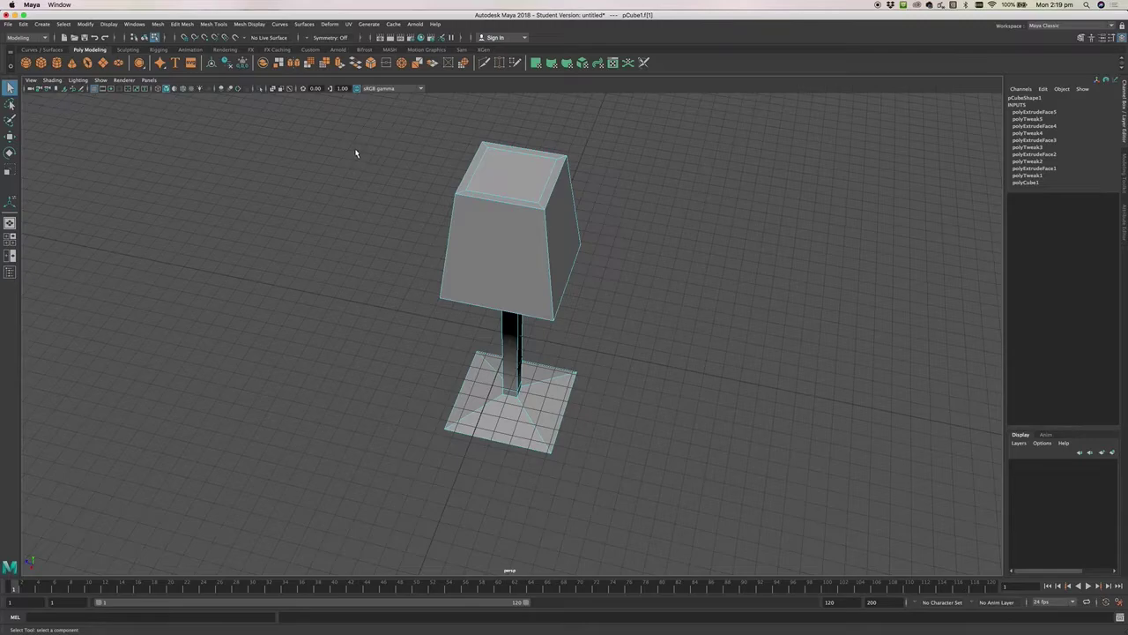
Try moving the inner top face straight down into the shade without a new extrusion, and undo the move.
key(w)
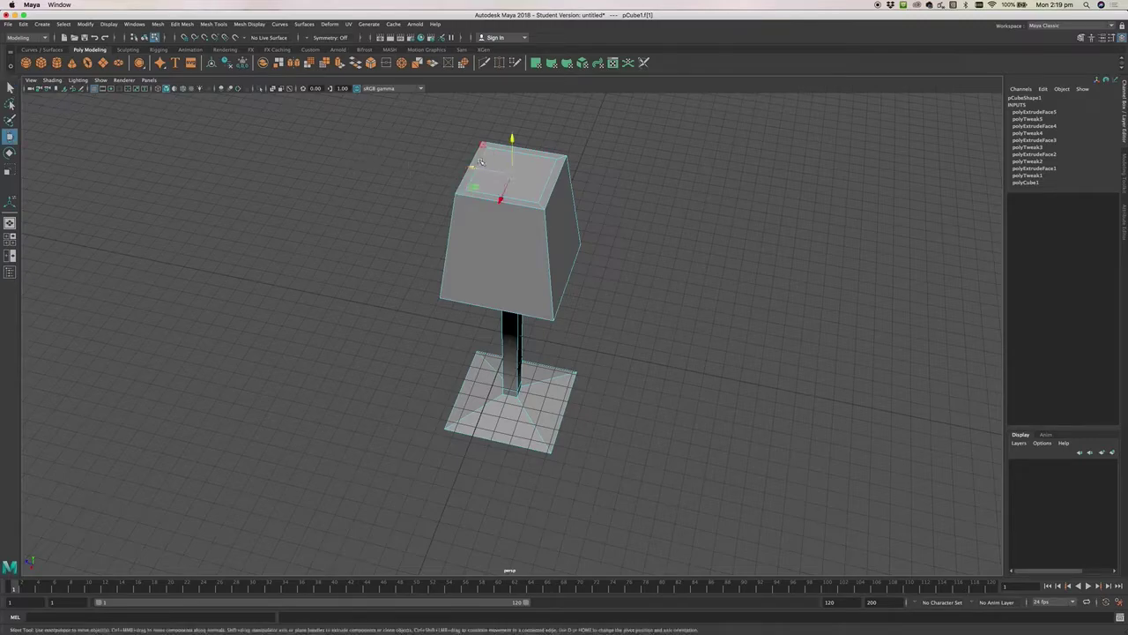
click(511, 162)
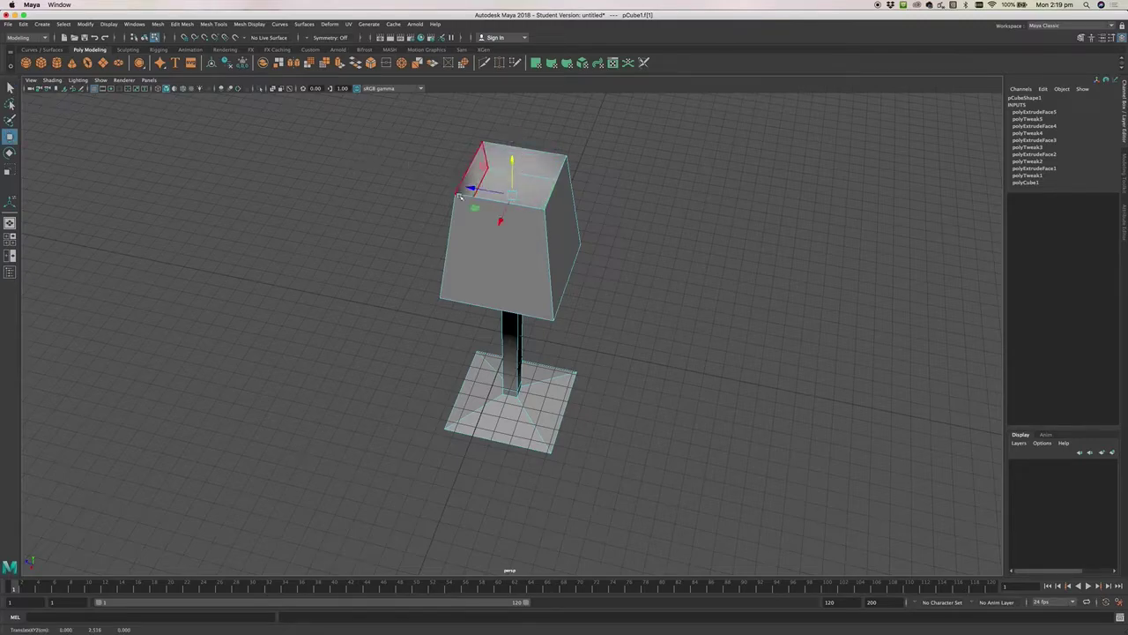
shift+click(471, 170)
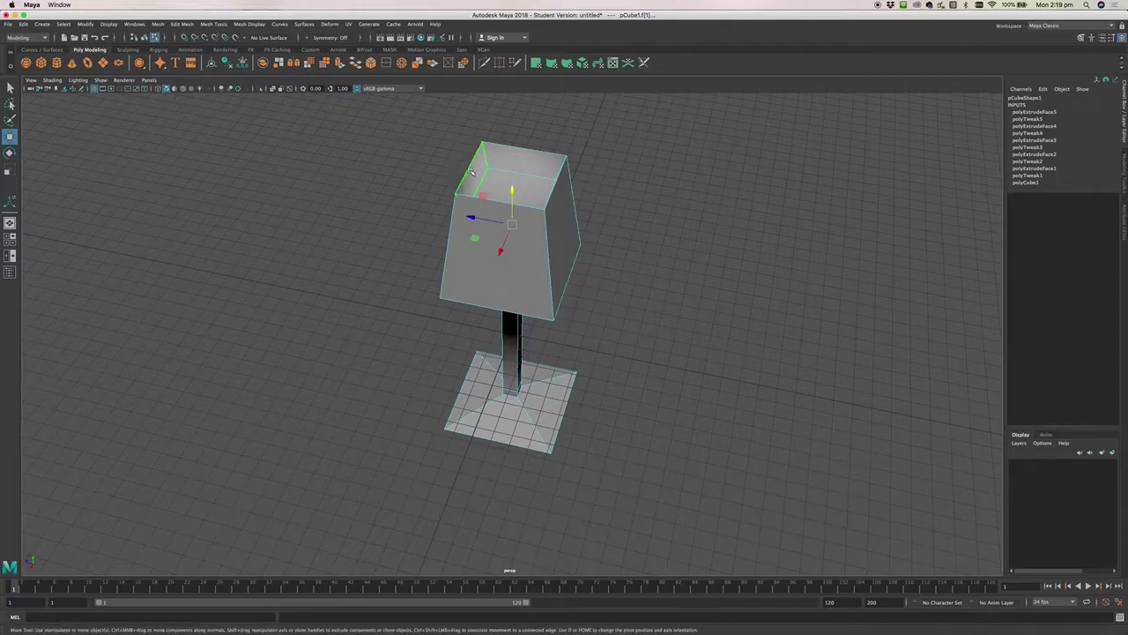
key(z)
key(z)
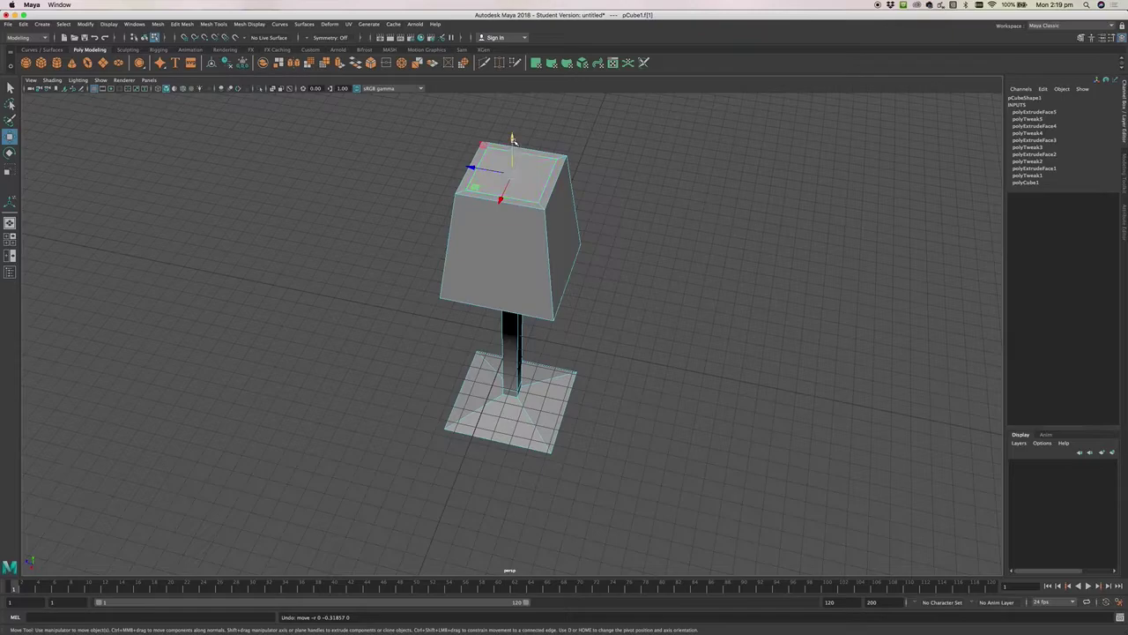
Extrude the inner top face downward into the shade to a local Z translation of about -1.445.
alt+drag(542, 291, 566, 246)
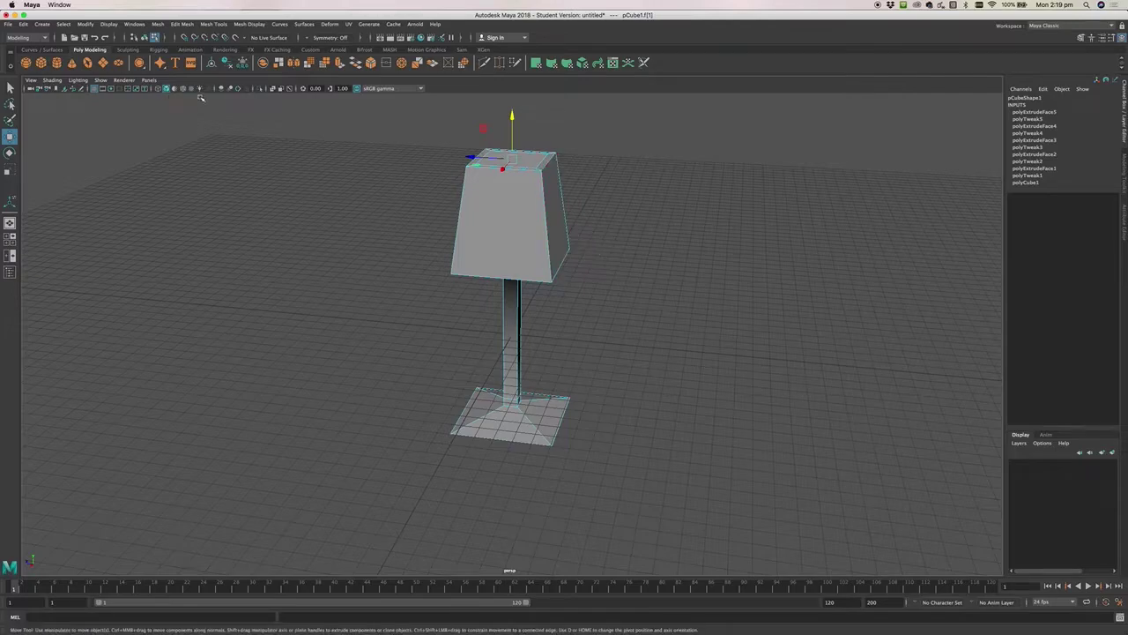
click(340, 67)
drag(512, 131, 517, 205)
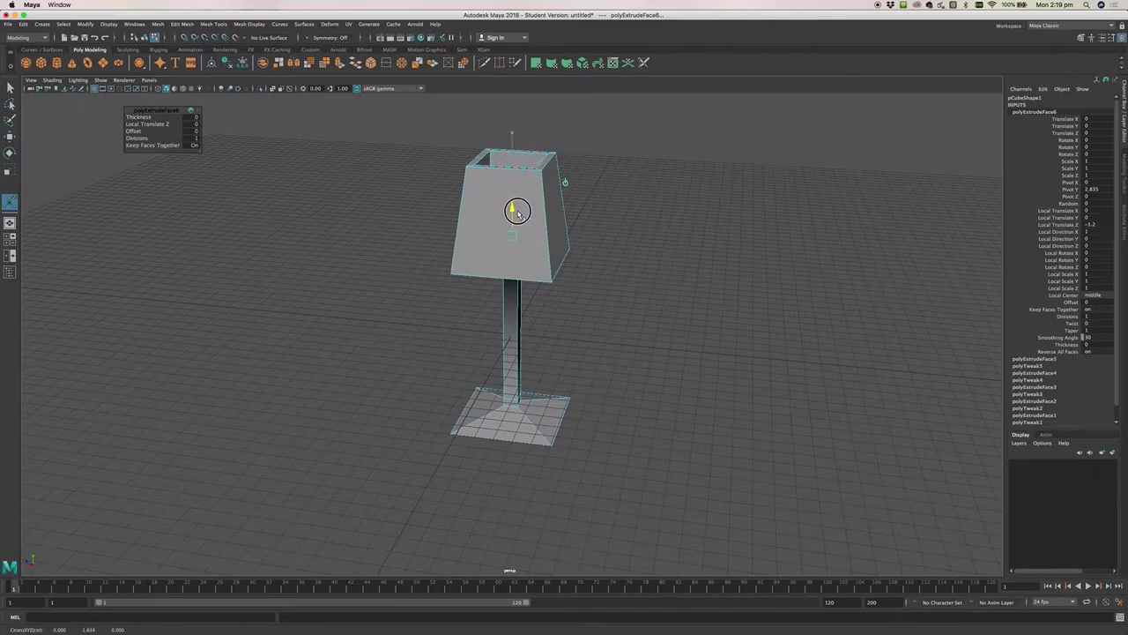
mouse_move(657, 220)
alt+mouse_down()
mouse_move(622, 256)
mouse_move(591, 244)
mouse_move(647, 239)
mouse_move(632, 252)
mouse_move(652, 201)
alt+mouse_up()
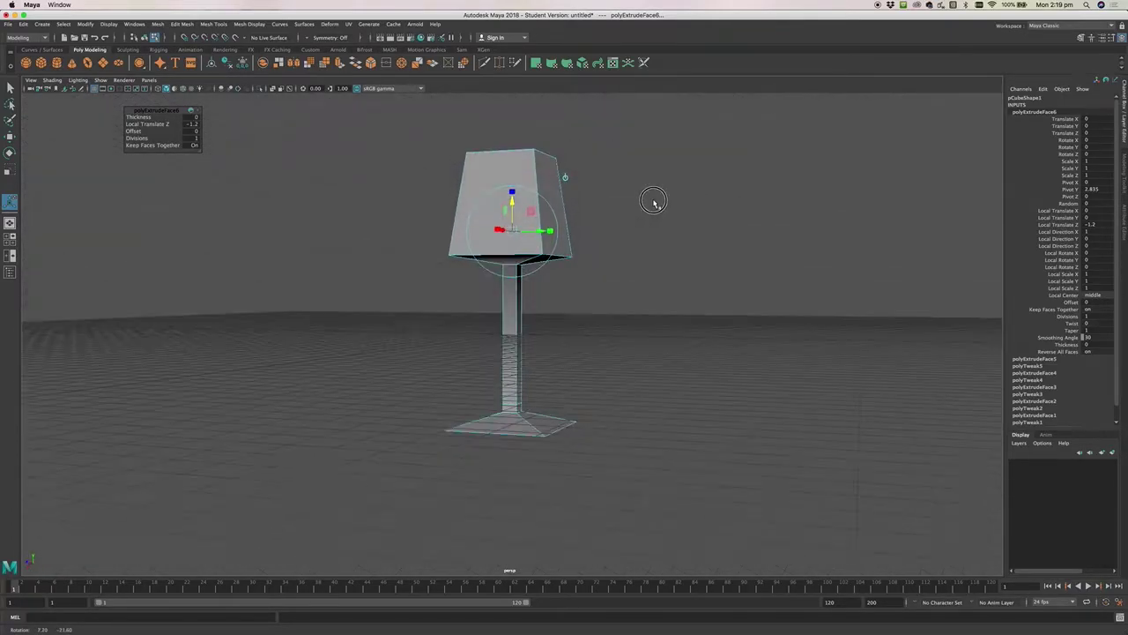
mouse_move(513, 217)
mouse_down()
mouse_move(515, 256)
mouse_move(514, 202)
mouse_move(516, 252)
mouse_move(527, 222)
mouse_up()
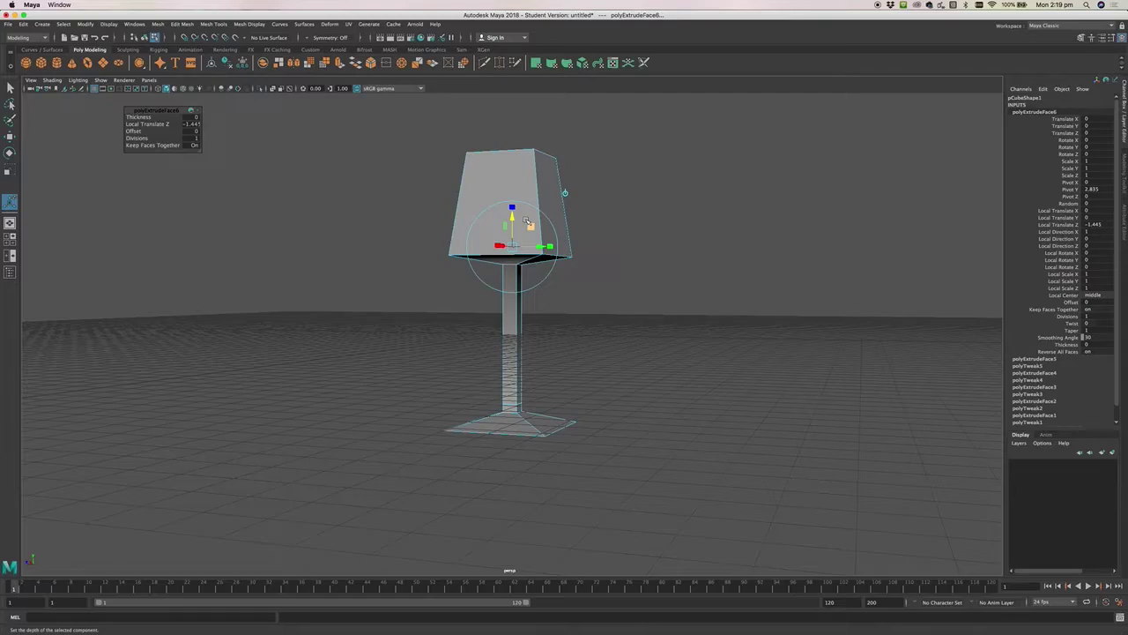
Switch to wireframe display and deepen the shade's cavity to a local Z translation of about -1.556.
key(4)
drag(511, 216, 512, 222)
click(650, 277)
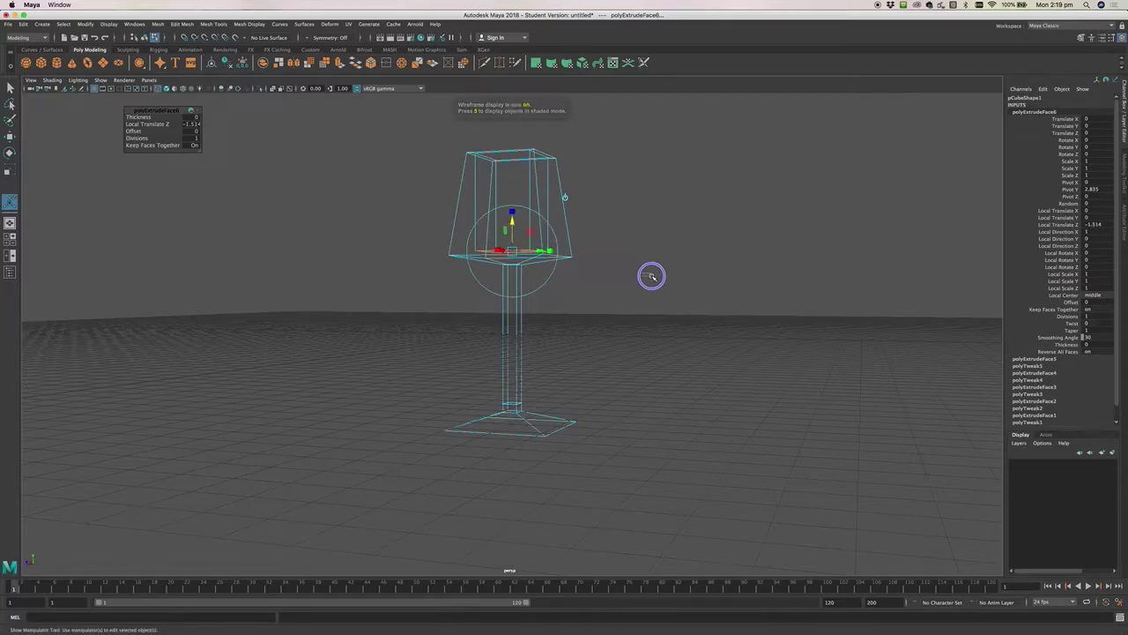
mouse_move(577, 267)
alt+mouse_down()
mouse_move(606, 270)
mouse_move(591, 279)
mouse_move(574, 269)
alt+mouse_up()
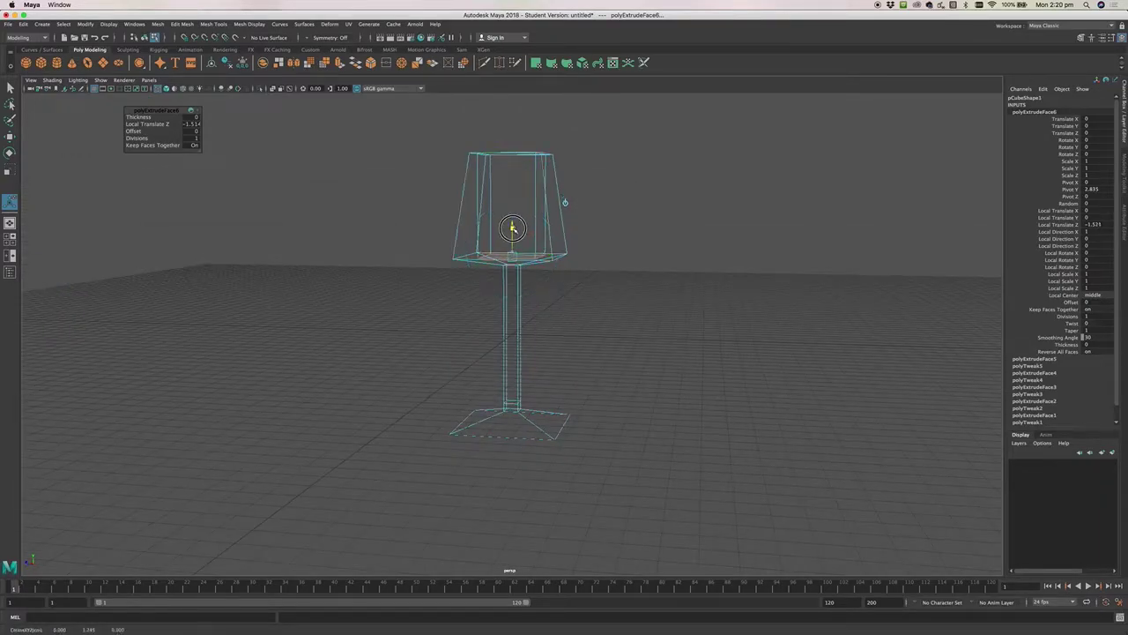
drag(511, 227, 526, 226)
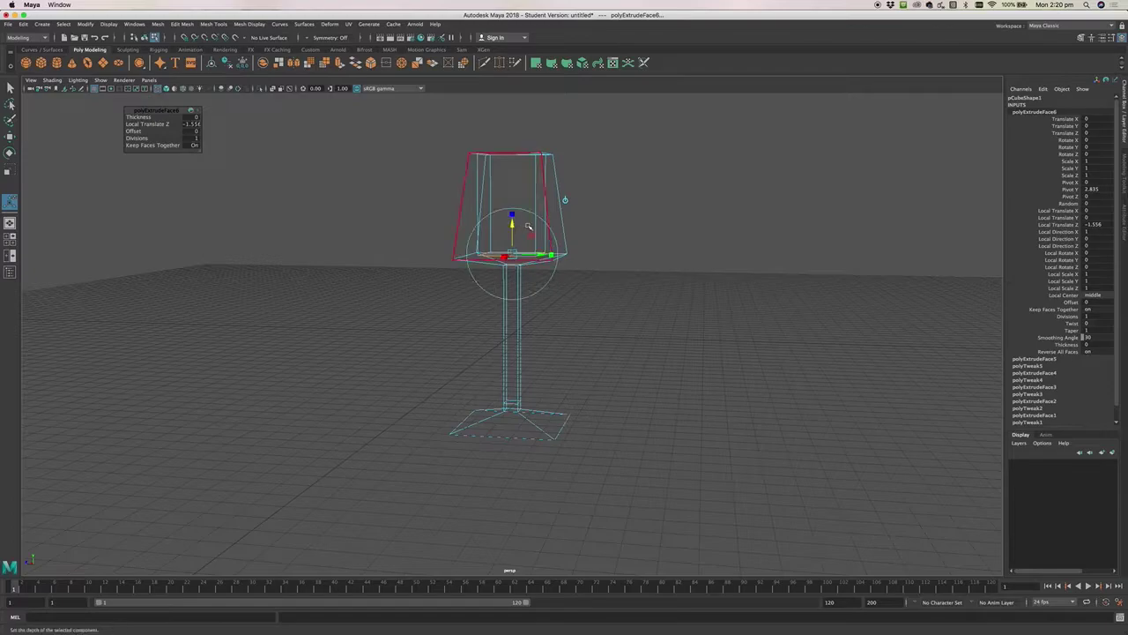
In the wireframe side view, lower the cavity floor to about -1.592 local Z and scale it outward along Z to follow the shade's taper.
key(space)
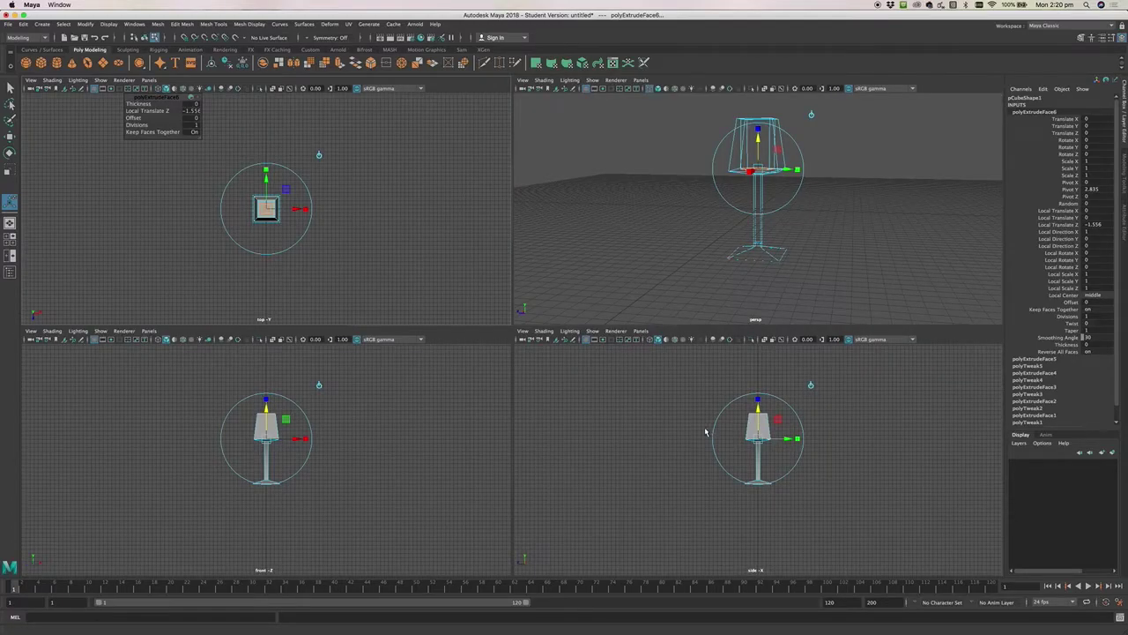
key(space)
key(4)
scroll(511, 280, up, 5)
scroll(514, 272, up, 2)
scroll(546, 275, down, 5)
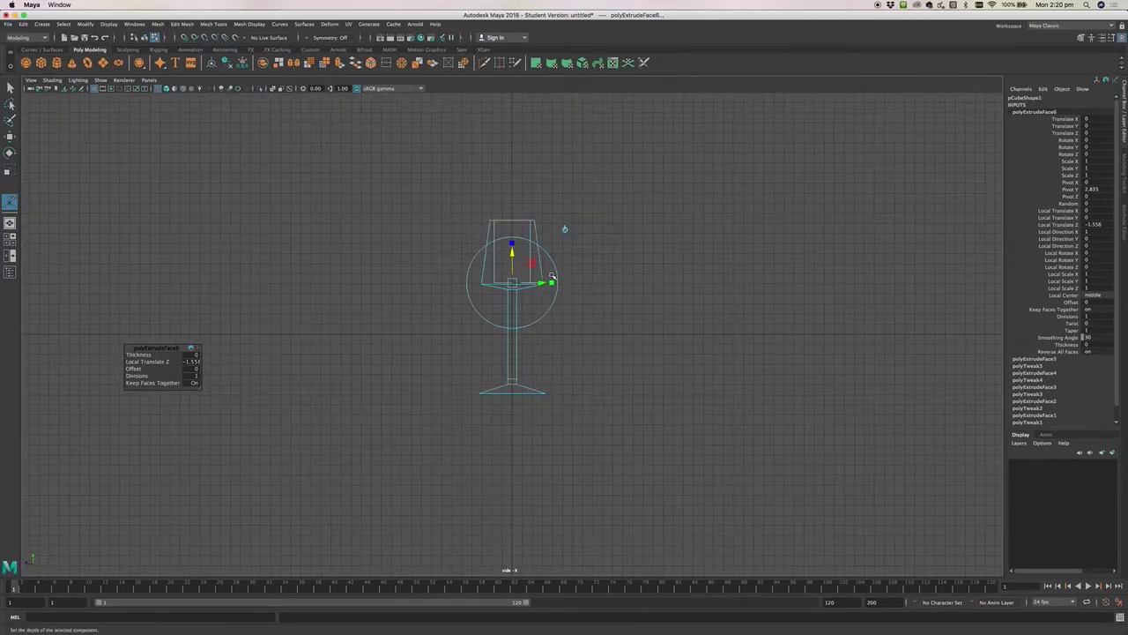
scroll(529, 282, up, 4)
scroll(507, 287, up, 3)
drag(513, 238, 513, 245)
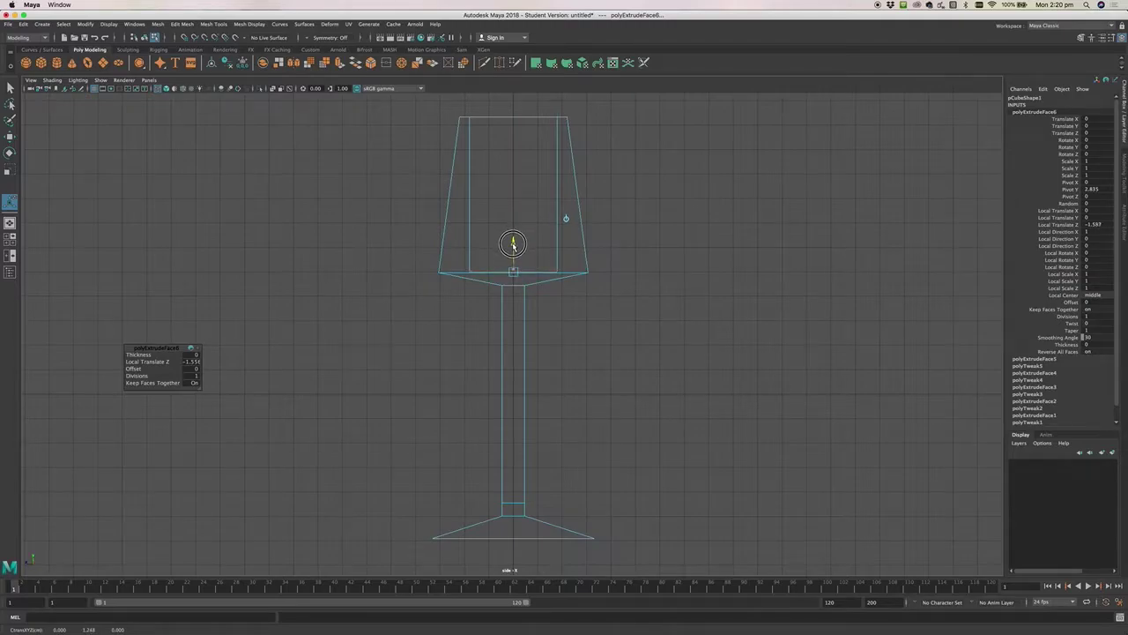
drag(512, 244, 512, 244)
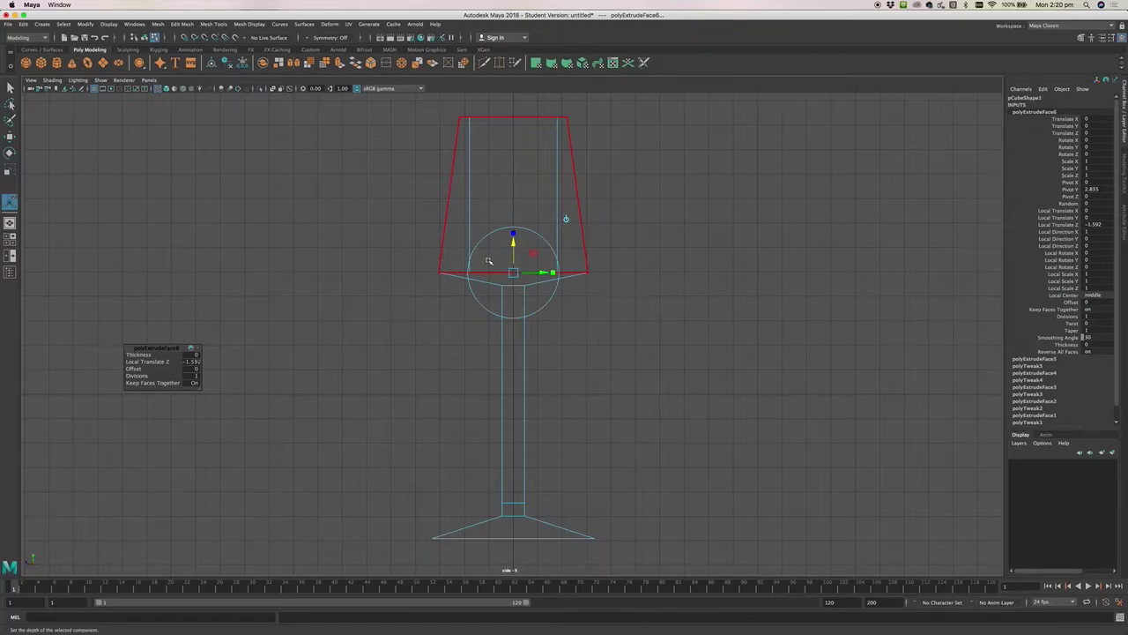
key(r)
drag(474, 273, 456, 274)
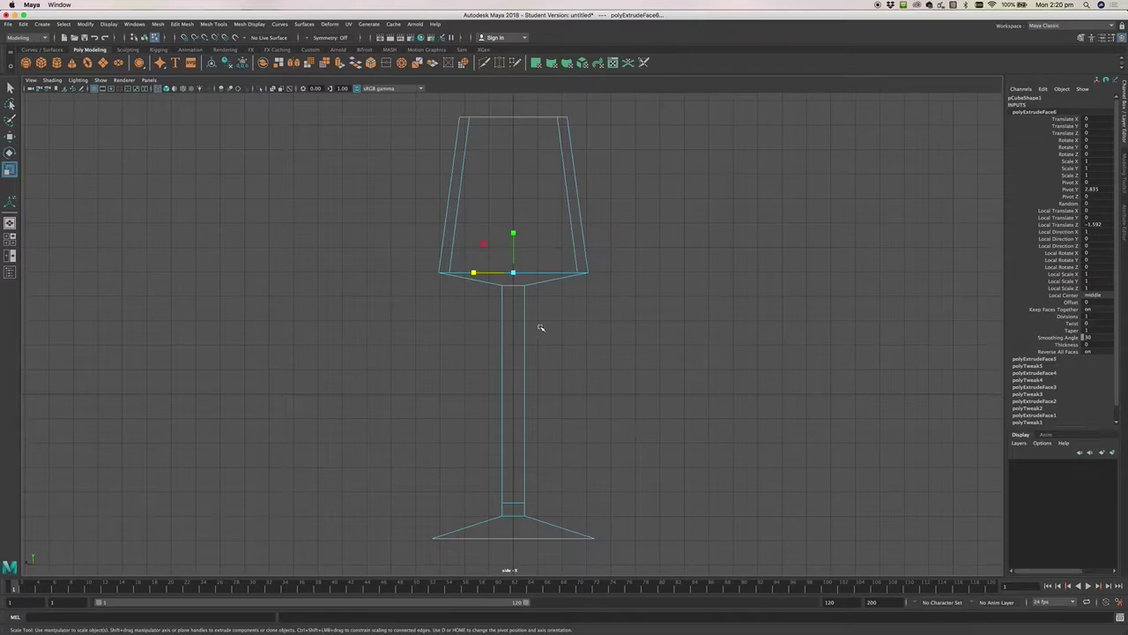
Extrude the cavity floor downward to about Y 1.157 and scale it inward along Z to about 0.3 to start a funnel.
key(w)
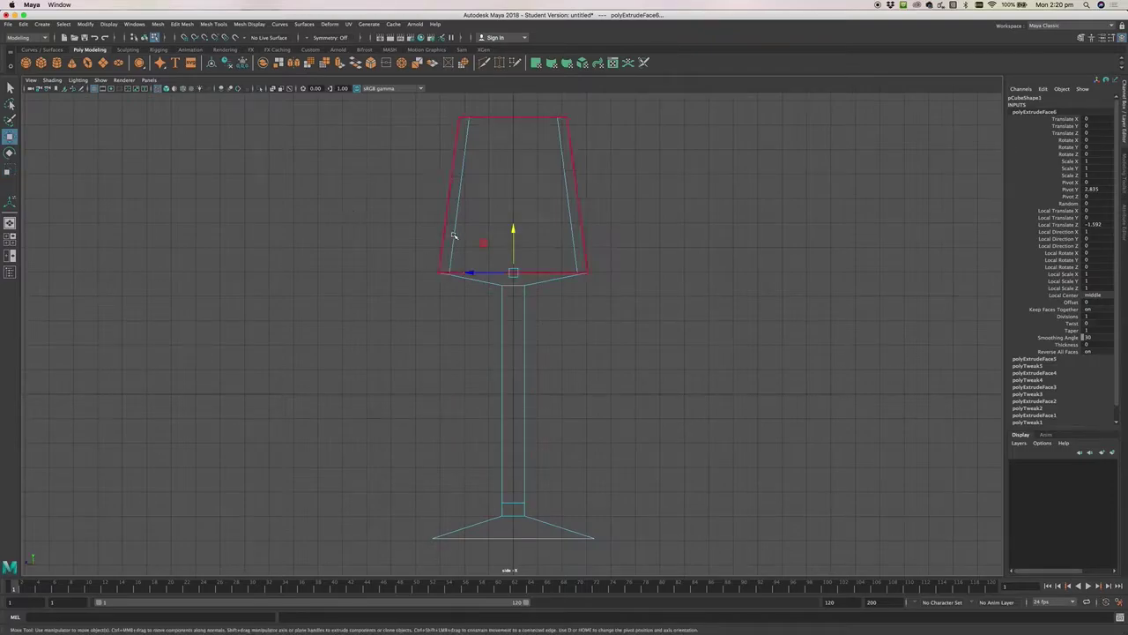
shift+drag(513, 231, 513, 239)
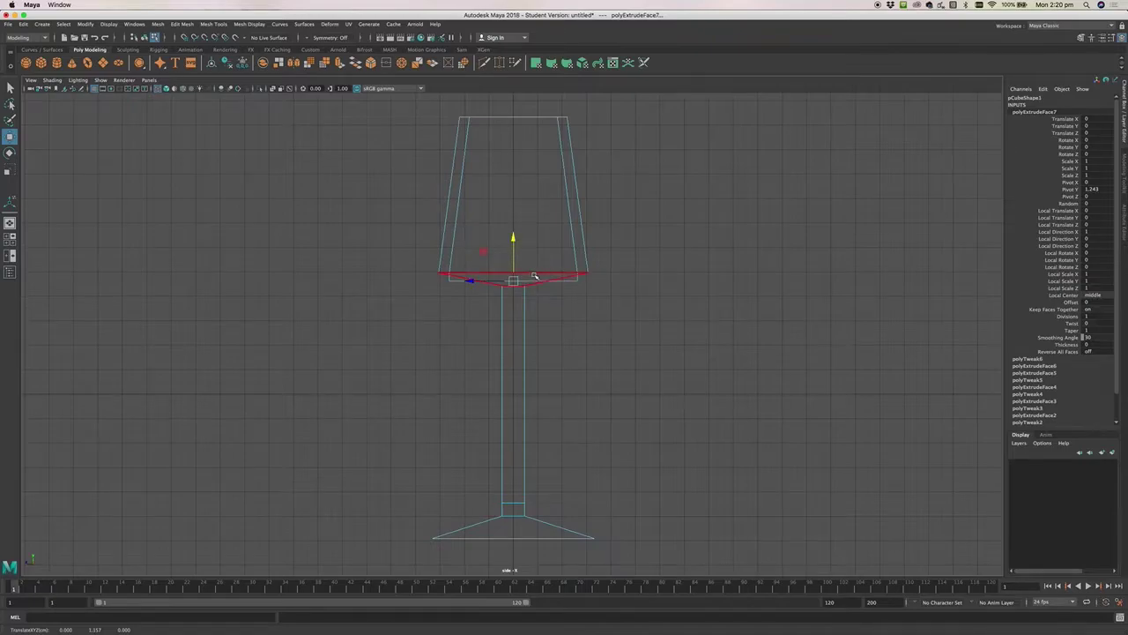
key(e)
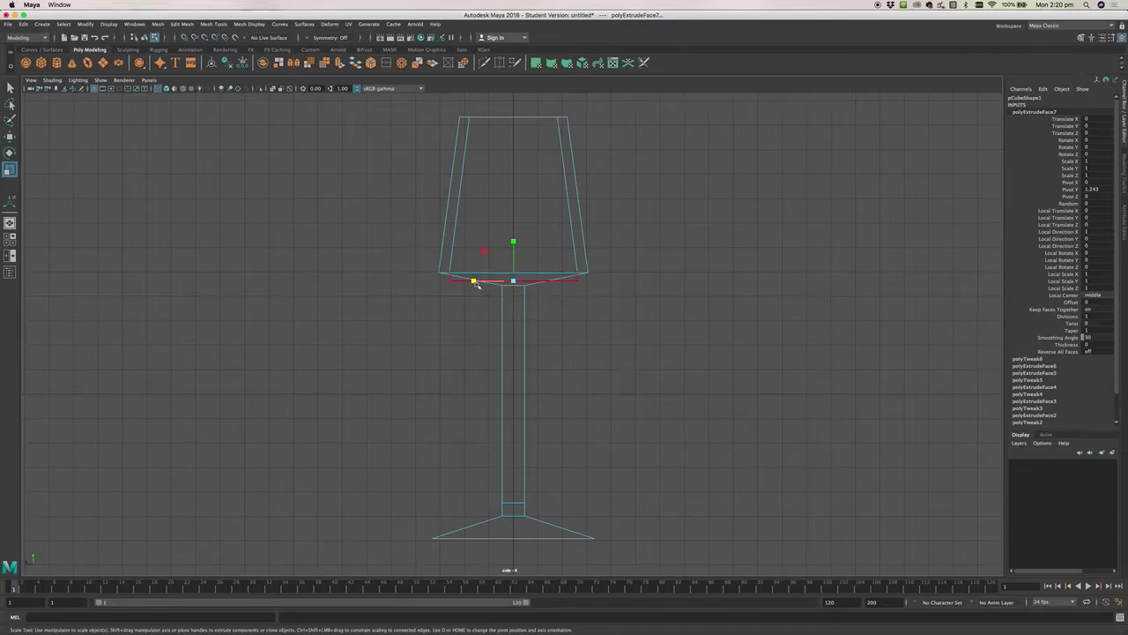
drag(473, 282, 500, 281)
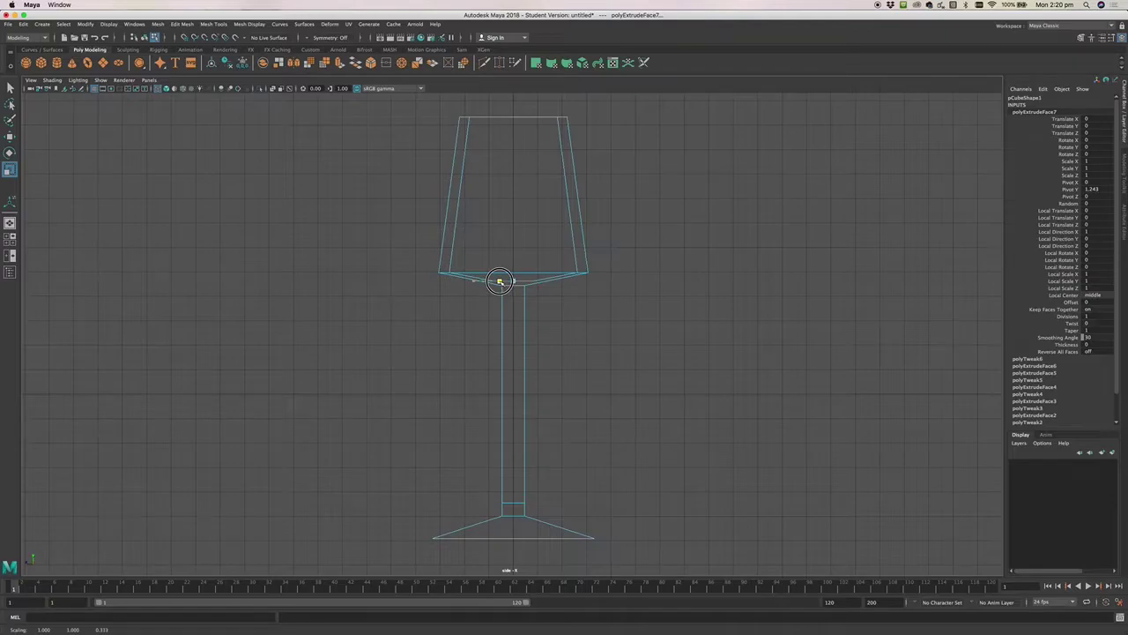
drag(500, 281, 501, 281)
Return to the four-view layout and switch the mesh from face to edge selection.
key(space)
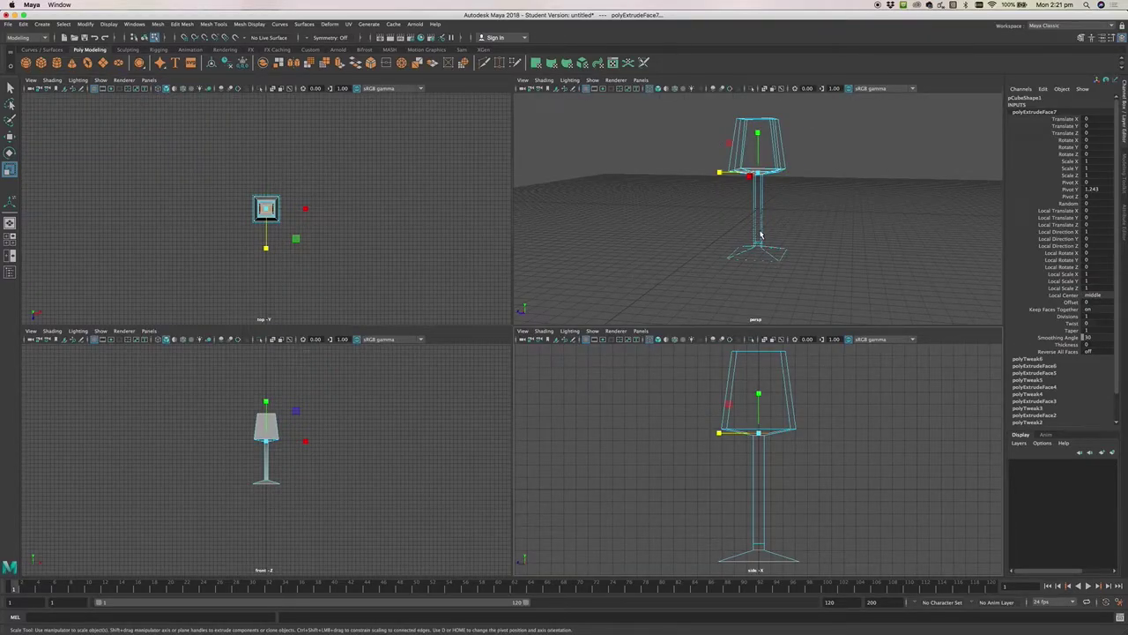
alt+drag(788, 234, 742, 191)
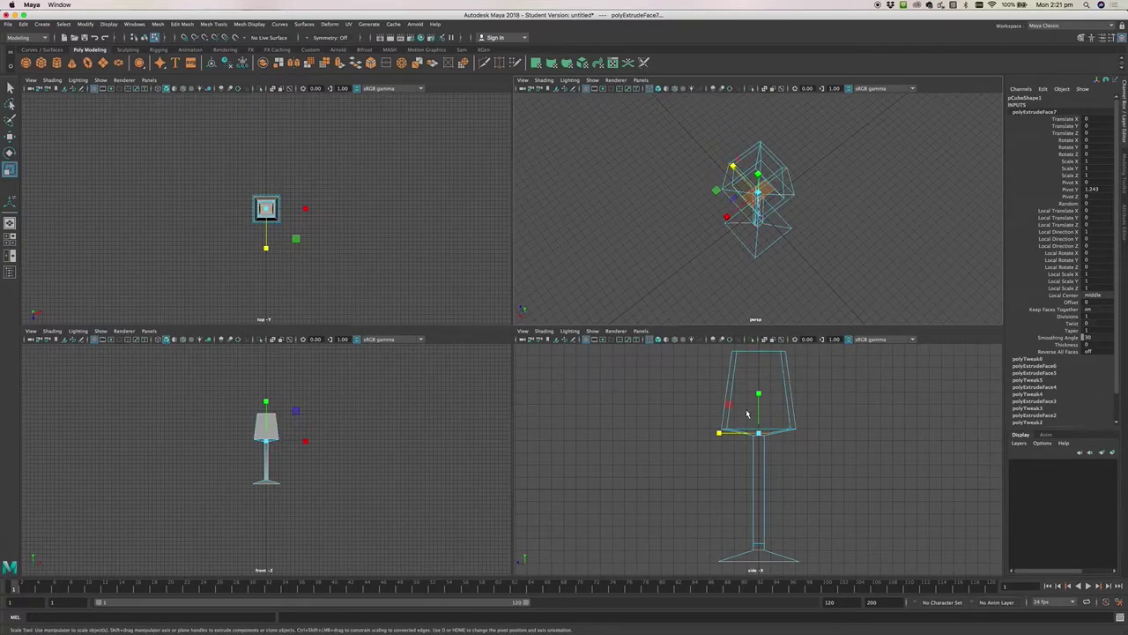
scroll(787, 192, up, 5)
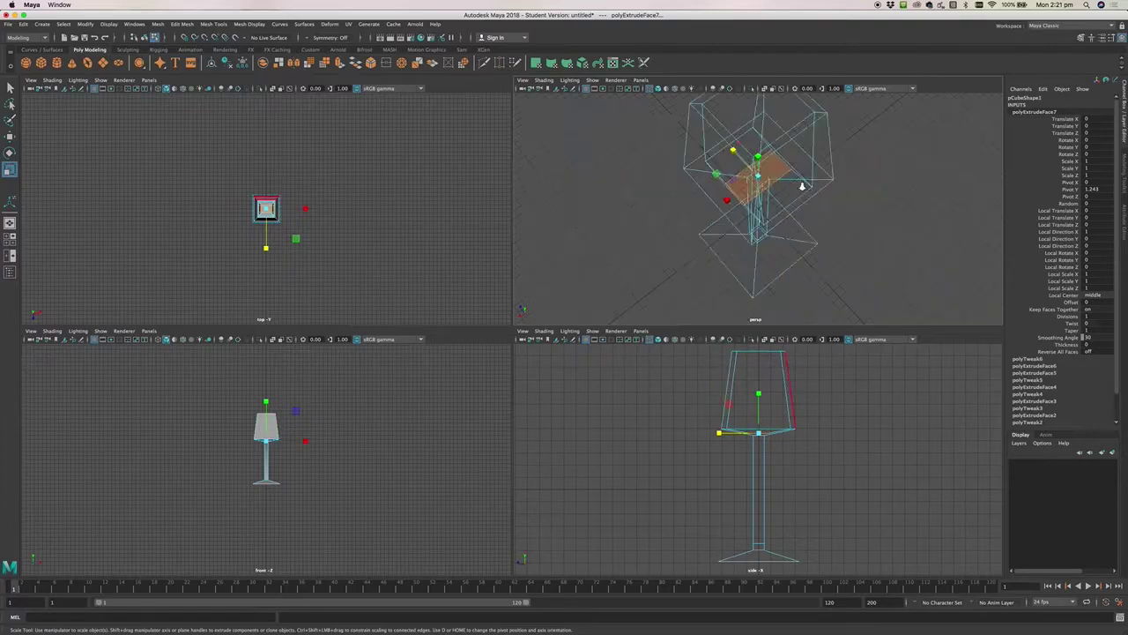
scroll(787, 192, down, 3)
scroll(883, 279, down, 5)
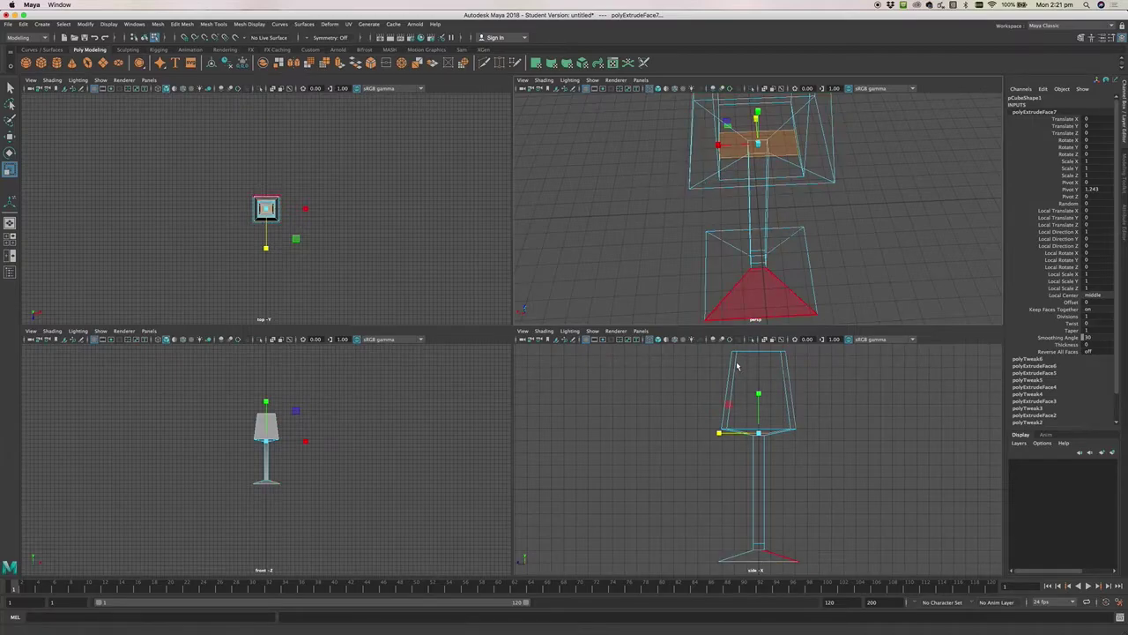
right_click(641, 186)
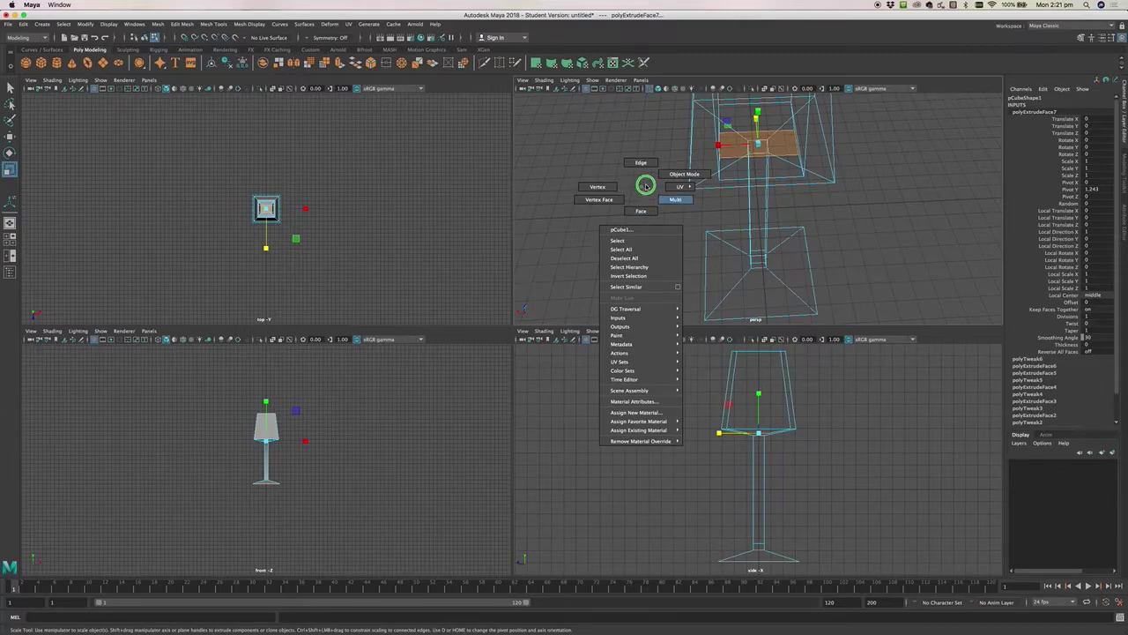
click(648, 163)
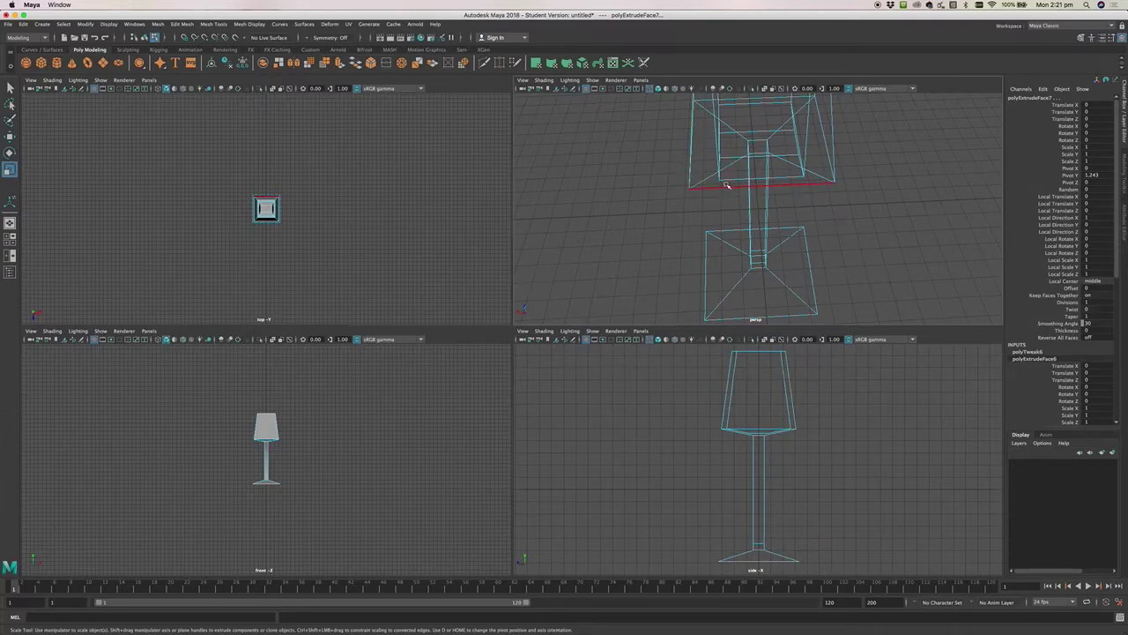
Select two opposite edges at the base of the cavity walls and, in a wireframe top view, scale them outward along X.
alt+drag(896, 253, 893, 246)
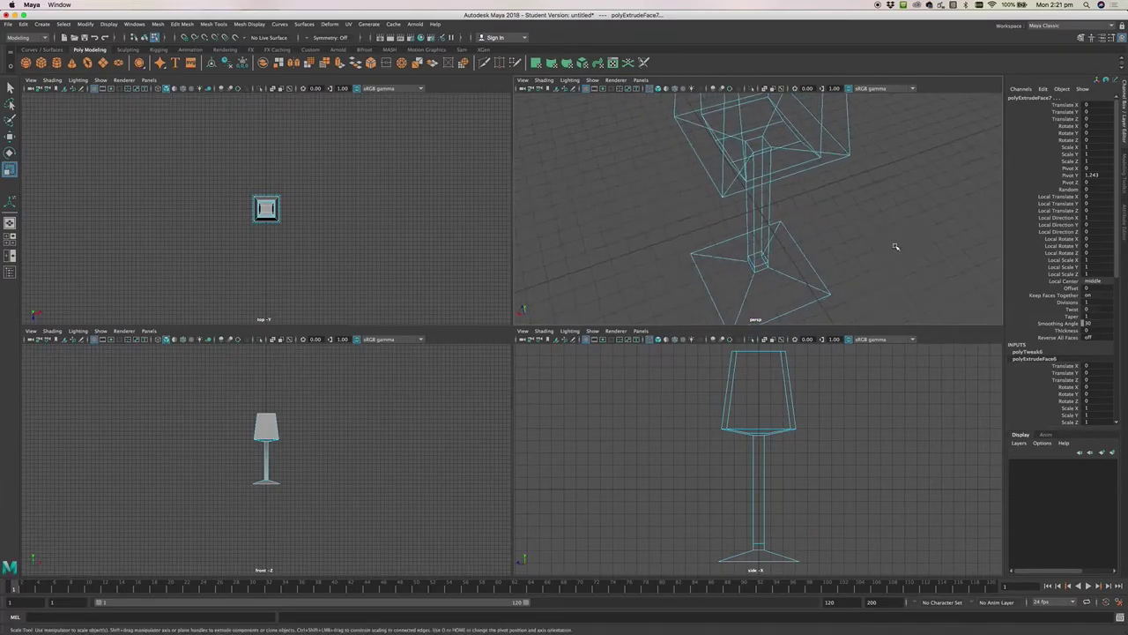
click(794, 168)
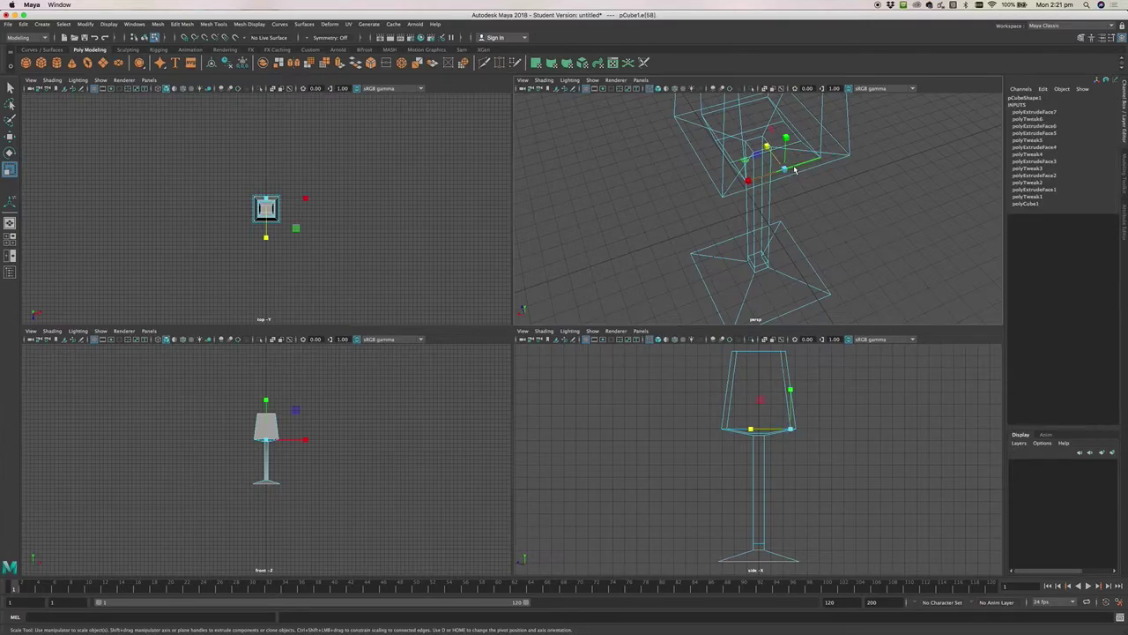
mouse_move(871, 267)
alt+mouse_down()
mouse_move(893, 244)
mouse_move(893, 274)
mouse_move(881, 272)
mouse_move(891, 267)
alt+mouse_up()
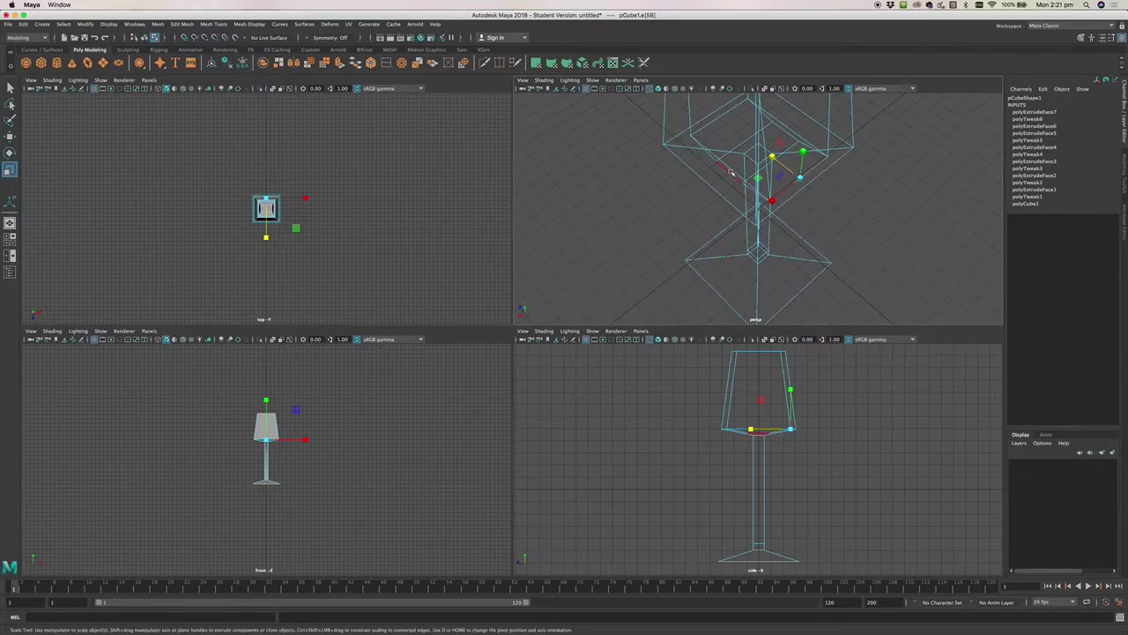
click(757, 147)
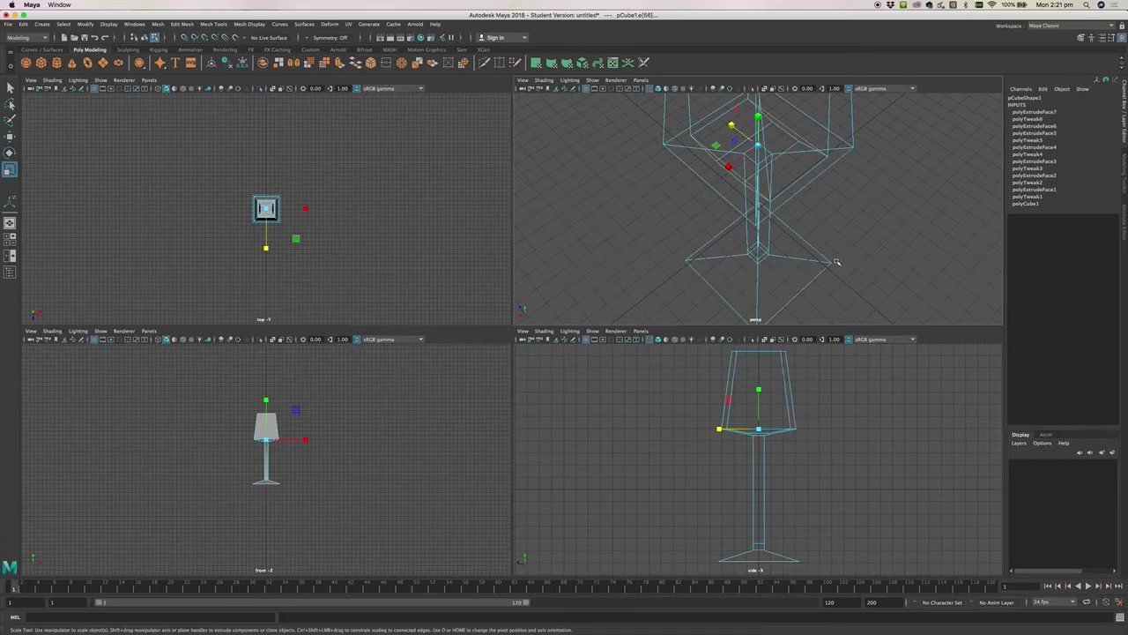
alt+drag(858, 252, 785, 252)
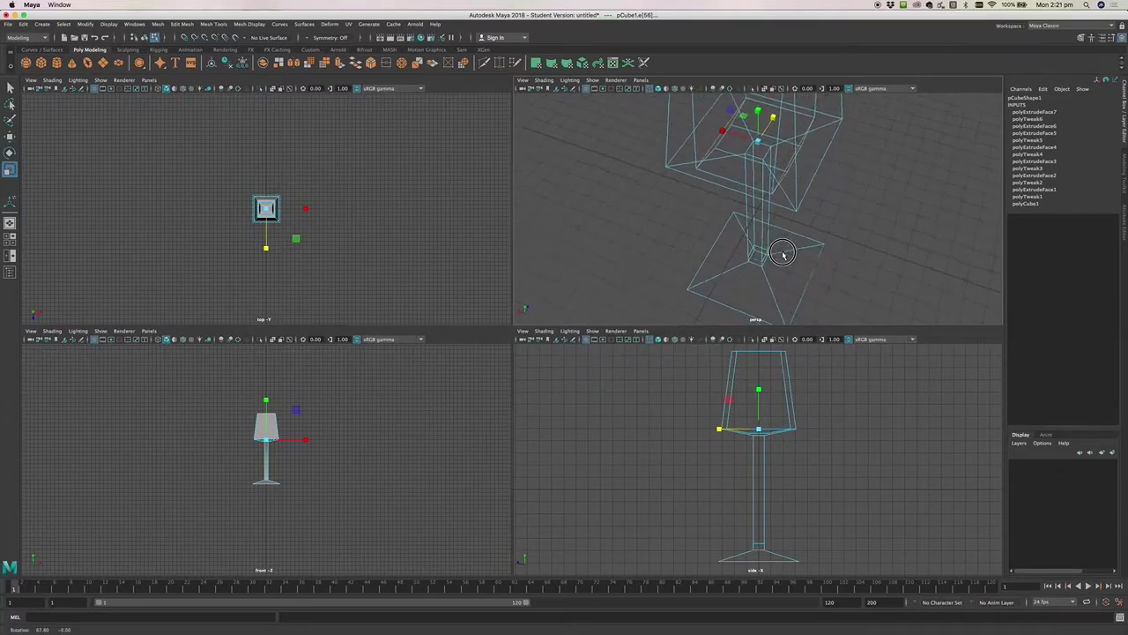
click(719, 145)
alt+drag(835, 201, 851, 257)
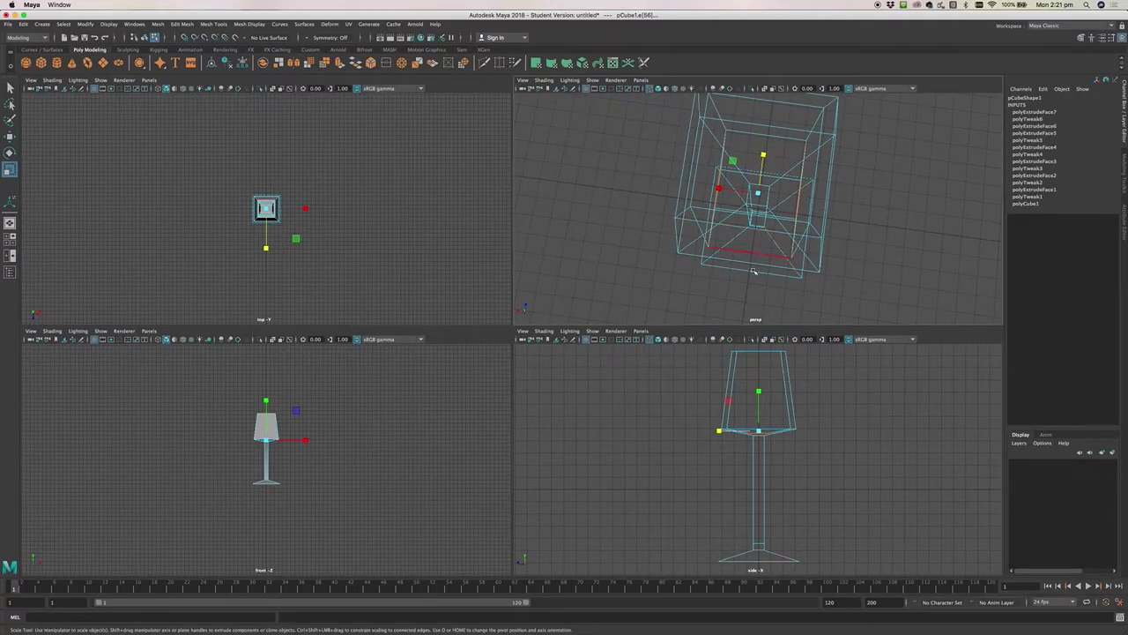
scroll(262, 429, up, 4)
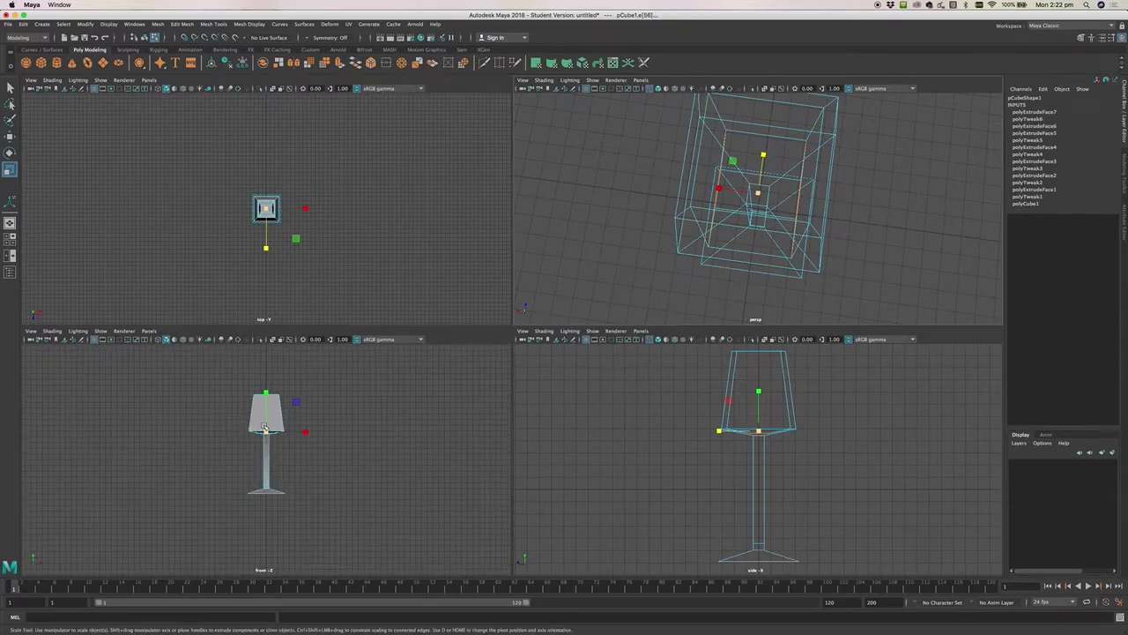
scroll(257, 198, up, 10)
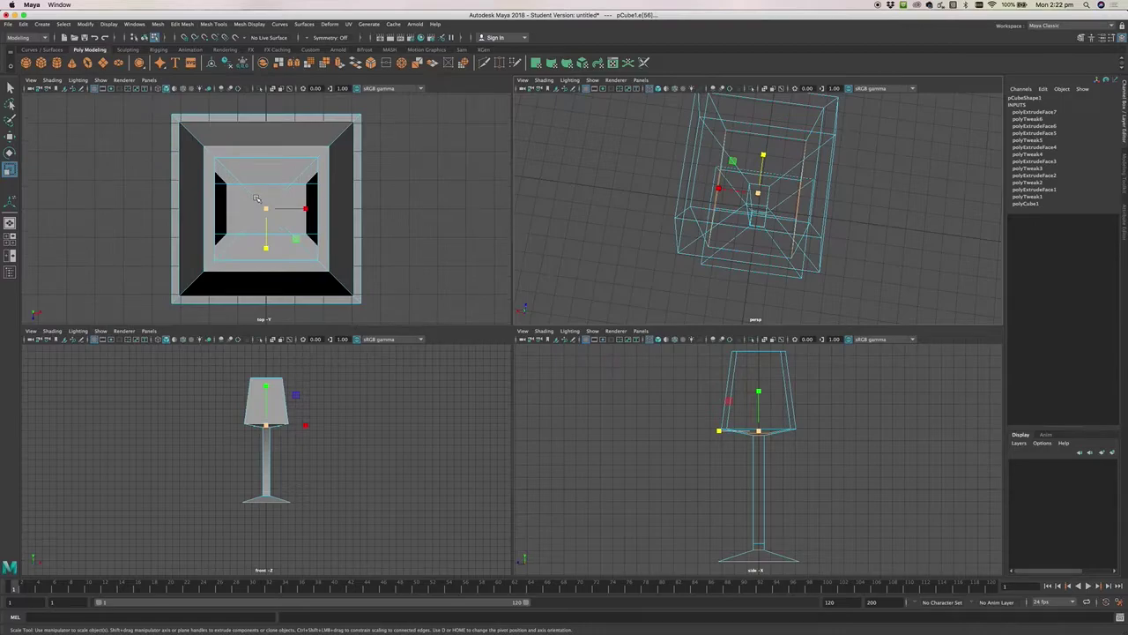
key(4)
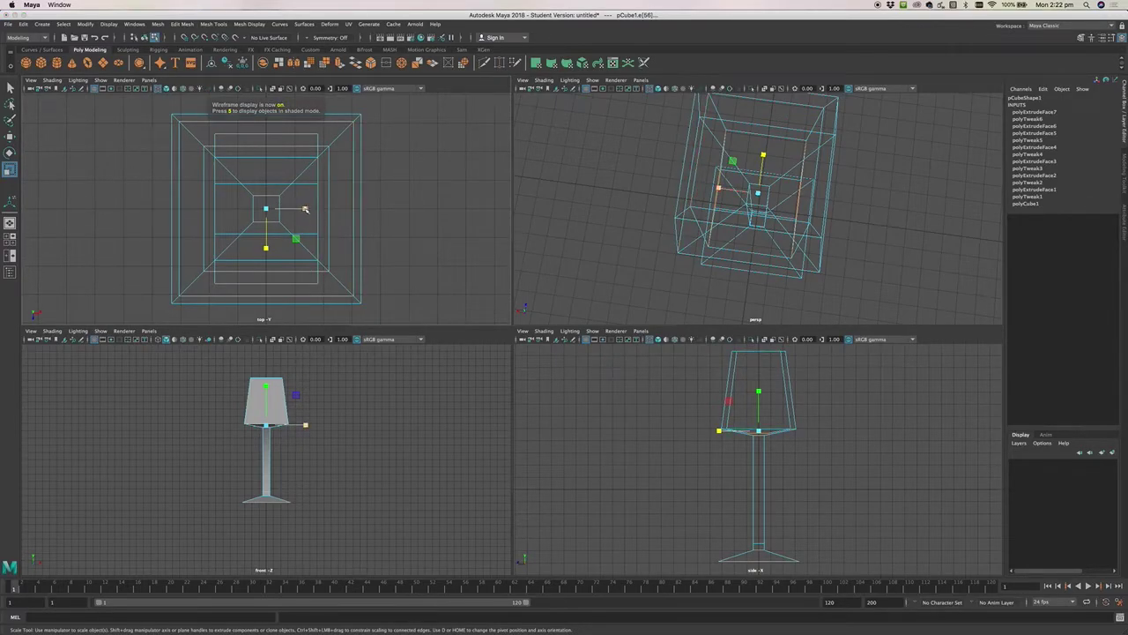
mouse_move(304, 208)
mouse_down()
mouse_move(351, 210)
mouse_move(308, 210)
mouse_move(325, 213)
mouse_up()
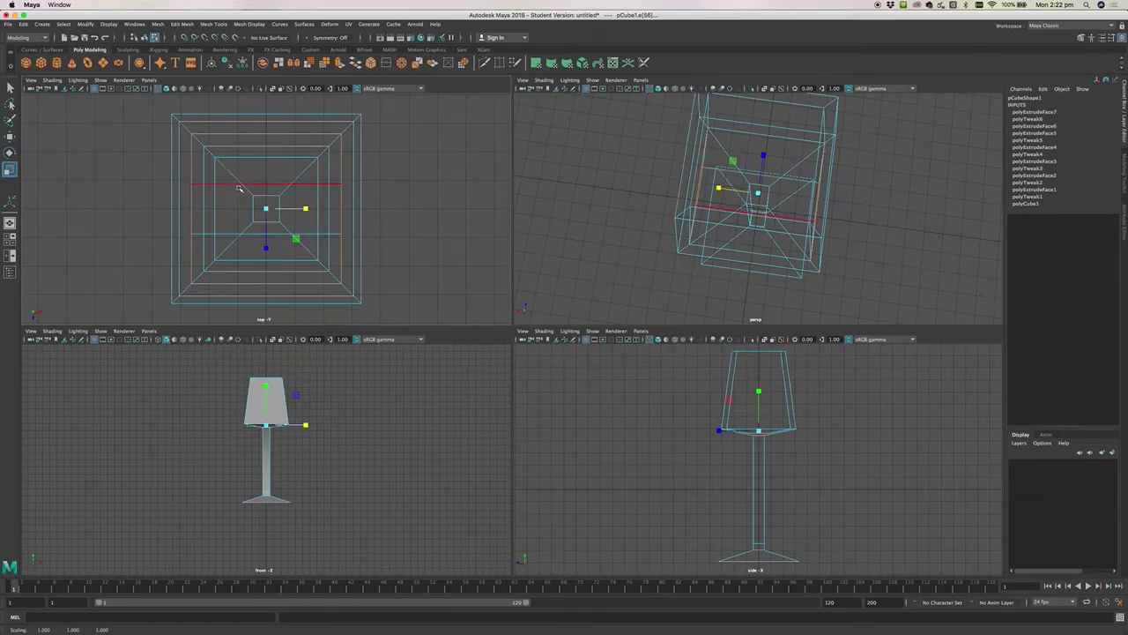
Select the two opposite edges of the lowest cavity floor and scale them inward along X to about the stem's width.
click(226, 235)
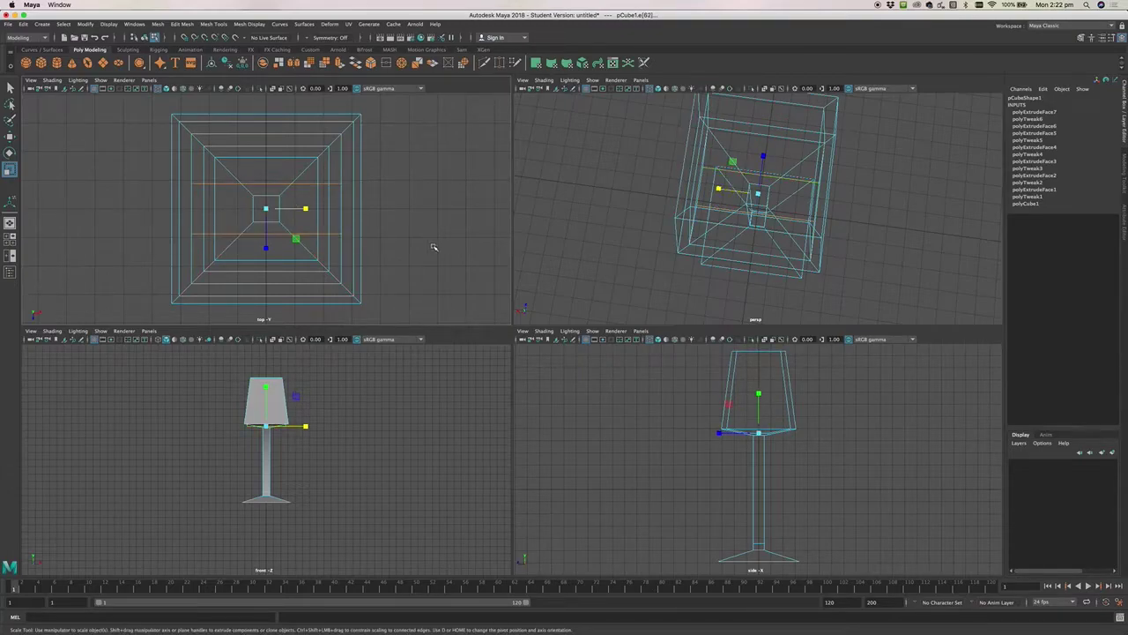
drag(305, 208, 306, 210)
key(ctrl+z)
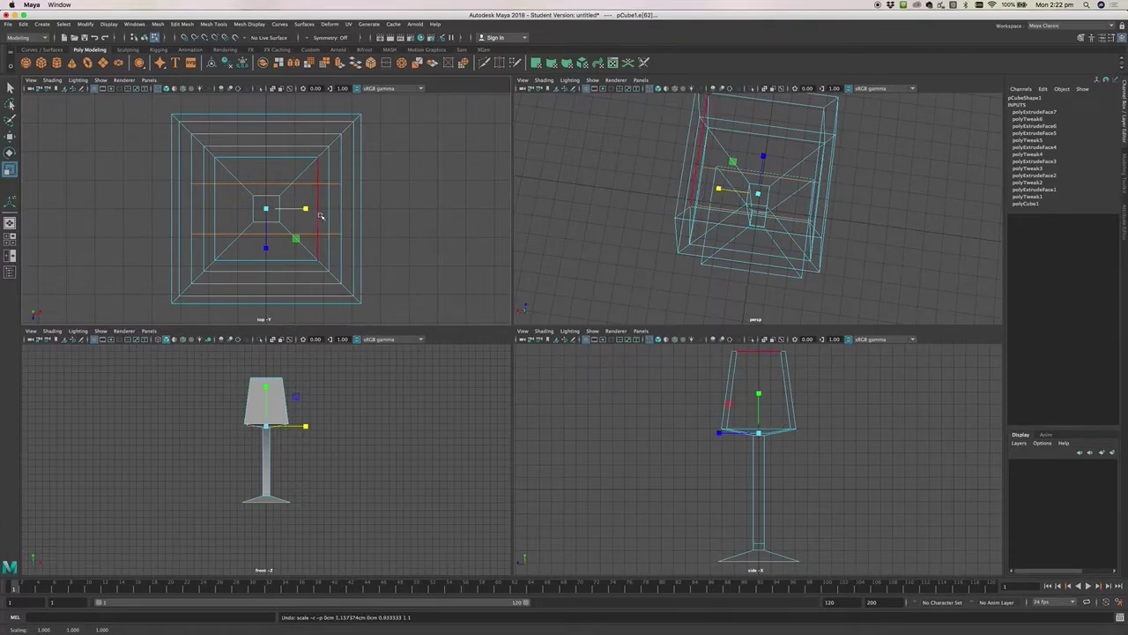
alt+drag(581, 211, 754, 238)
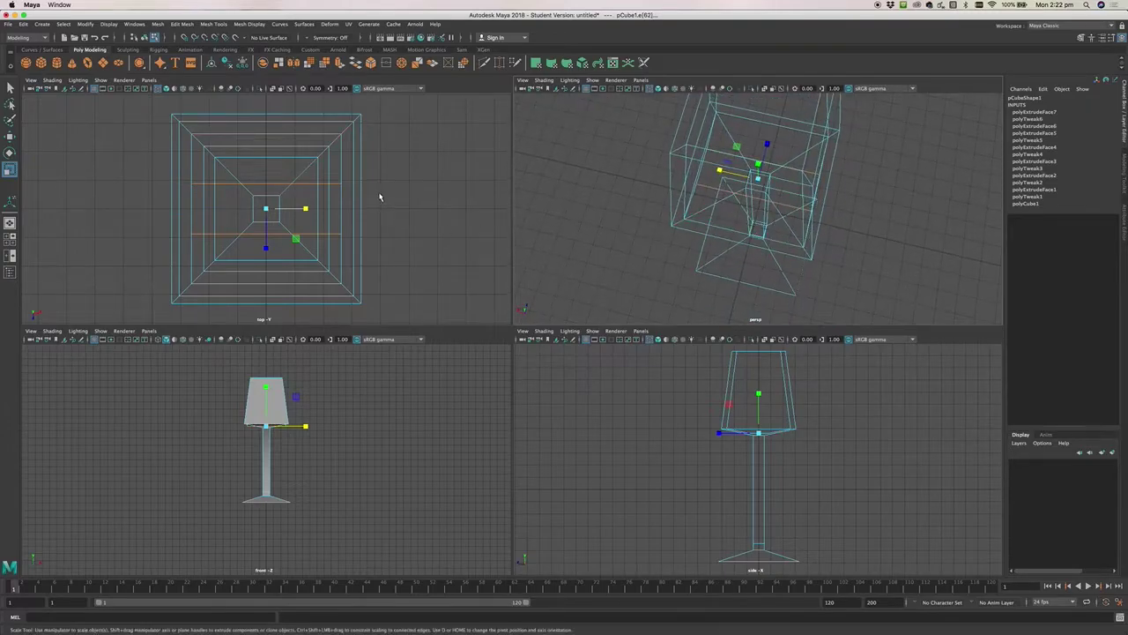
drag(307, 208, 274, 208)
Scale the lowest cavity floor's two opposite edges inward along Z until they line up with the stem.
click(268, 187)
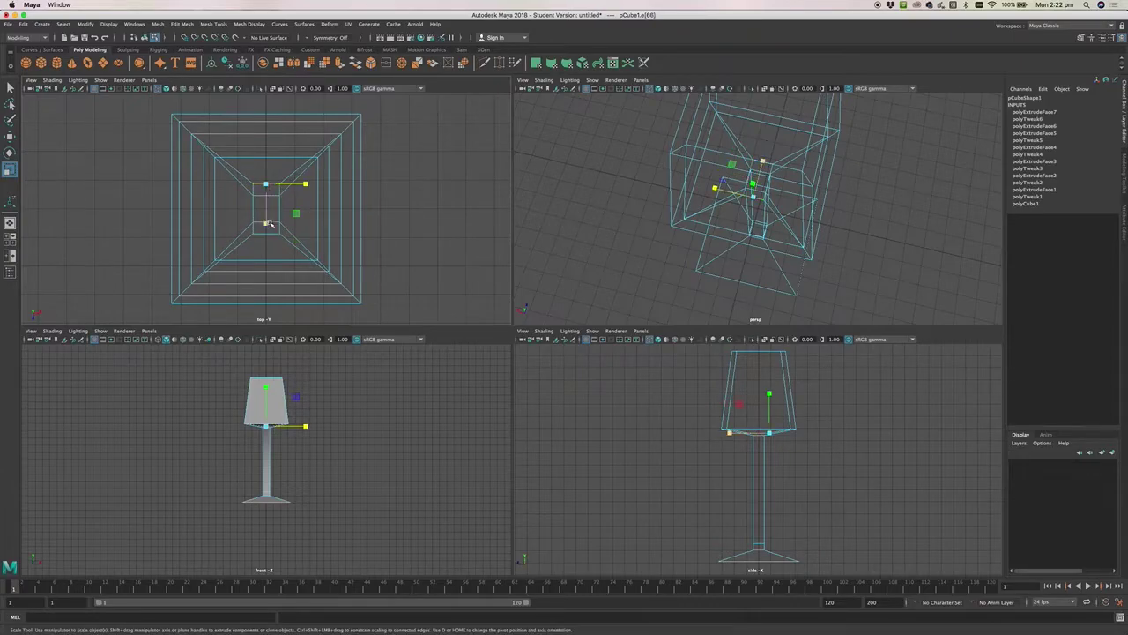
click(265, 222)
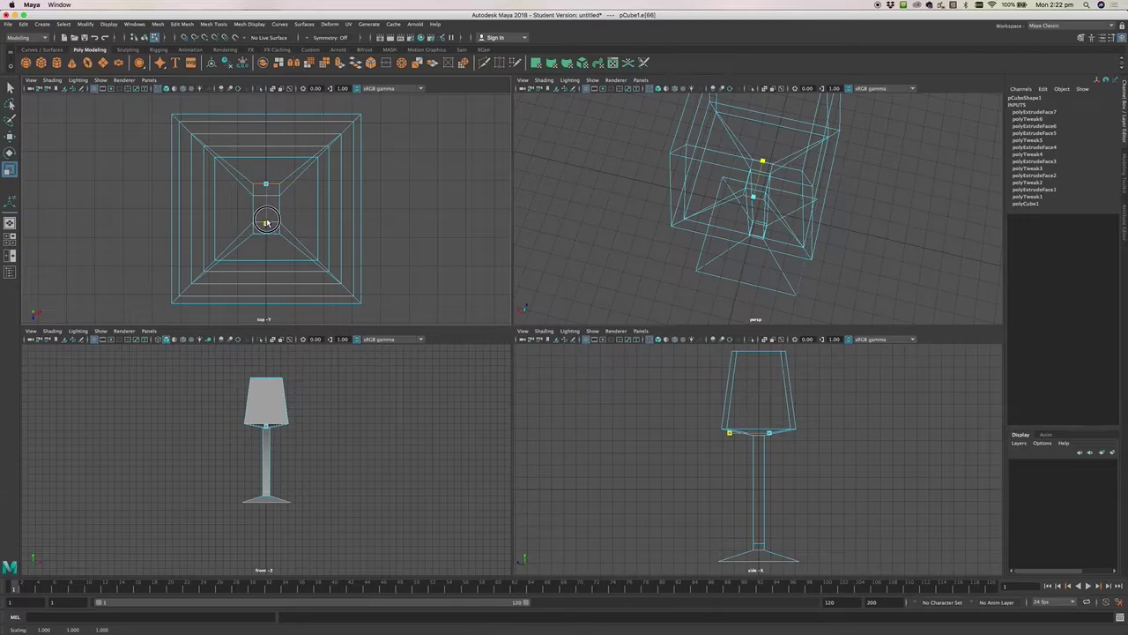
click(274, 234)
drag(270, 246, 269, 233)
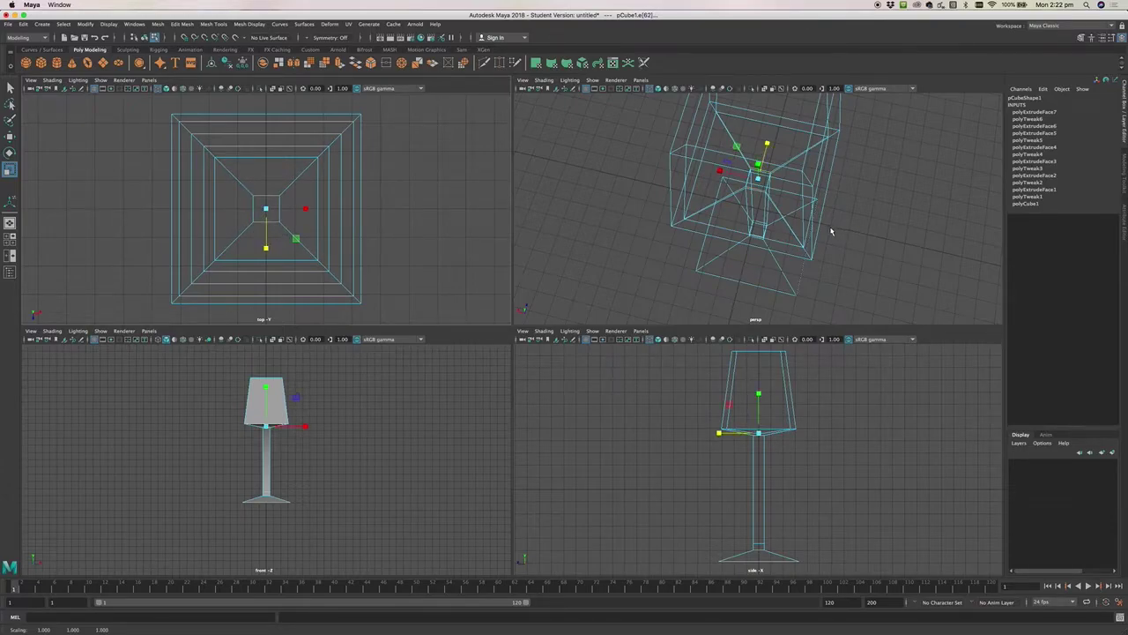
Set the wireframe viewports back to shaded display and maximize the perspective view.
alt+drag(821, 253, 783, 239)
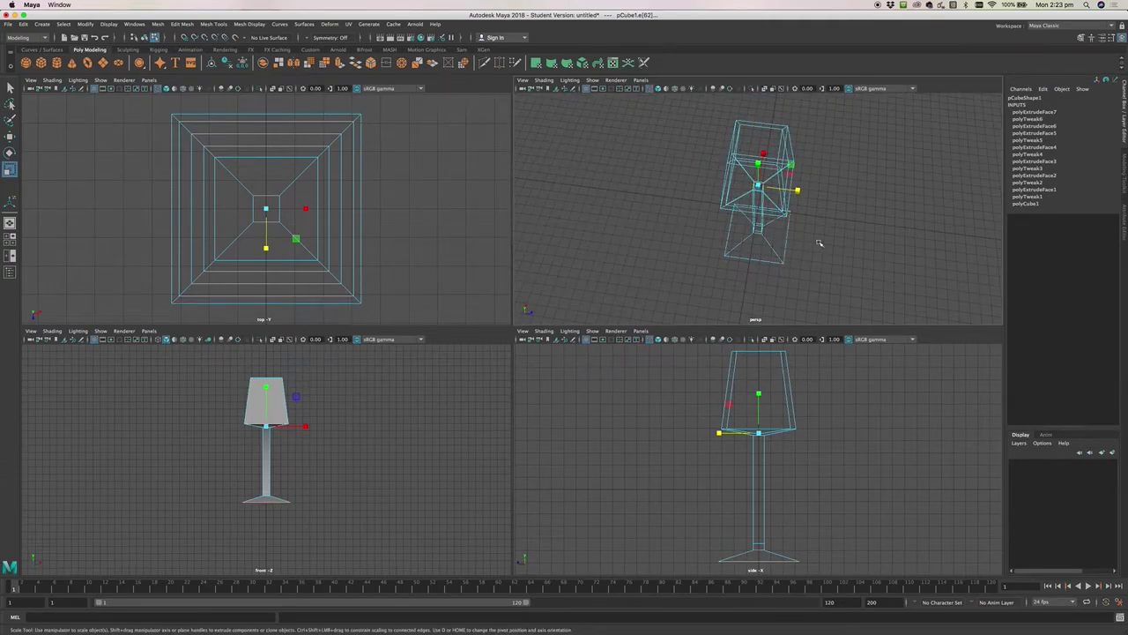
key(5)
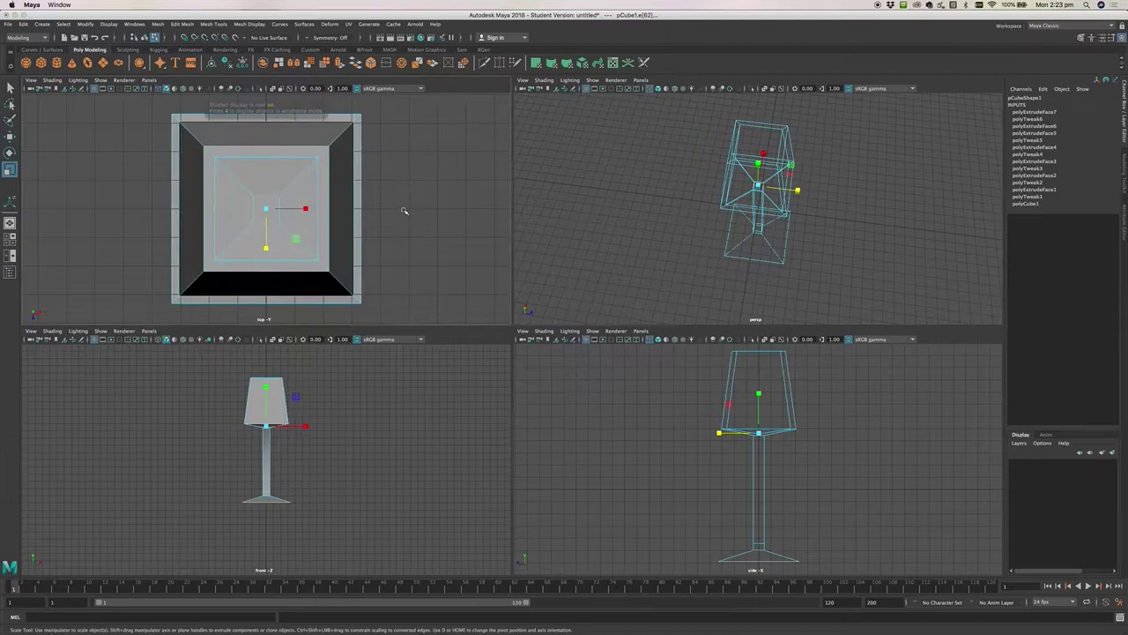
key(5)
key(5)
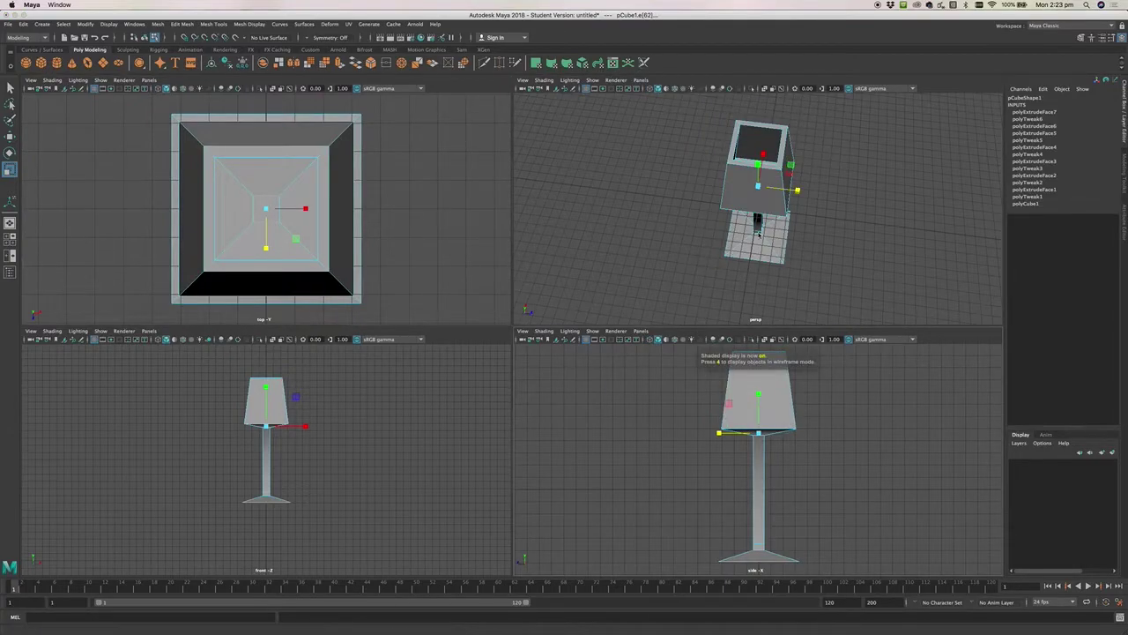
key(space)
key(5)
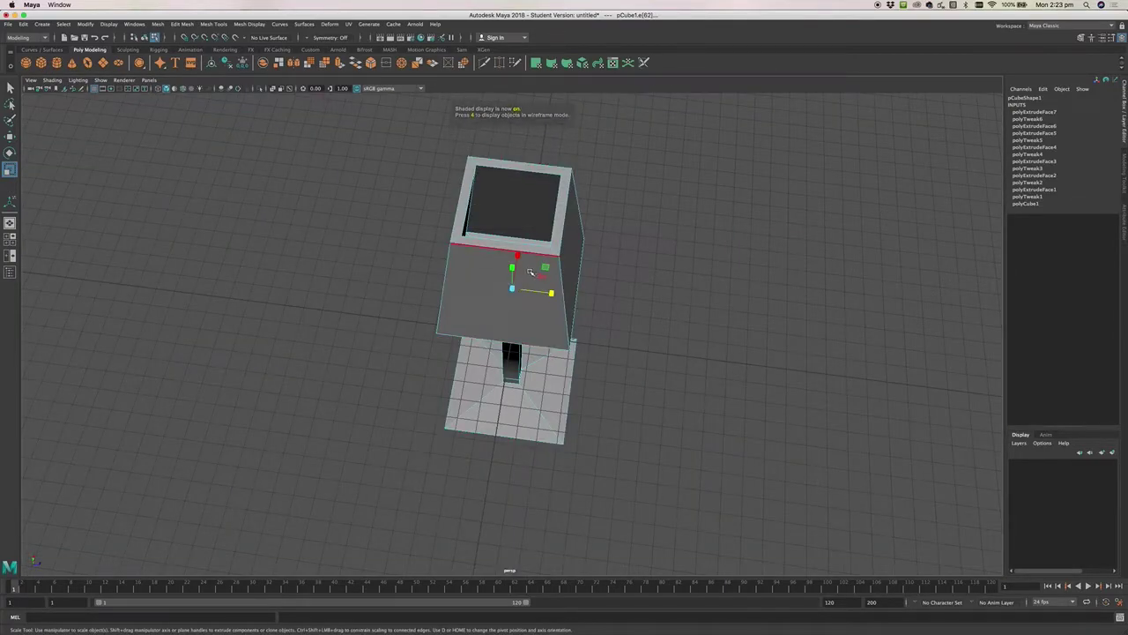
Turn on the smooth mesh preview for the model and view it from the side.
alt+drag(528, 271, 631, 270)
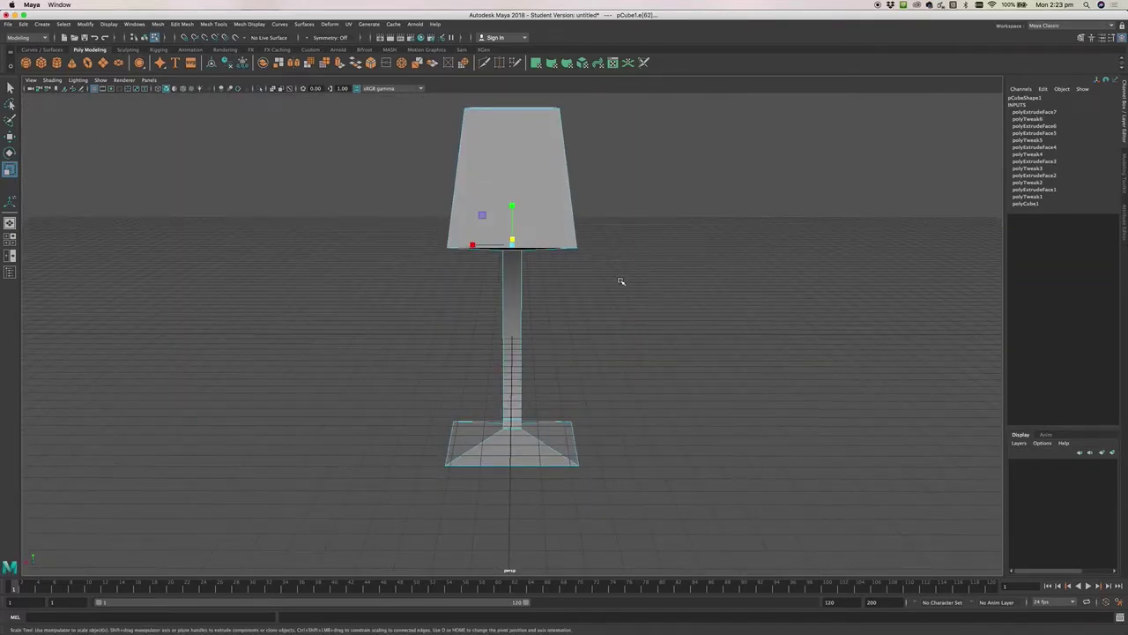
key(3)
alt+drag(585, 314, 607, 332)
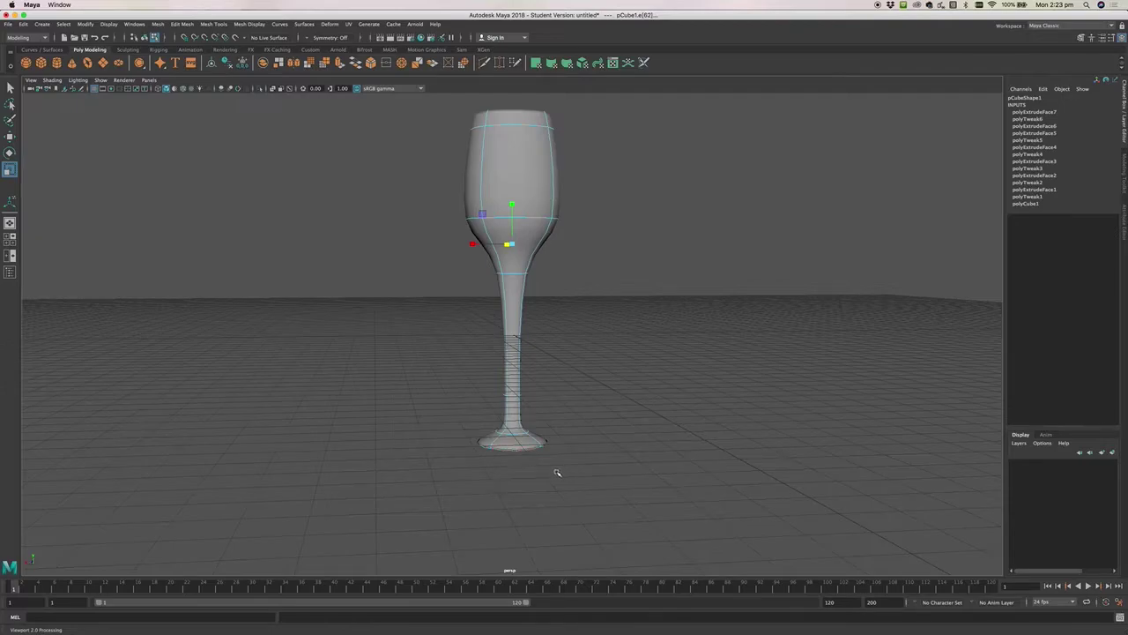
Select the bottom outer edge loop of the foot and scale it outward to widen the glass's base.
alt+drag(556, 473, 548, 443)
double_click(514, 425)
double_click(515, 448)
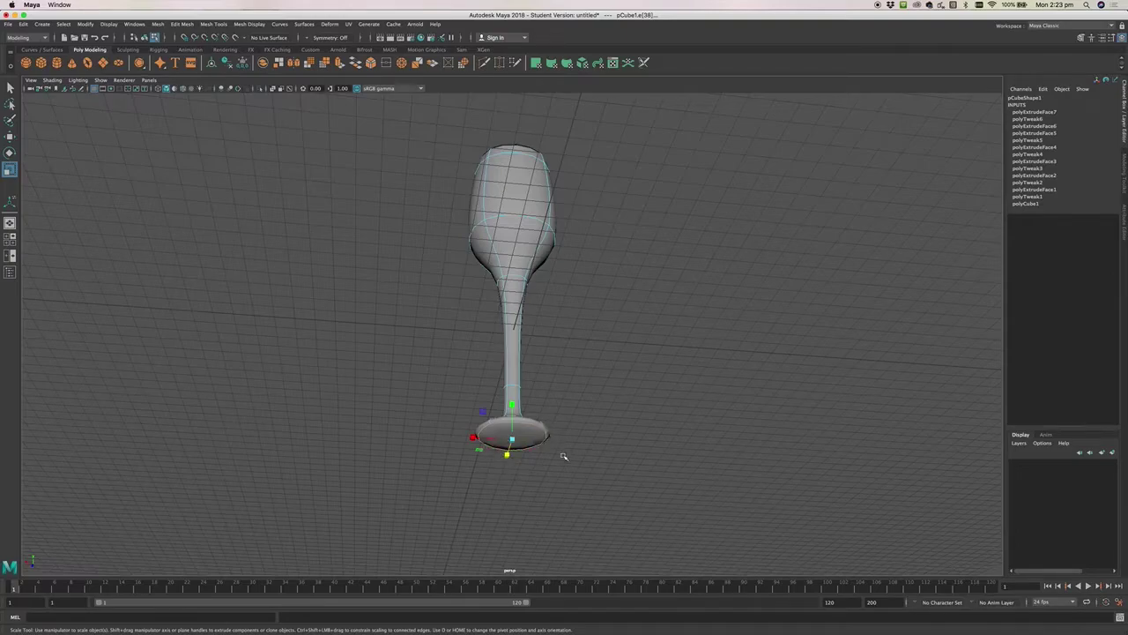
alt+drag(598, 411, 590, 452)
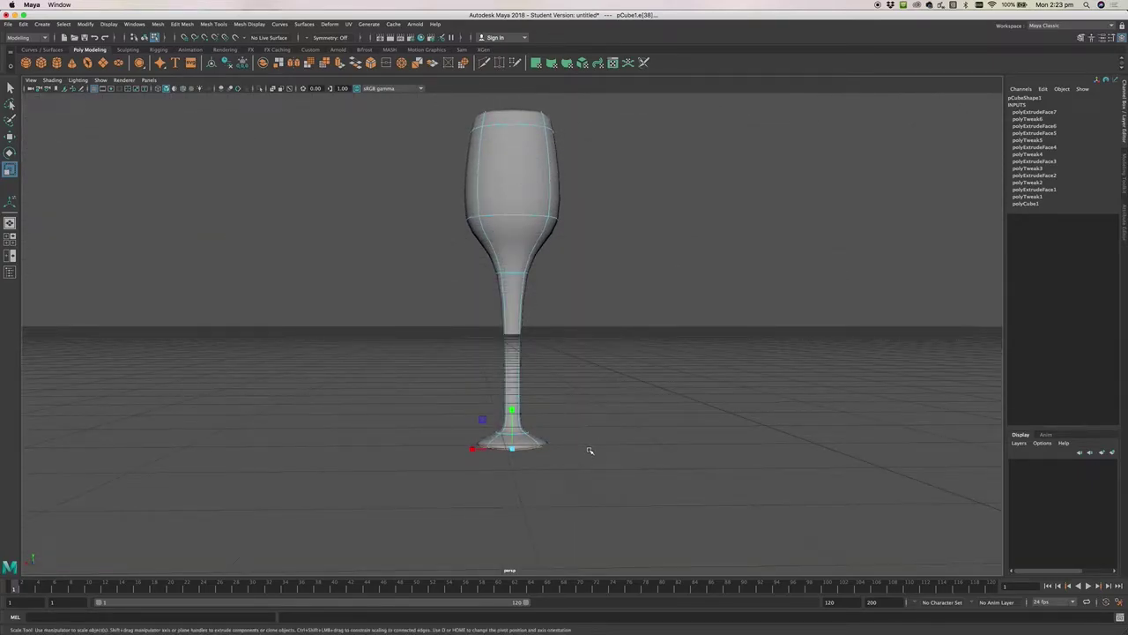
alt+drag(591, 455, 415, 449)
alt+drag(496, 485, 457, 450)
middle_drag(470, 436, 459, 438)
alt+drag(586, 468, 573, 441)
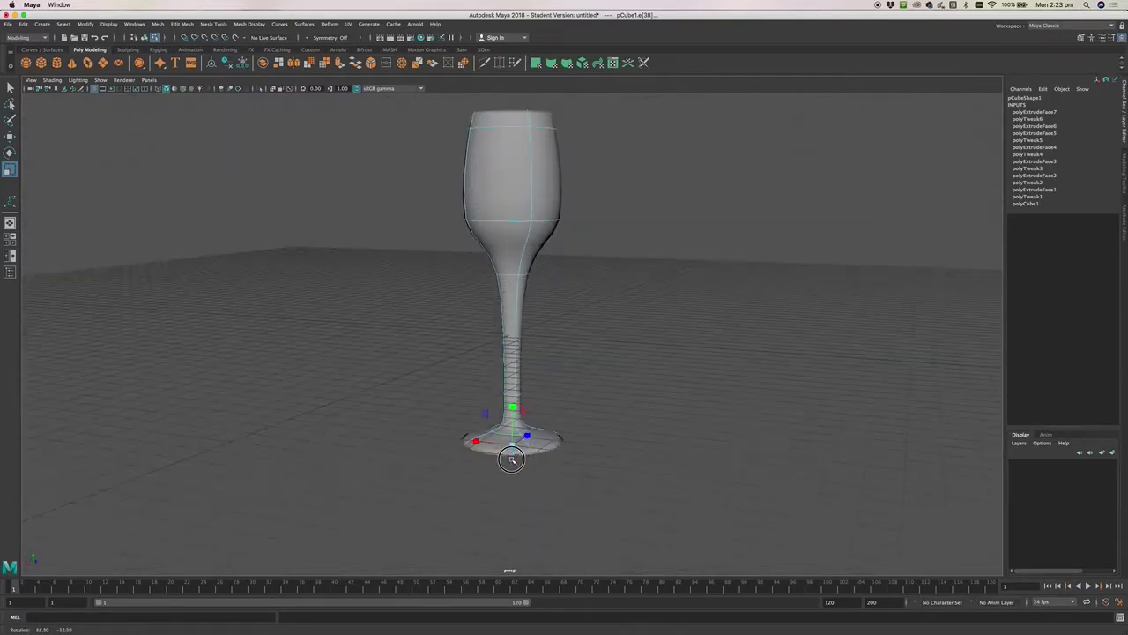
click(602, 458)
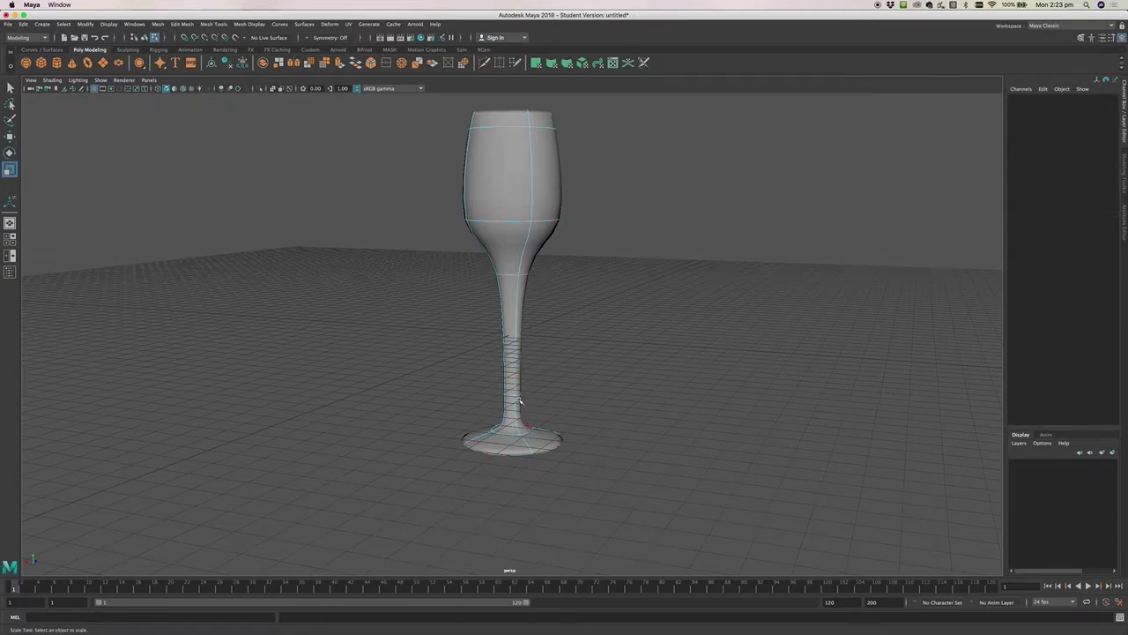
mouse_move(573, 373)
alt+mouse_down()
mouse_move(596, 365)
mouse_move(596, 382)
mouse_move(582, 389)
alt+mouse_up()
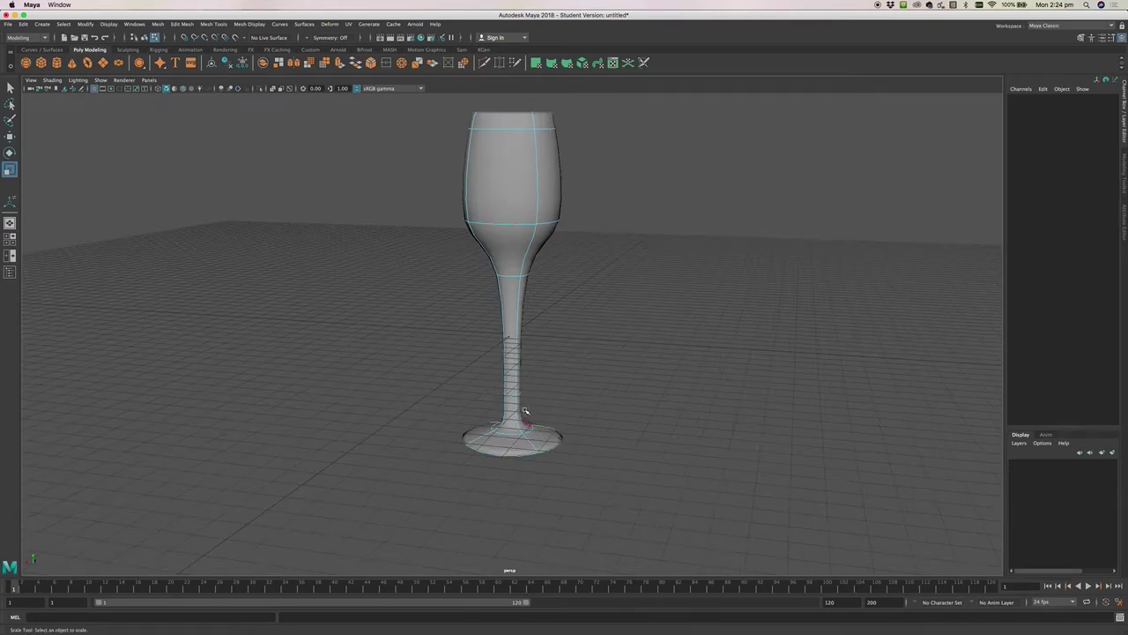
click(508, 278)
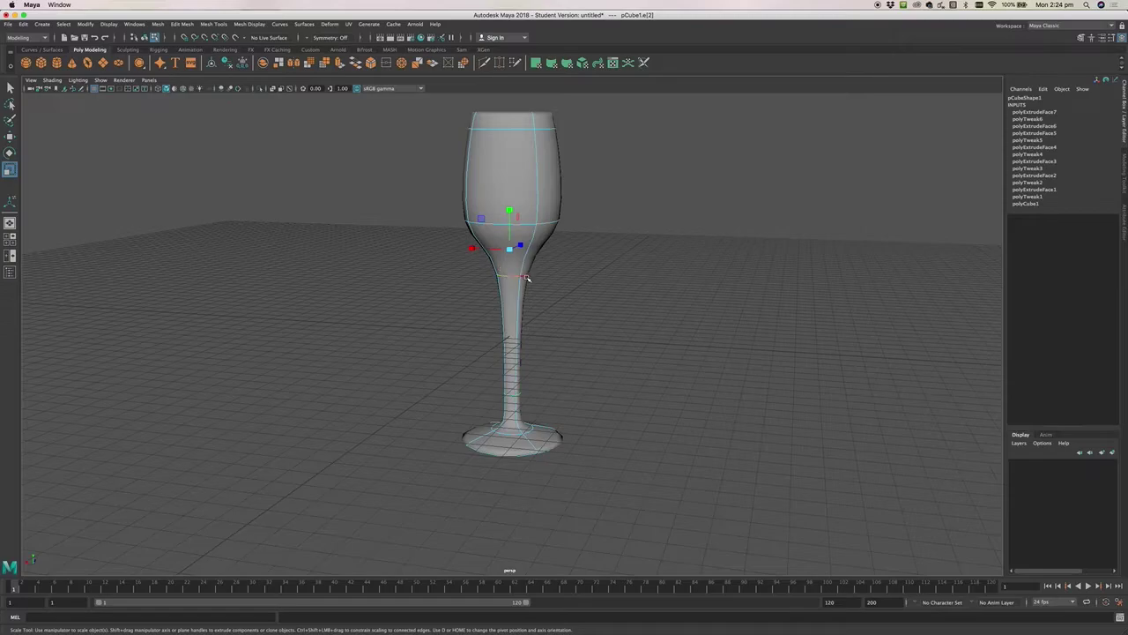
mouse_move(565, 302)
alt+mouse_down()
mouse_move(443, 317)
mouse_move(571, 309)
alt+mouse_up()
click(617, 313)
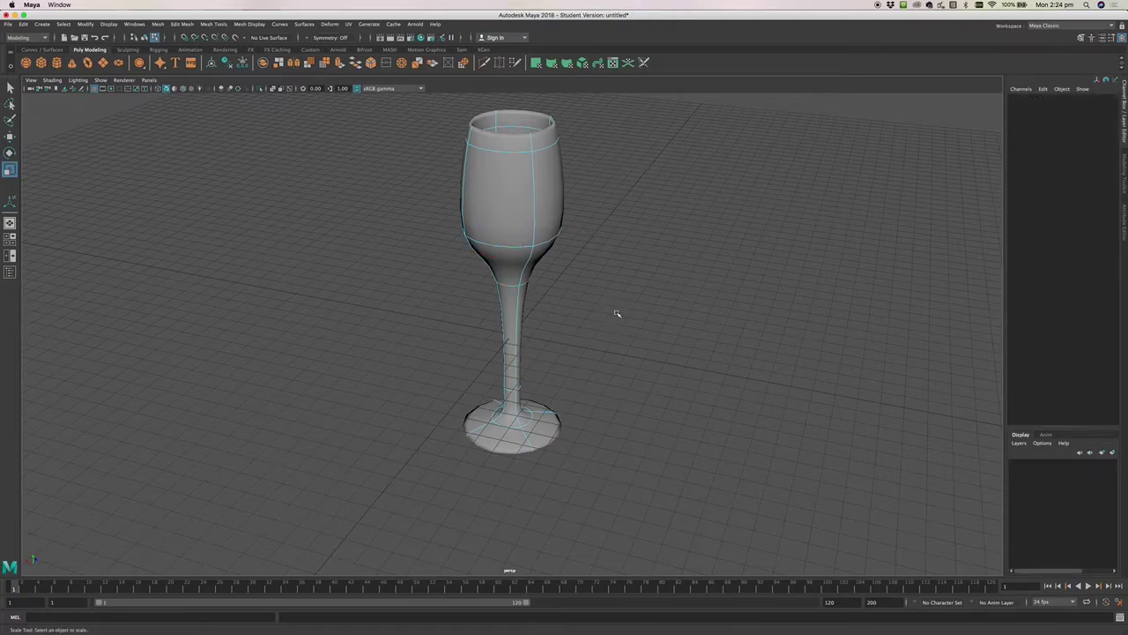
Try scaling the edge loop where the stem meets the bowl horizontally, and undo the scaling.
click(508, 288)
click(520, 291)
click(550, 313)
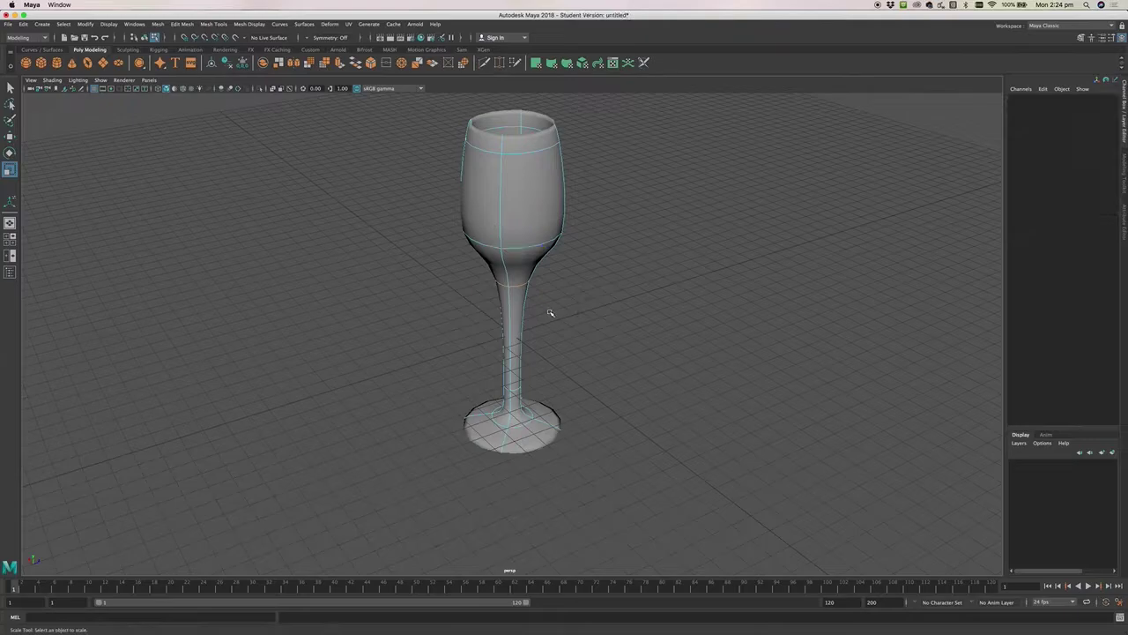
click(518, 288)
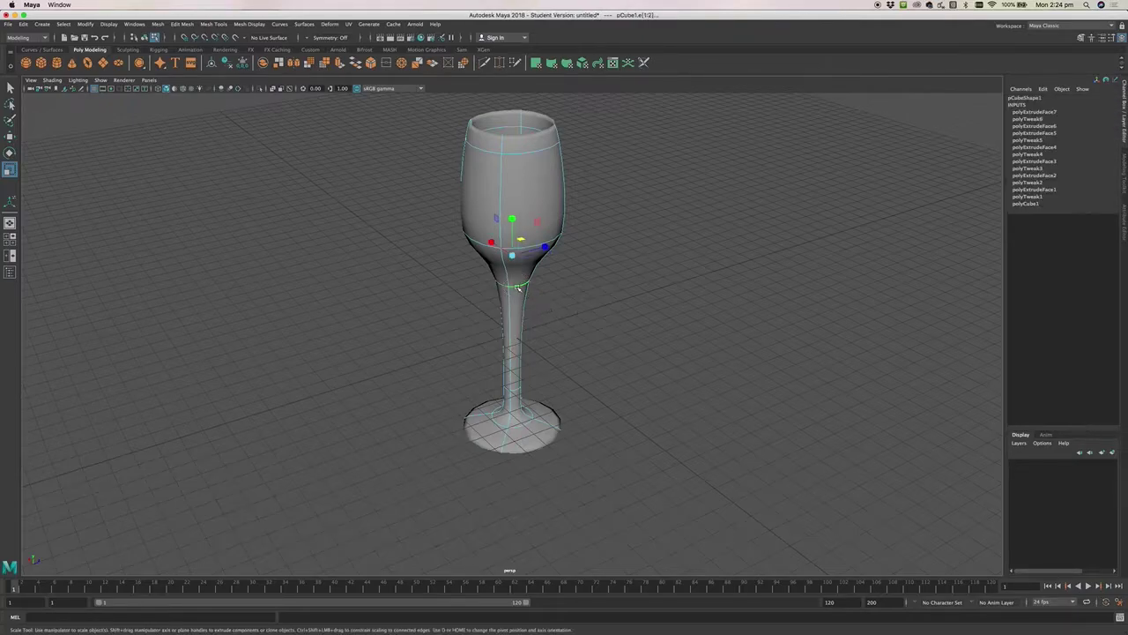
alt+drag(555, 333, 382, 316)
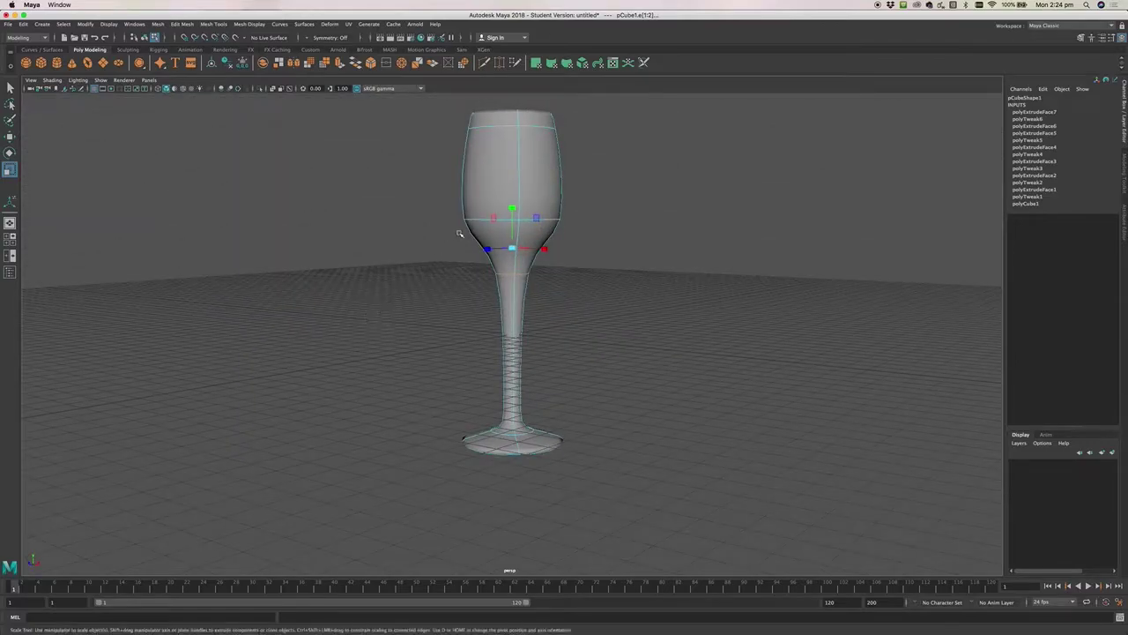
click(478, 220)
alt+drag(579, 270, 735, 311)
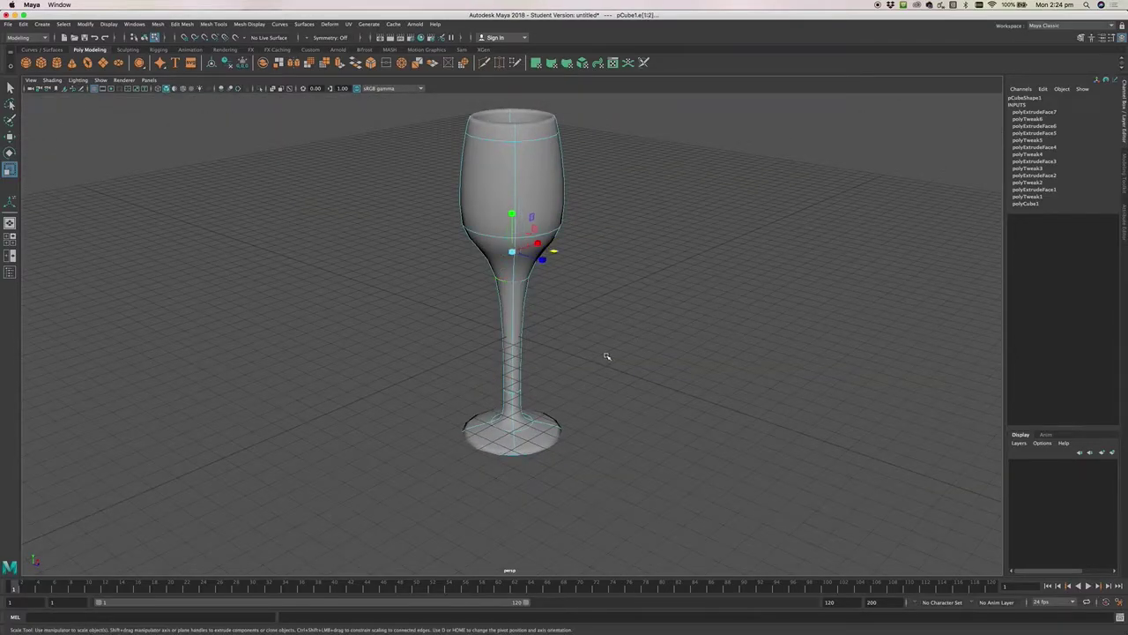
click(569, 277)
click(510, 286)
drag(561, 256, 569, 277)
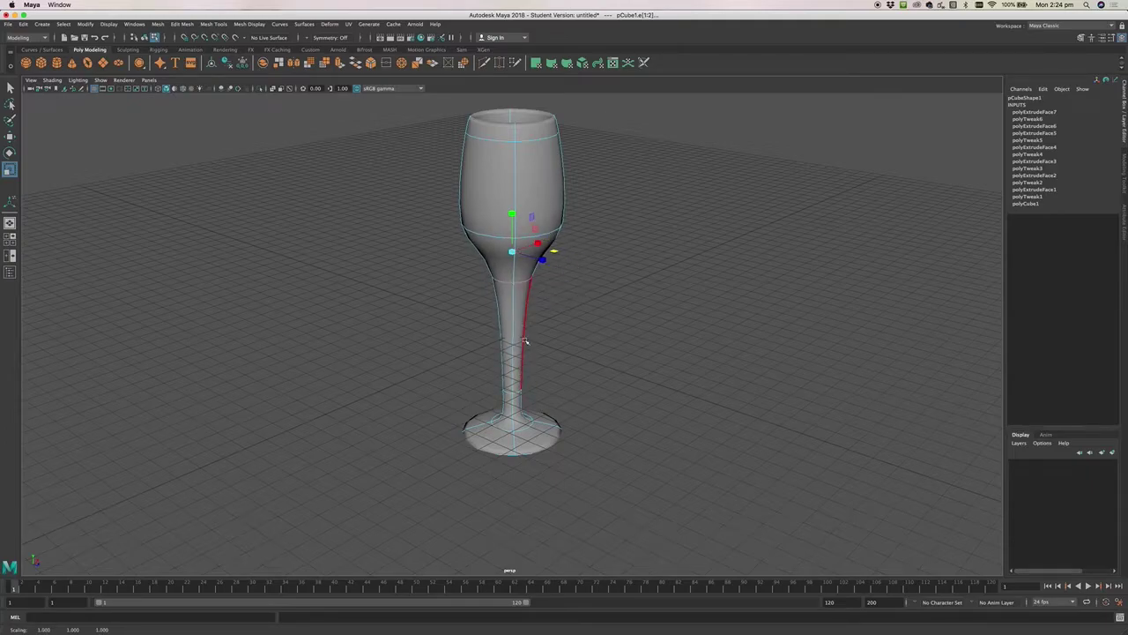
key(ctrl+z)
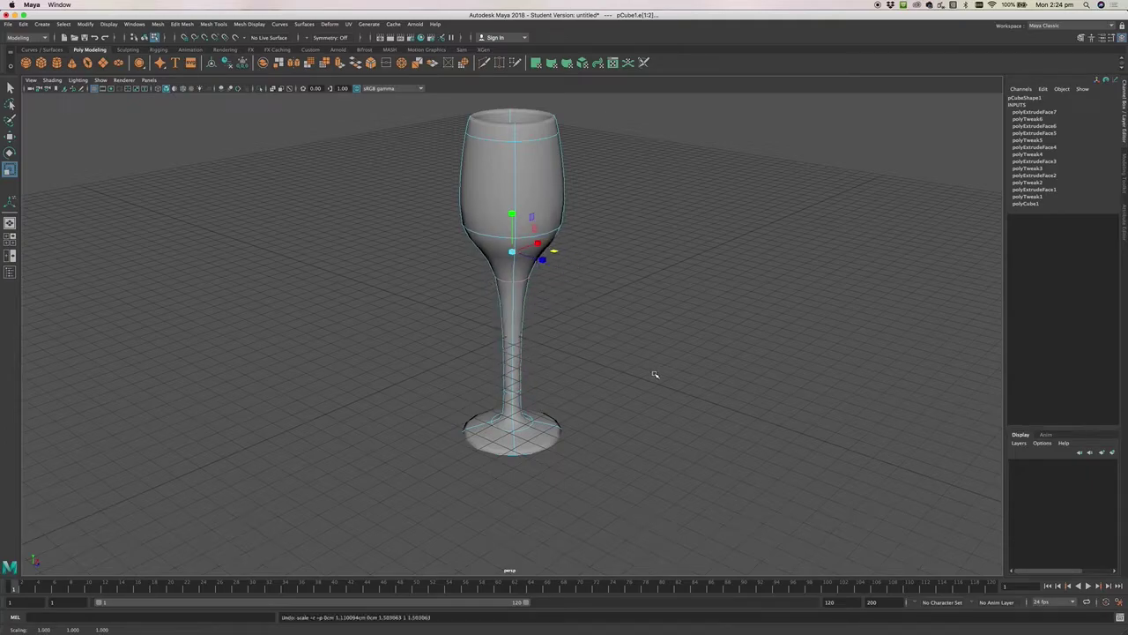
Try cutting a four-point outline into the front face of the bowl with Multi-Cut, and discard the points.
mouse_move(633, 379)
alt+mouse_down()
mouse_move(626, 372)
mouse_move(655, 370)
mouse_move(640, 372)
alt+mouse_up()
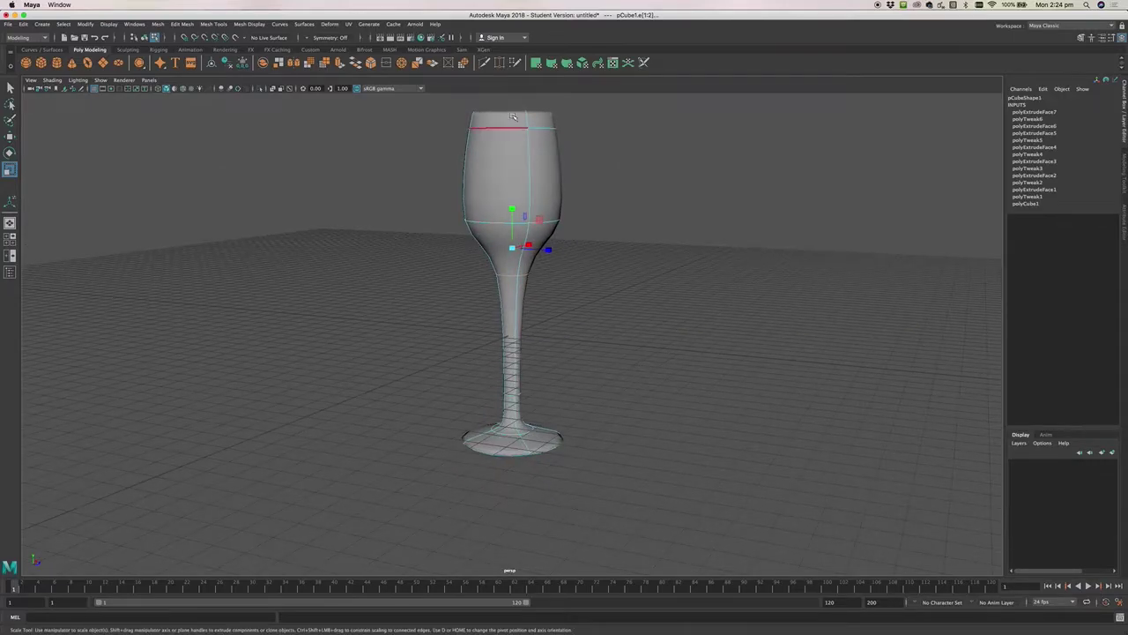
click(483, 62)
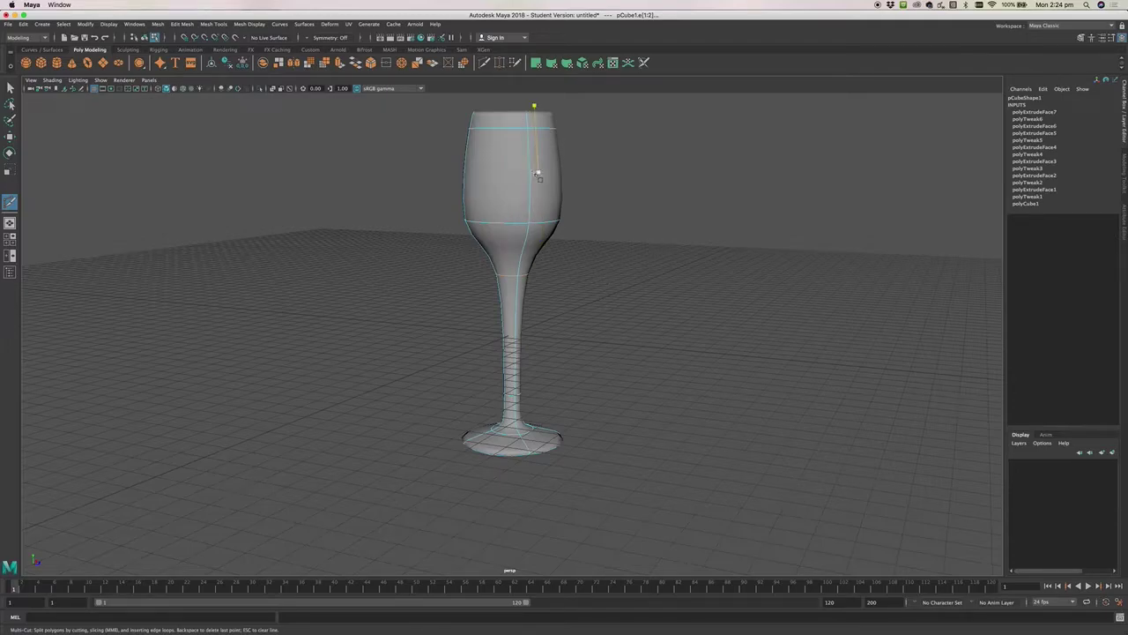
click(528, 174)
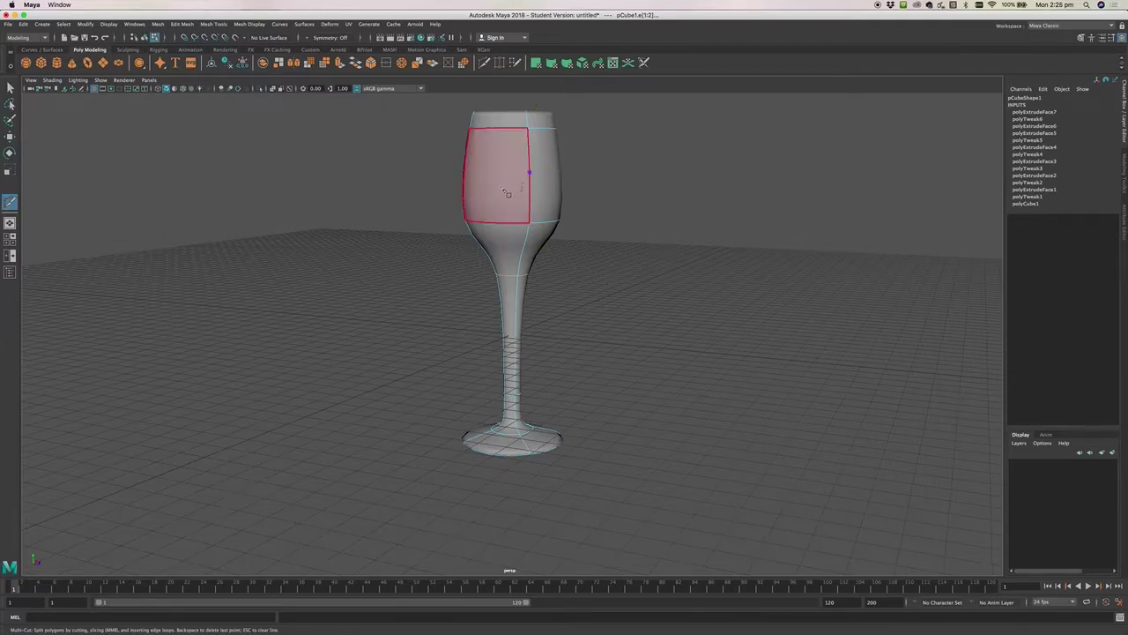
click(496, 187)
click(491, 153)
click(528, 147)
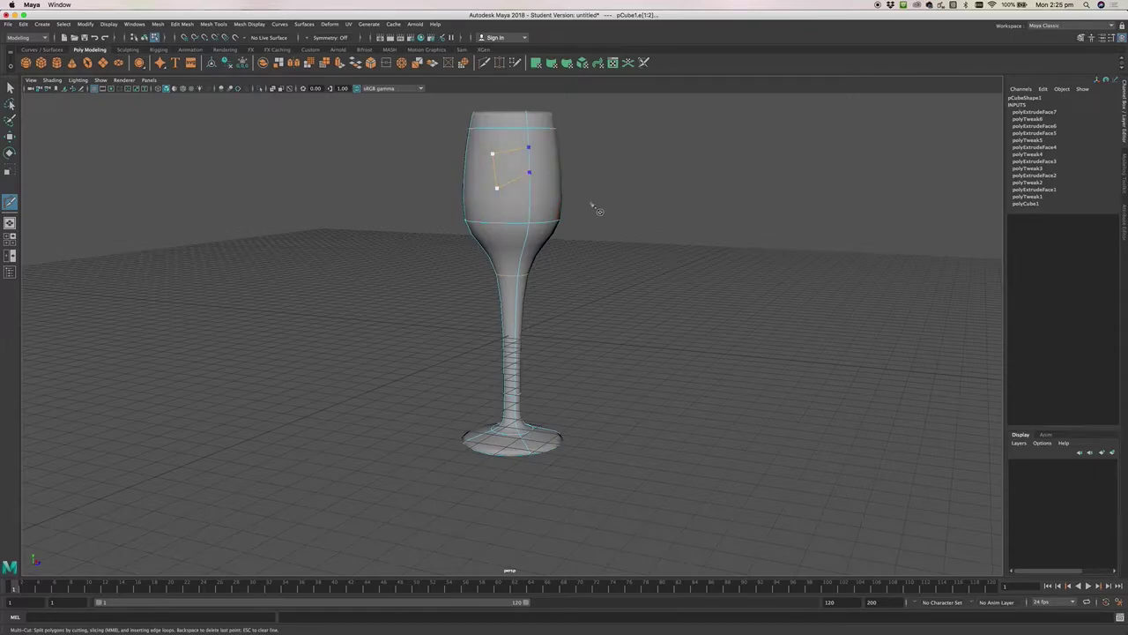
key(z)
key(BackSpace)
Insert an edge loop around the upper stem below the bowl with Multi-Cut.
mouse_move(507, 310)
ctrl+mouse_down()
mouse_move(509, 335)
mouse_move(509, 292)
ctrl+mouse_up()
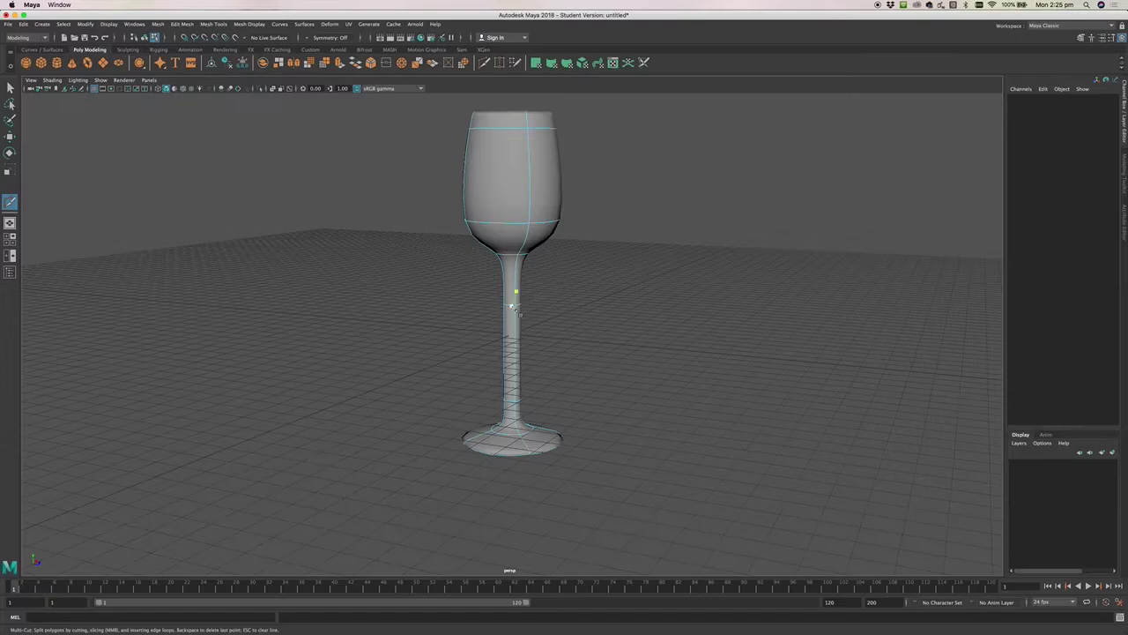
right_click(572, 299)
key(q)
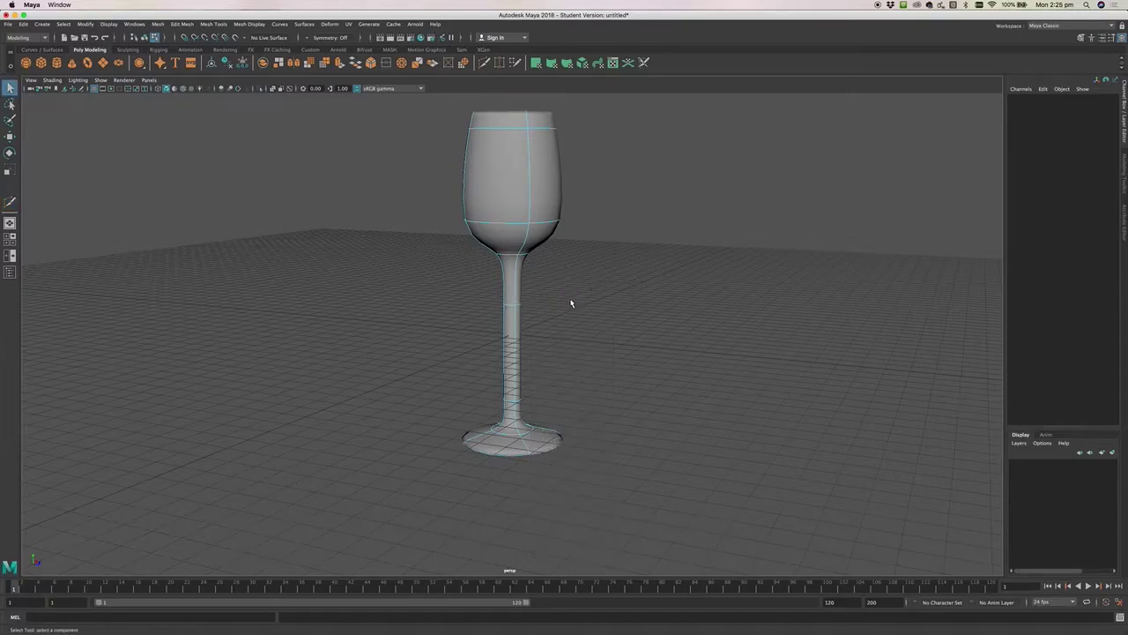
Select the inserted stem edge loop and move it up along Y by about 0.71 cm, closer to the bowl.
double_click(509, 307)
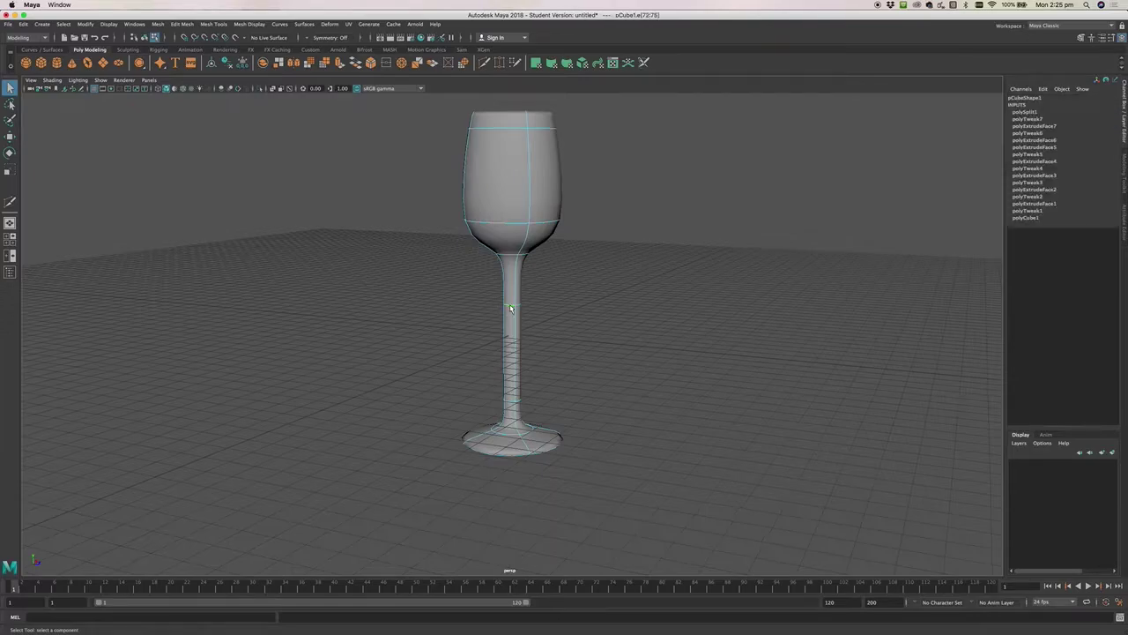
key(w)
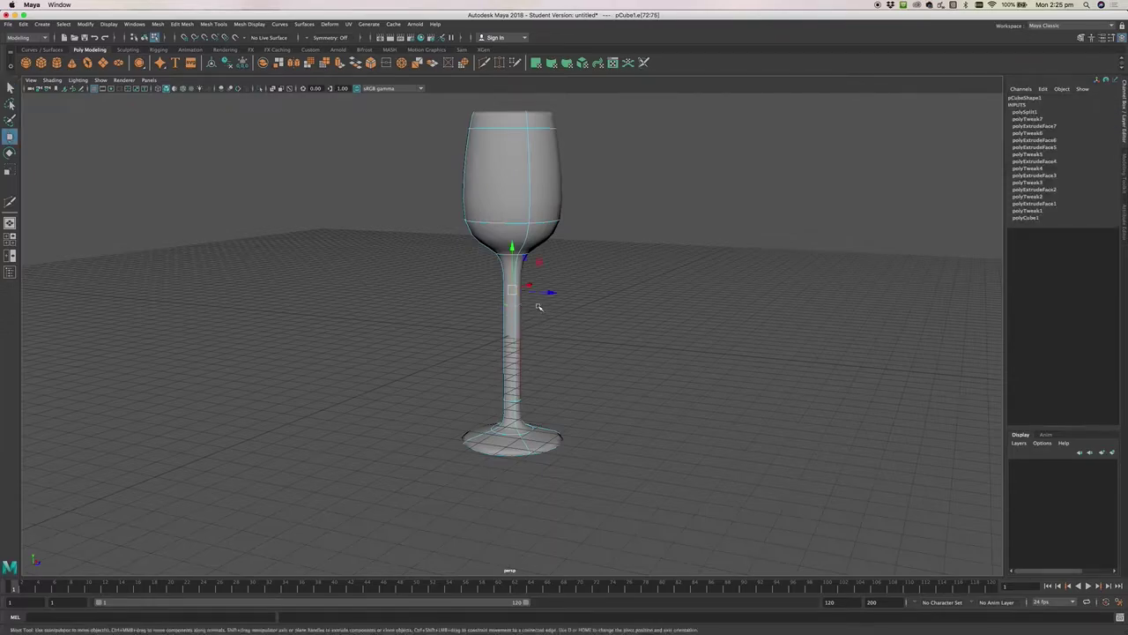
mouse_move(514, 250)
mouse_down()
mouse_move(512, 225)
mouse_move(511, 312)
mouse_move(509, 238)
mouse_up()
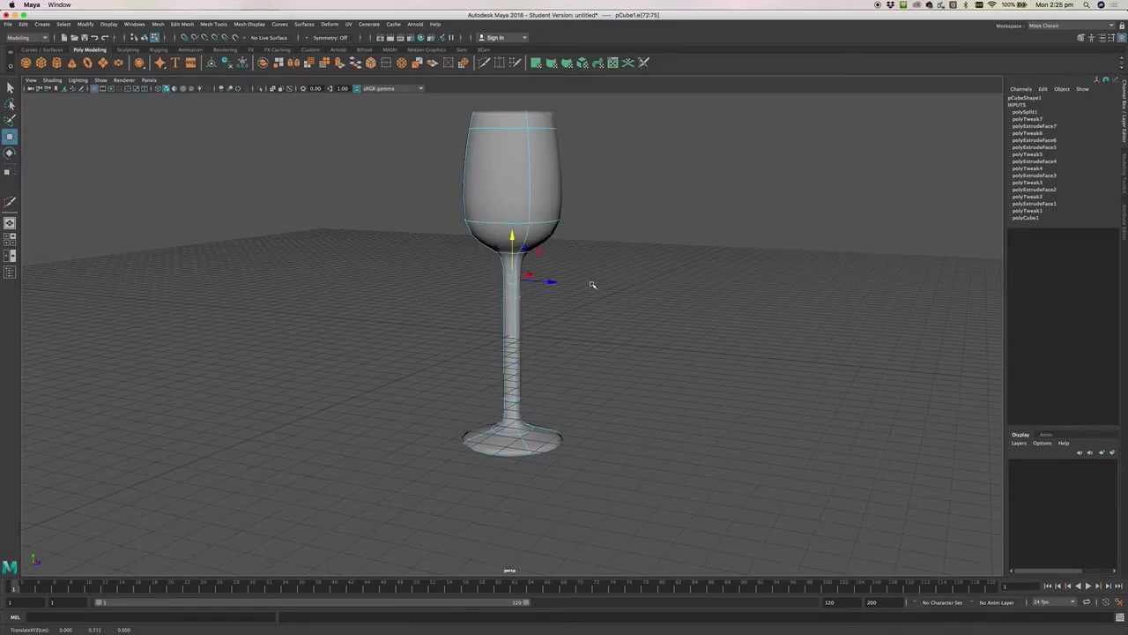
Try moving the bowl and upper stem vertically along Y using an edge selection.
alt+drag(612, 312, 639, 312)
drag(428, 104, 640, 298)
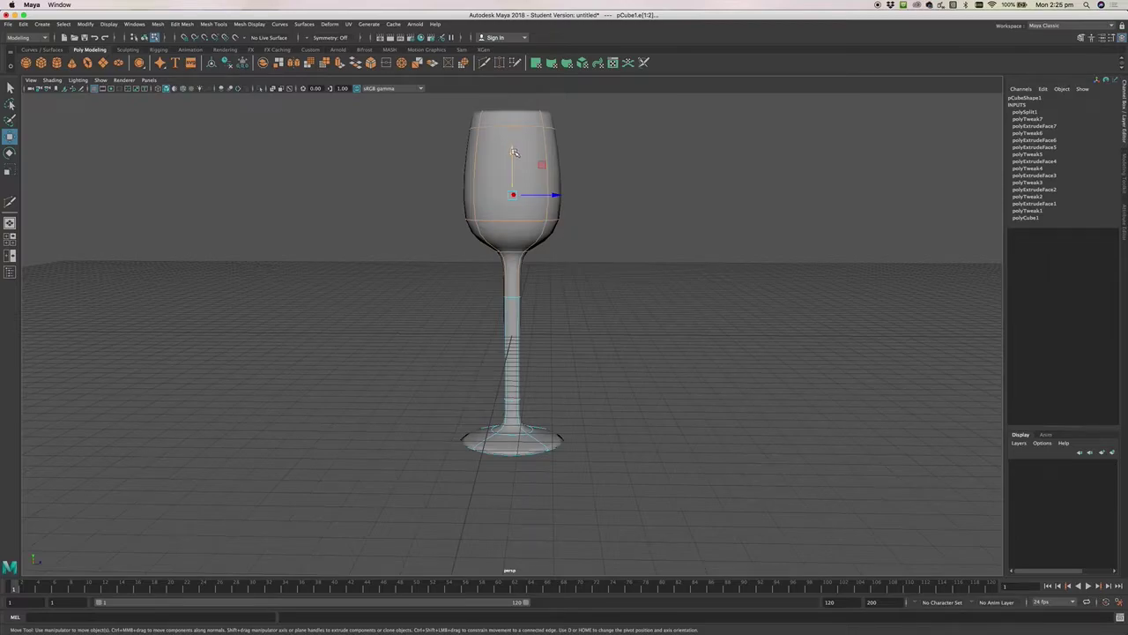
drag(448, 102, 588, 316)
mouse_move(512, 225)
mouse_down()
mouse_move(511, 259)
mouse_move(521, 223)
mouse_up()
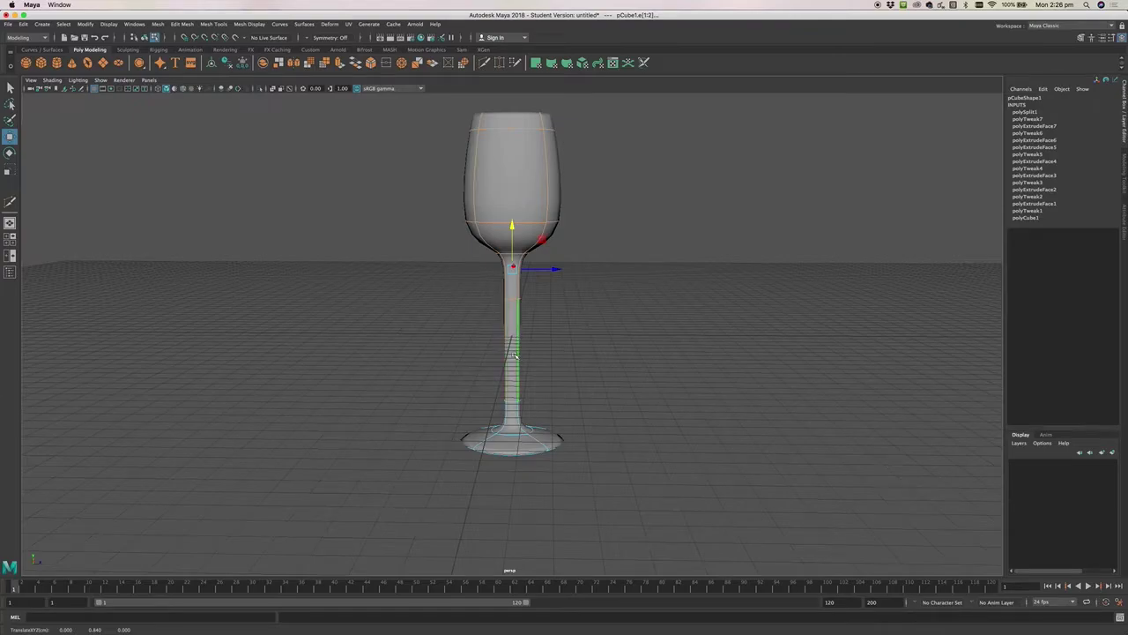
Select all vertices of the bowl and upper stem loop and move them down along Y to shorten the stem.
right_click(658, 309)
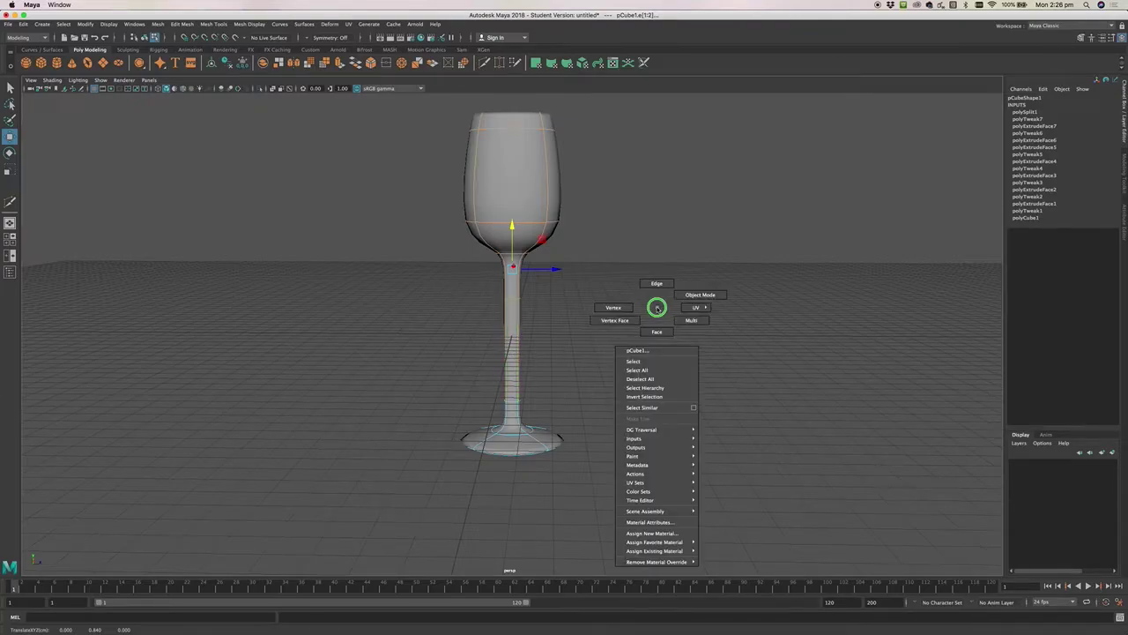
click(620, 309)
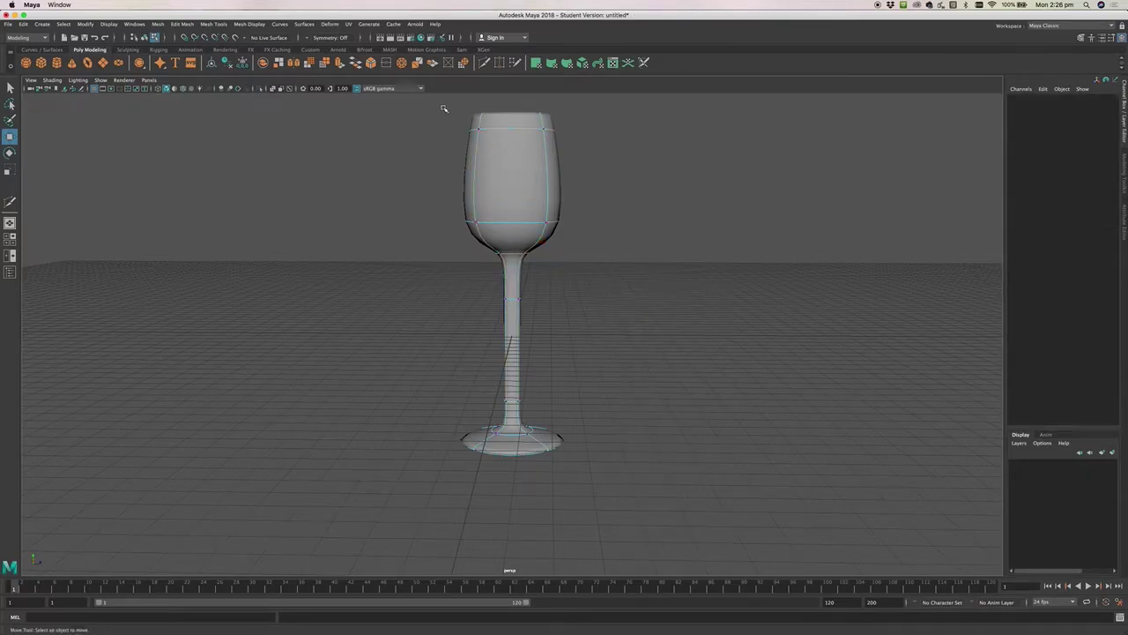
click(476, 130)
click(545, 130)
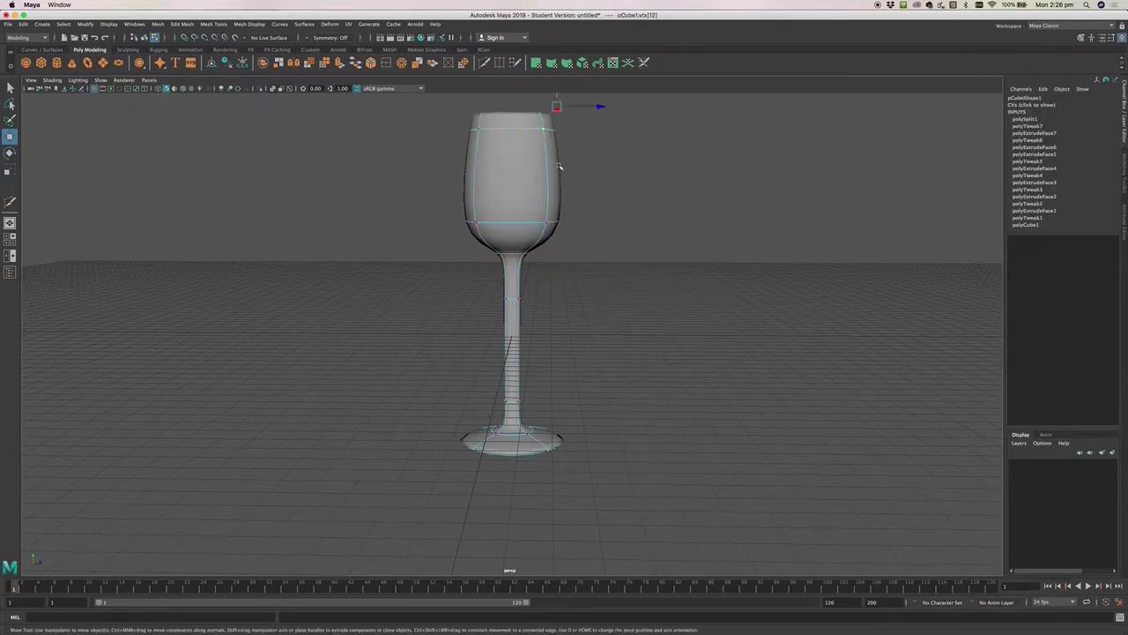
click(606, 171)
drag(432, 104, 616, 313)
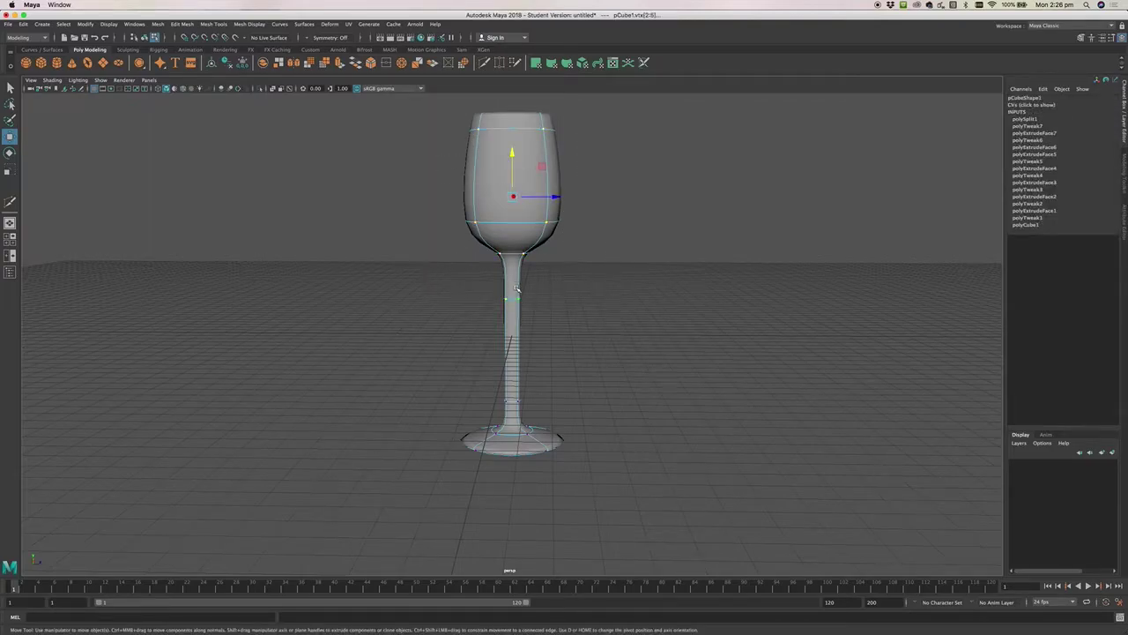
drag(511, 155, 516, 241)
alt+drag(648, 323, 614, 319)
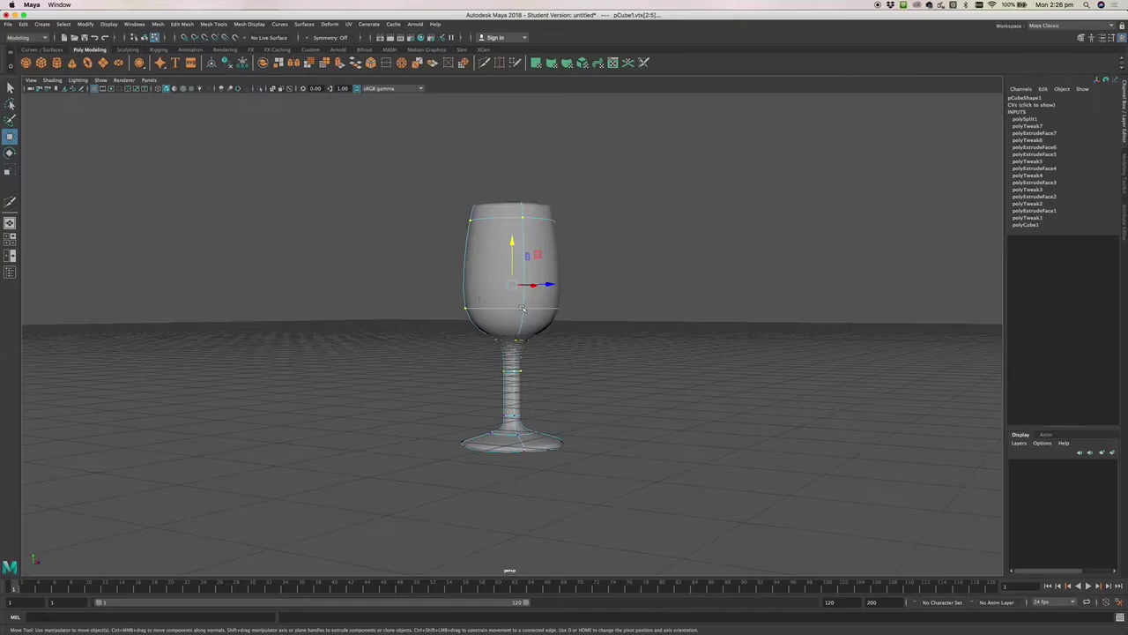
Switch to edge selection and select the outer edge loop around the lower bowl.
right_drag(675, 292, 670, 262)
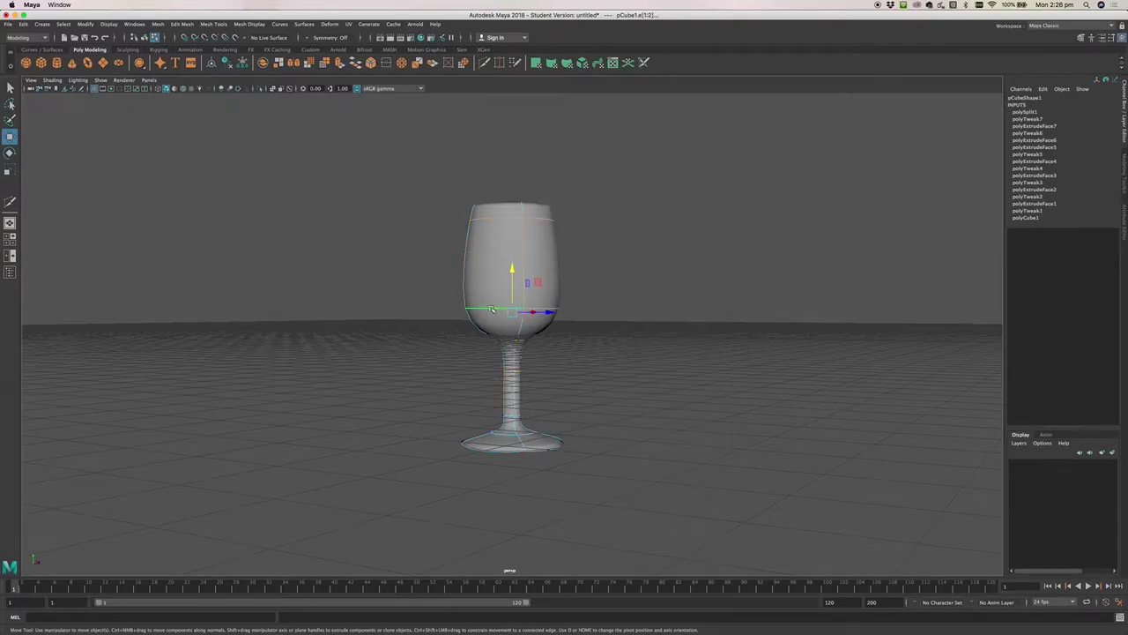
click(674, 305)
click(504, 309)
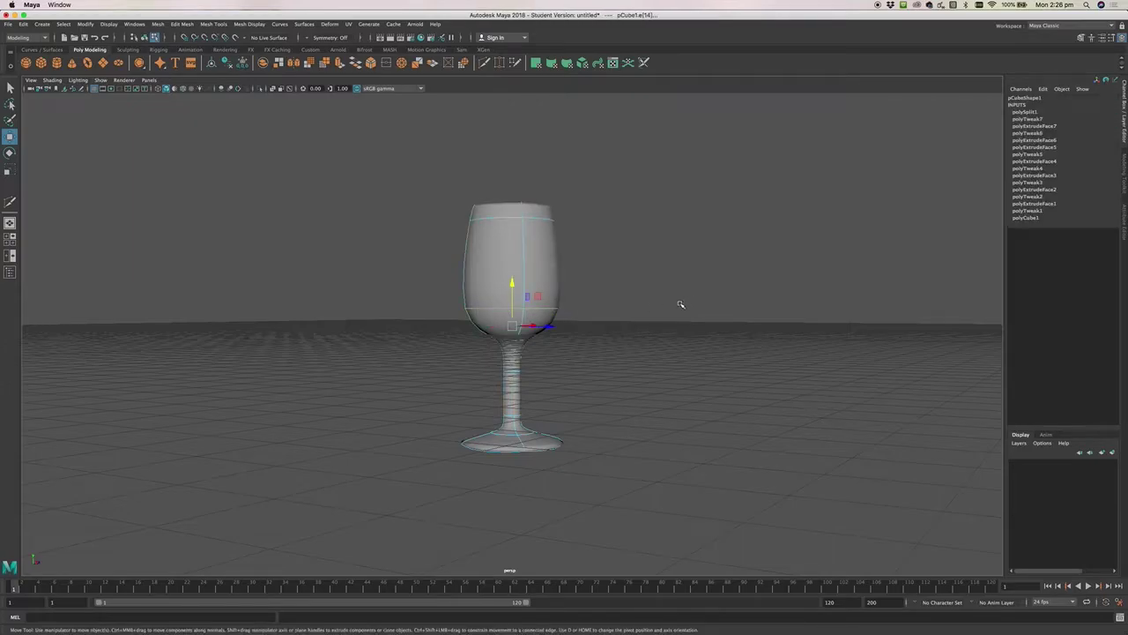
Try scaling the lower outer bowl loop outward in X and Z, and undo the scaling.
mouse_move(602, 325)
alt+mouse_down()
mouse_move(553, 344)
mouse_move(646, 321)
mouse_move(609, 328)
alt+mouse_up()
key(r)
alt+drag(643, 350, 611, 367)
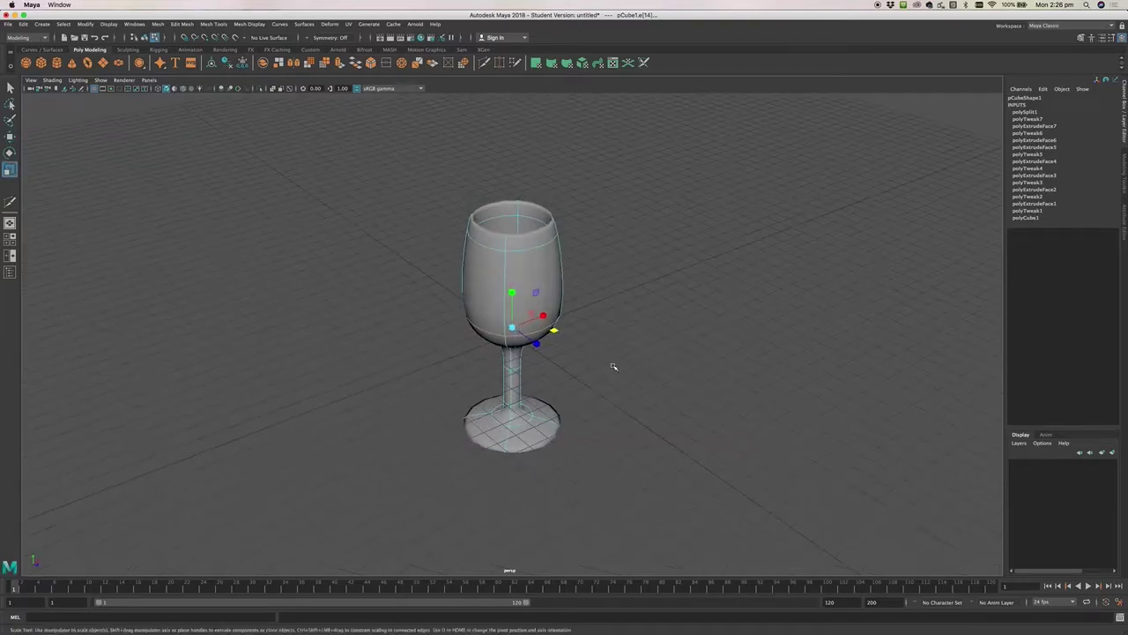
drag(555, 333, 568, 338)
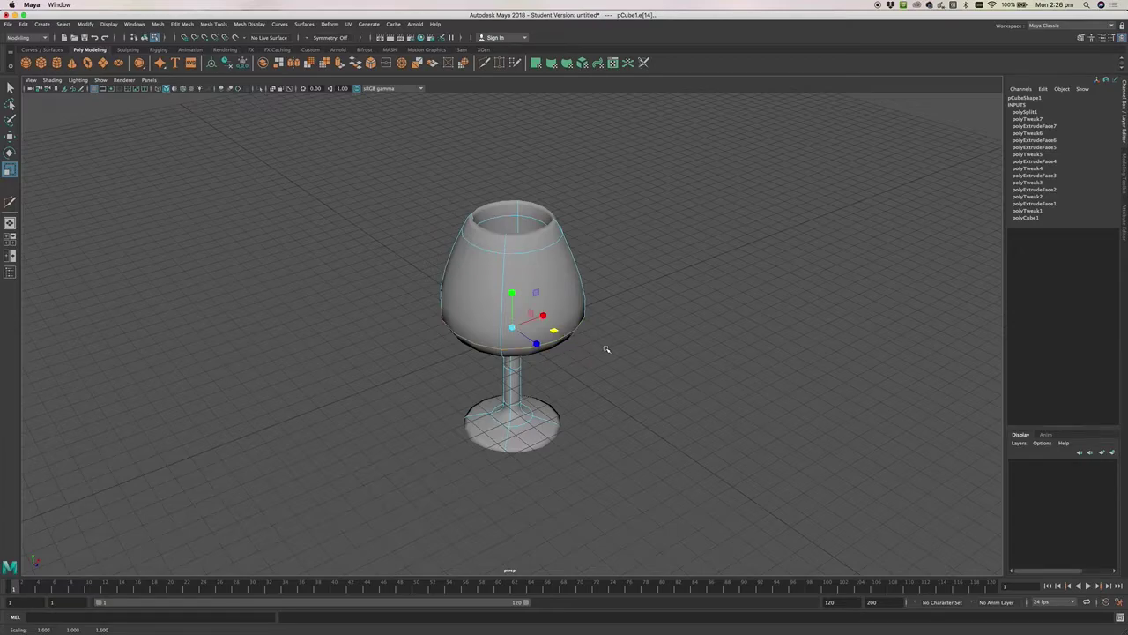
key(ctrl+z)
Show the glass in wireframe, try widening the lower outer bowl loop again, and undo the scaling.
alt+drag(620, 342, 607, 370)
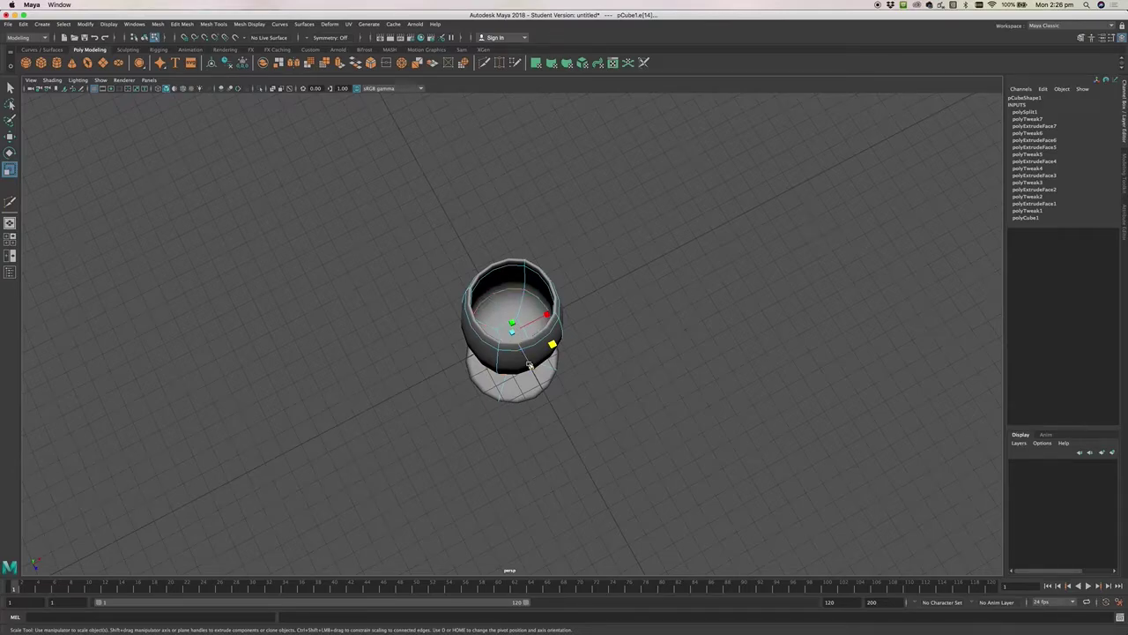
mouse_move(611, 397)
alt+mouse_down()
mouse_move(630, 368)
mouse_move(616, 378)
alt+mouse_up()
key(4)
drag(554, 328, 577, 335)
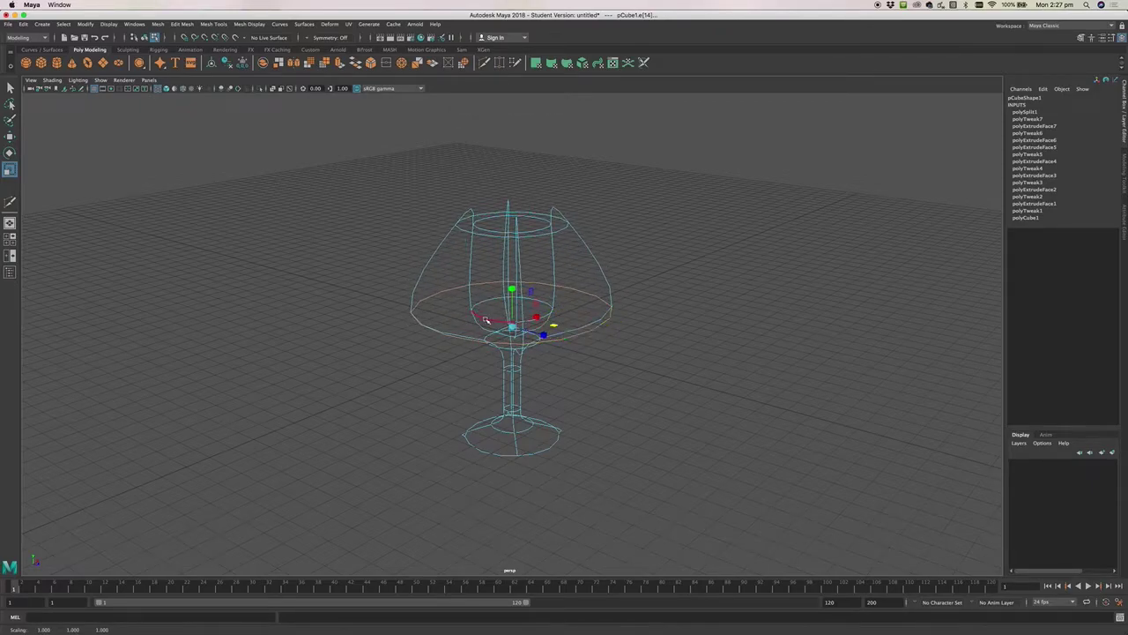
key(ctrl+z)
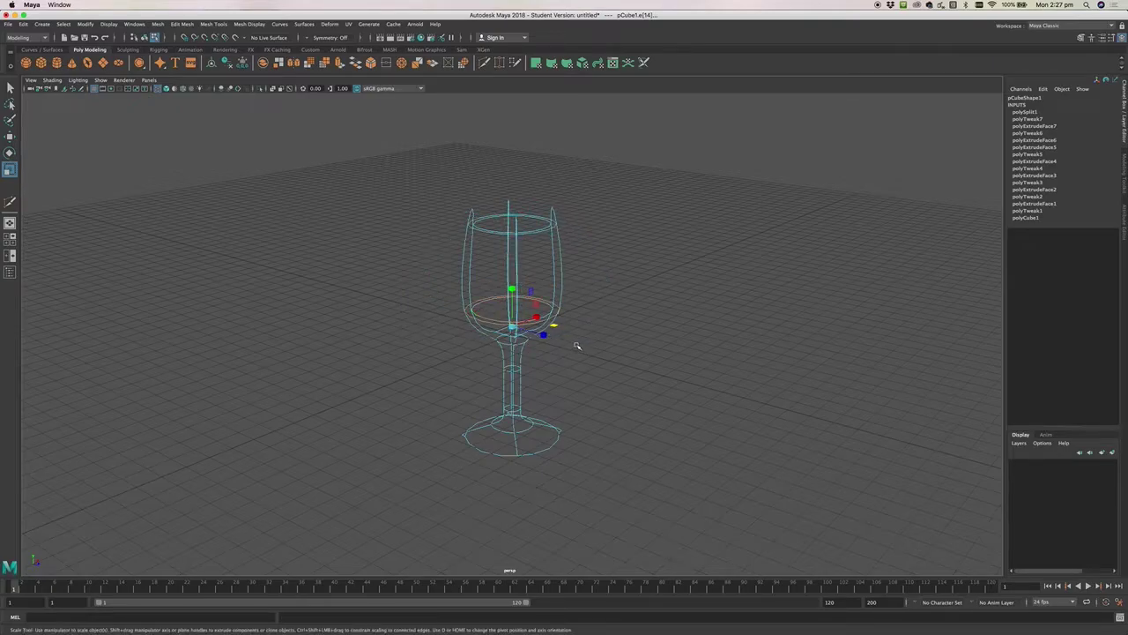
Scale the lower bowl's outer and inner edge loops outward together in X and Z, and return to shaded display.
mouse_move(555, 327)
mouse_down()
mouse_move(571, 332)
mouse_move(549, 325)
mouse_move(562, 328)
mouse_up()
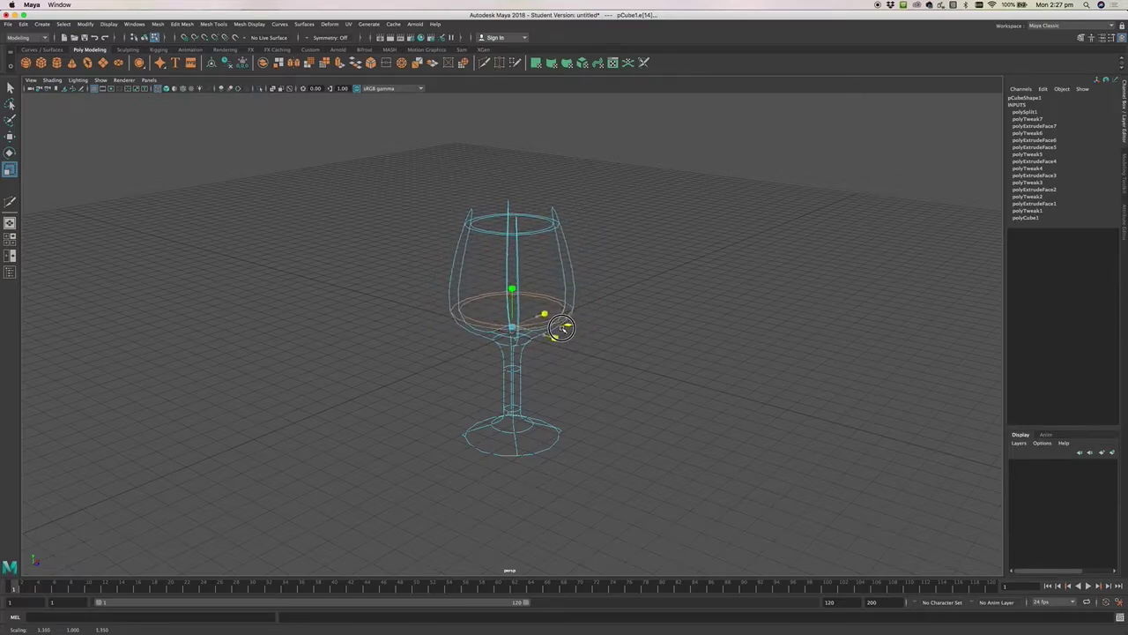
key(5)
mouse_move(626, 350)
alt+mouse_down()
mouse_move(604, 330)
mouse_move(597, 339)
alt+mouse_up()
click(626, 344)
mouse_move(688, 292)
alt+mouse_down()
mouse_move(647, 323)
mouse_move(756, 288)
mouse_move(712, 316)
alt+mouse_up()
alt+drag(733, 307, 750, 297)
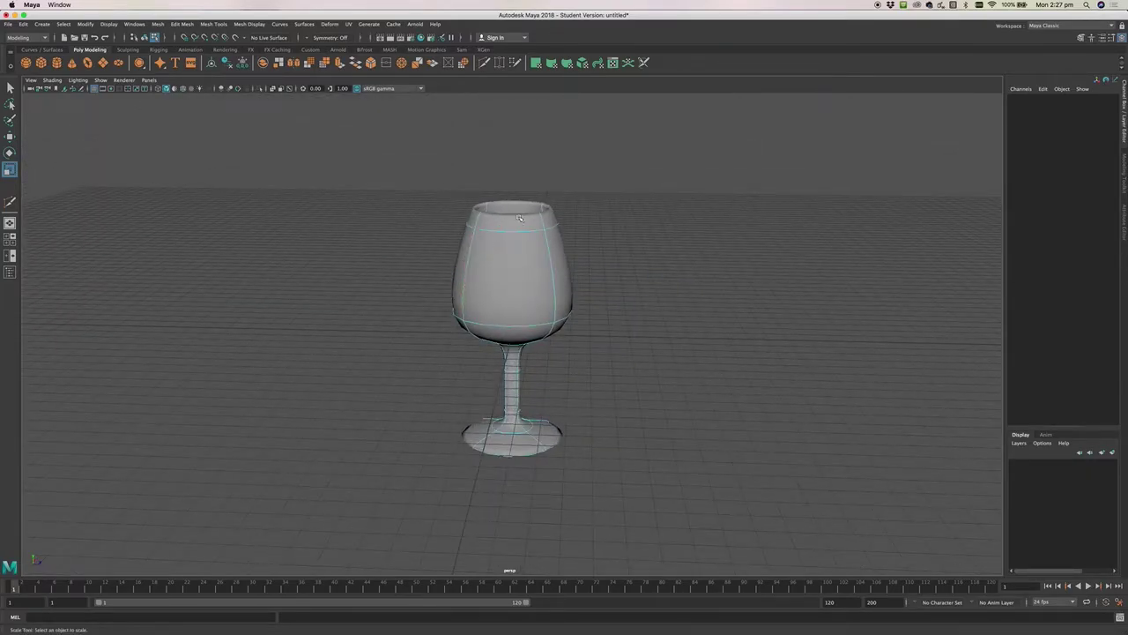
Insert an edge loop around the middle of the outer bowl with Multi-Cut and select that loop.
click(485, 65)
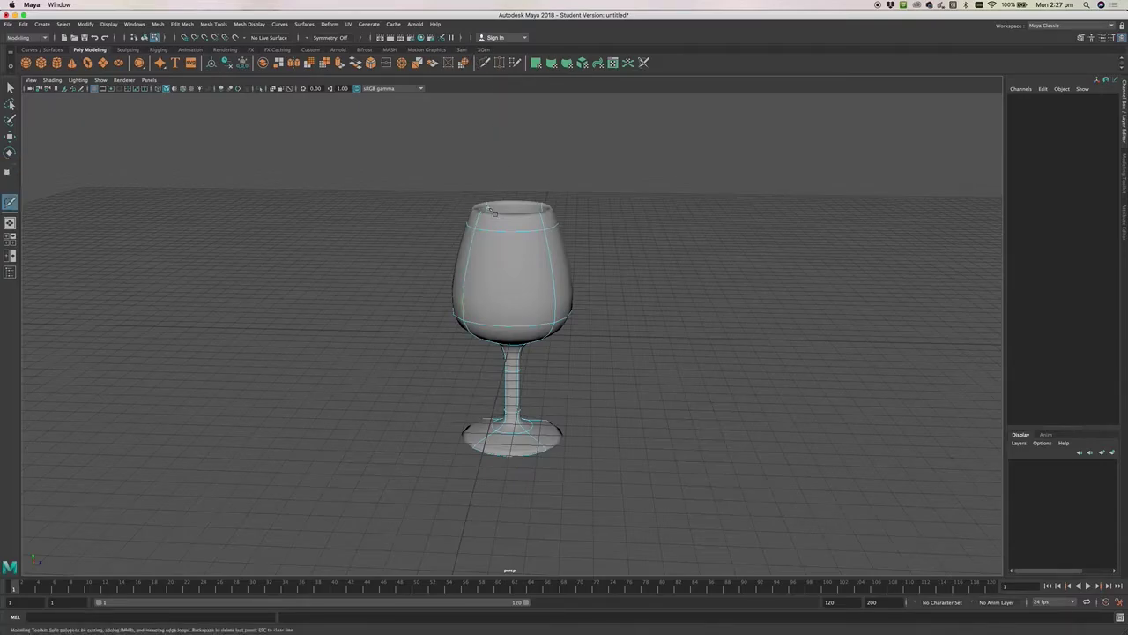
click(460, 241)
key(Return)
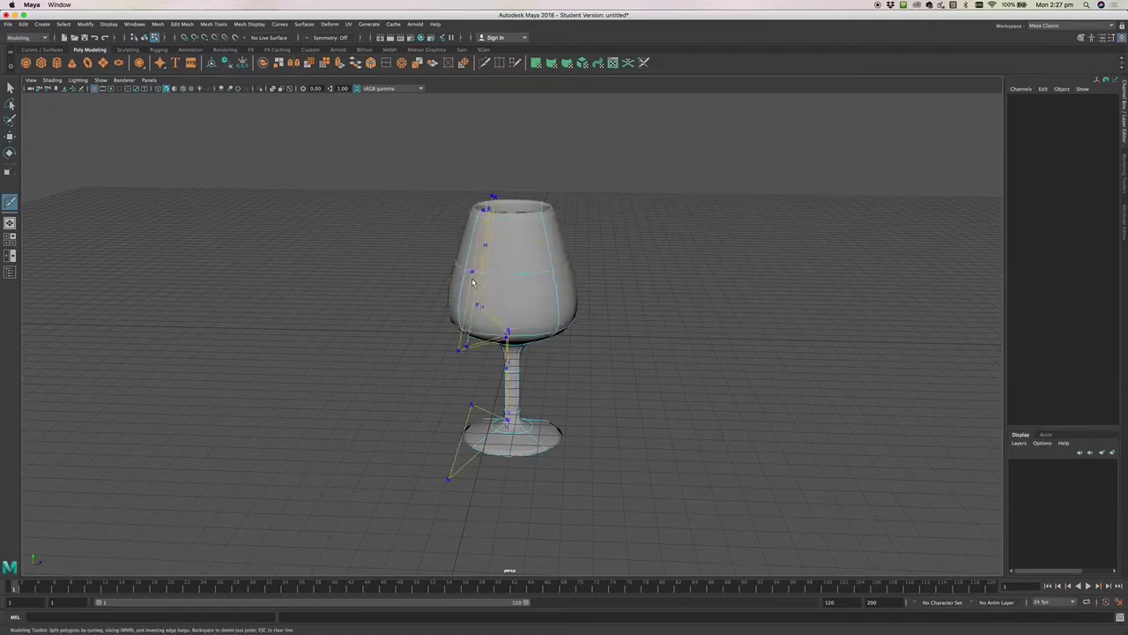
key(q)
double_click(499, 273)
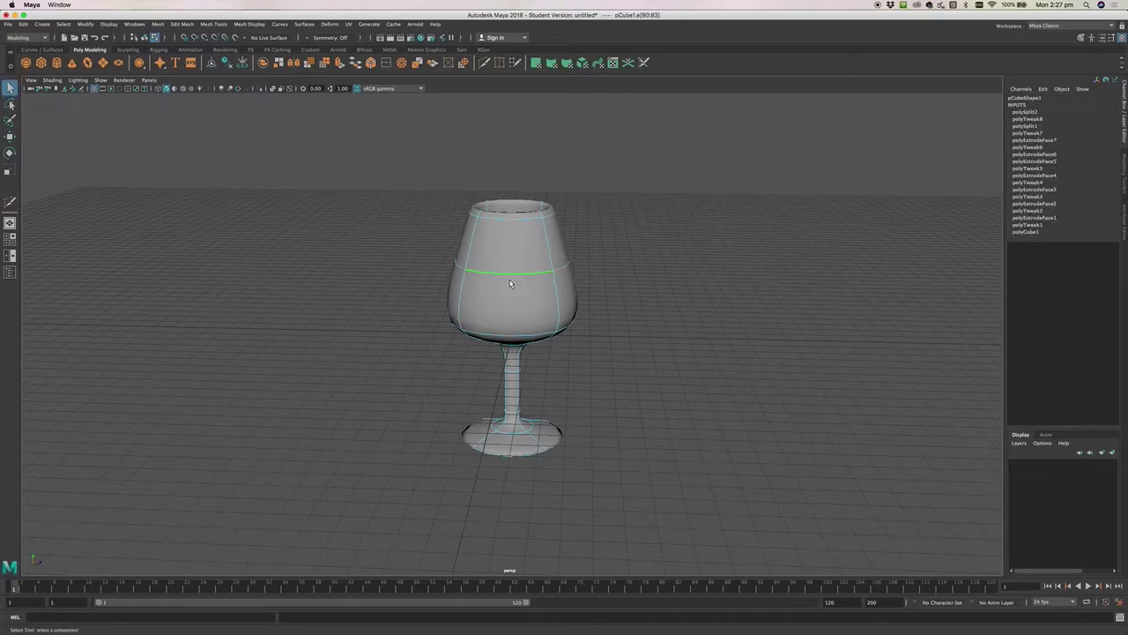
alt+drag(577, 285, 528, 277)
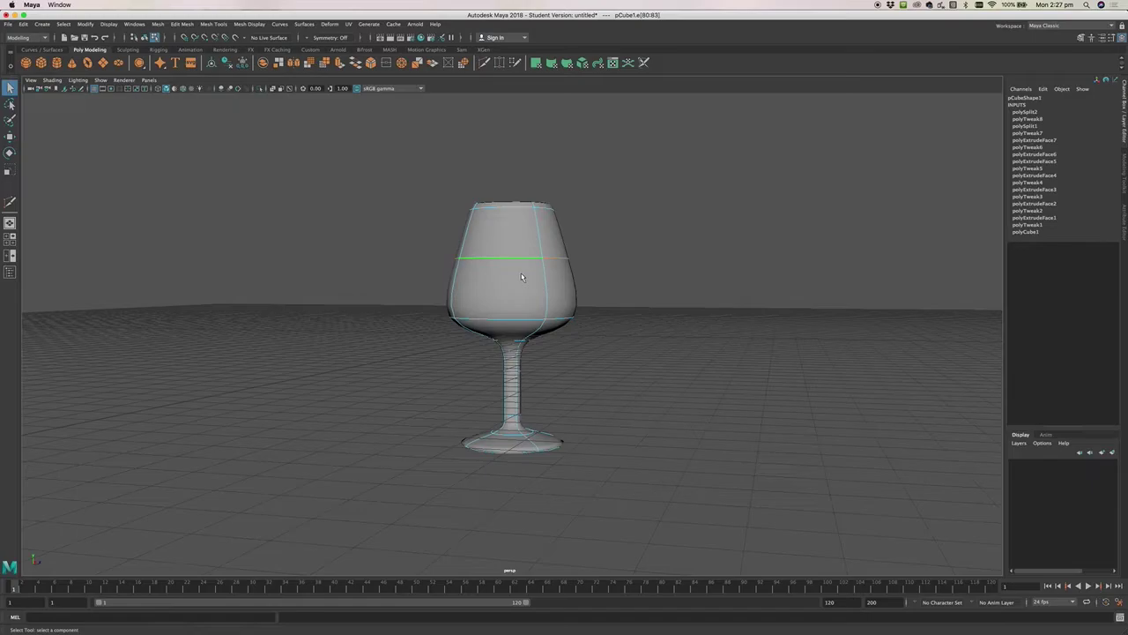
Try scaling the middle bowl loop inward in X and Z, and undo the scaling.
key(r)
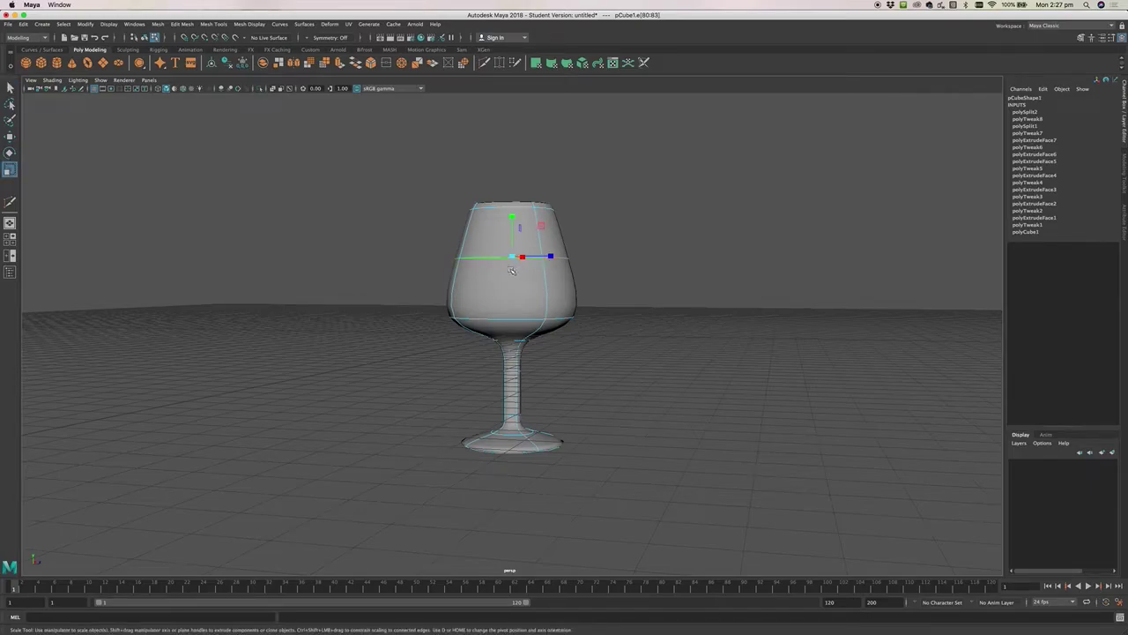
alt+drag(625, 305, 621, 321)
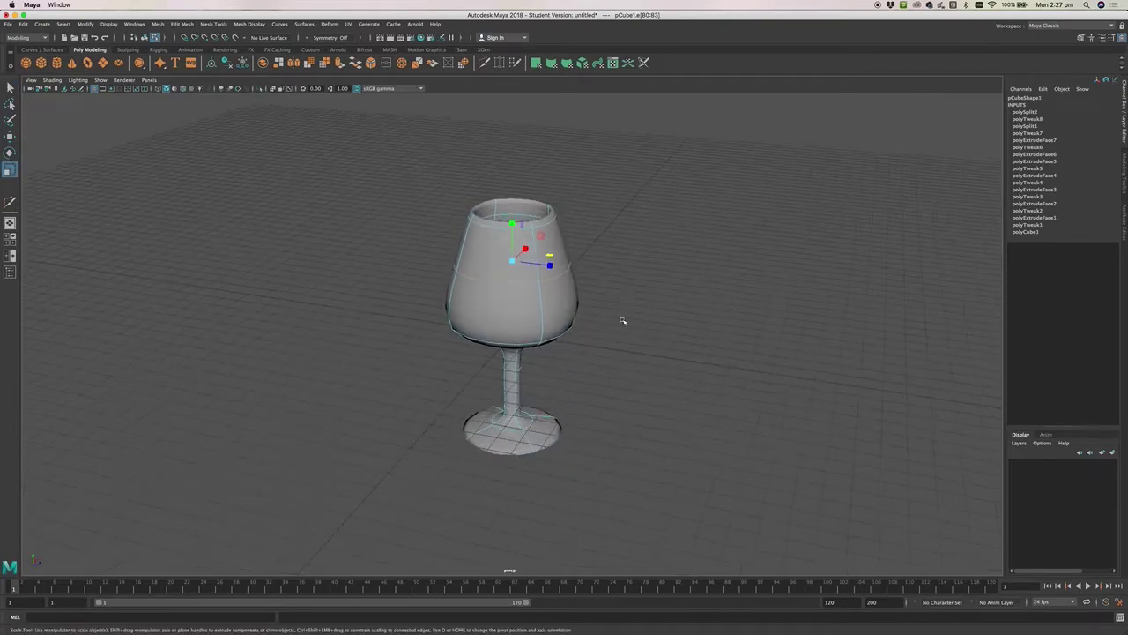
mouse_move(550, 258)
mouse_down()
mouse_move(526, 253)
mouse_move(544, 260)
mouse_up()
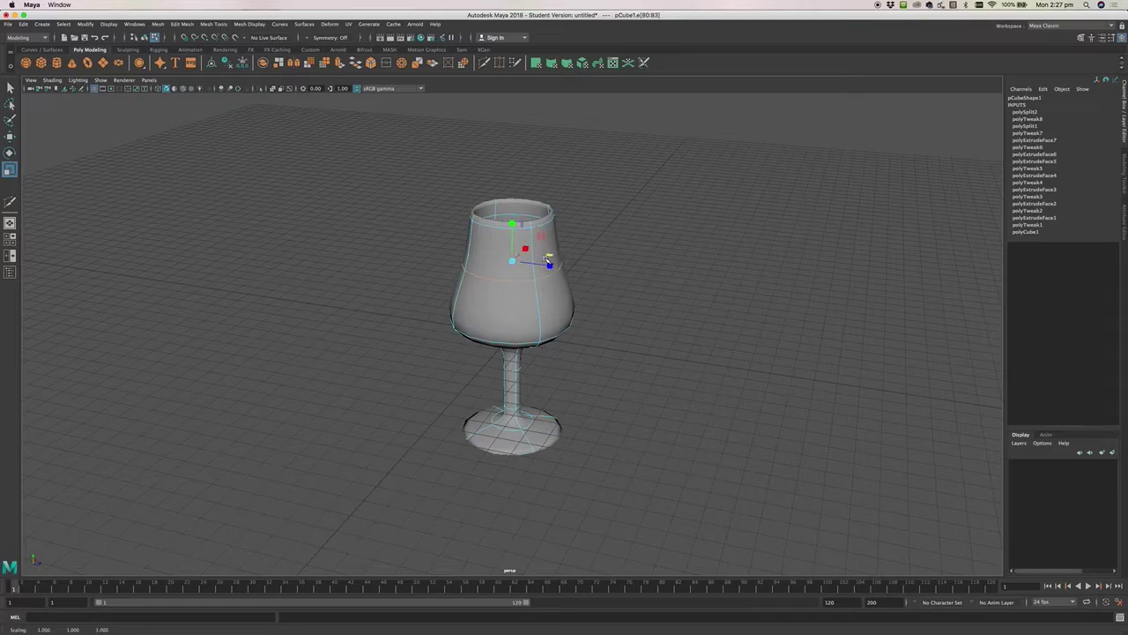
key(ctrl+z)
click(612, 274)
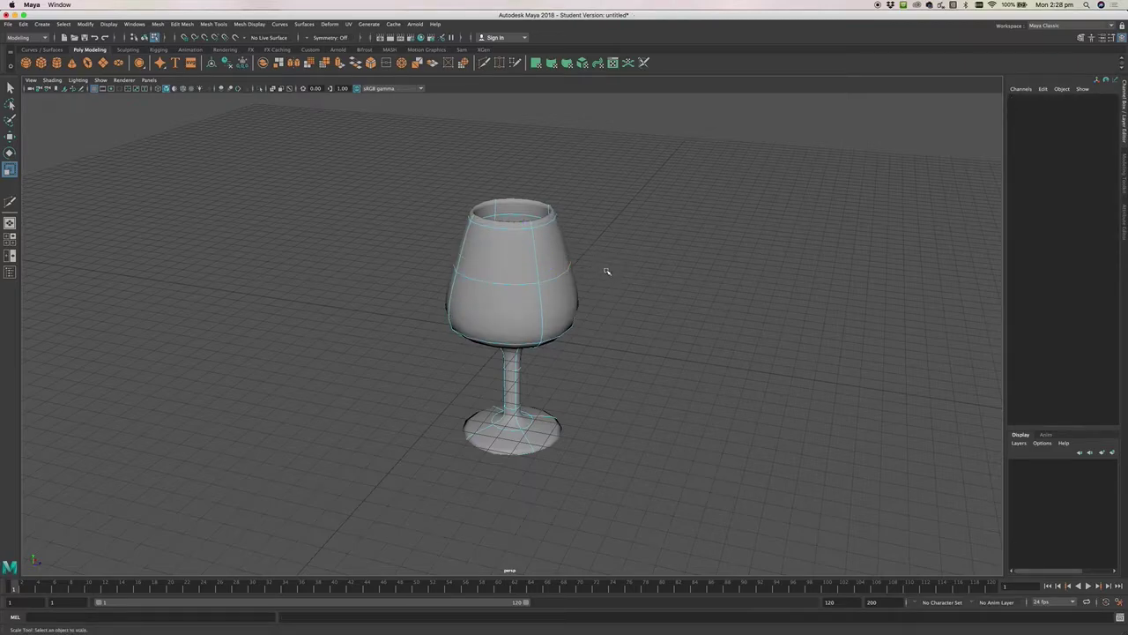
Undo the edge loop inserted around the middle of the outer bowl.
alt+drag(609, 274, 605, 312)
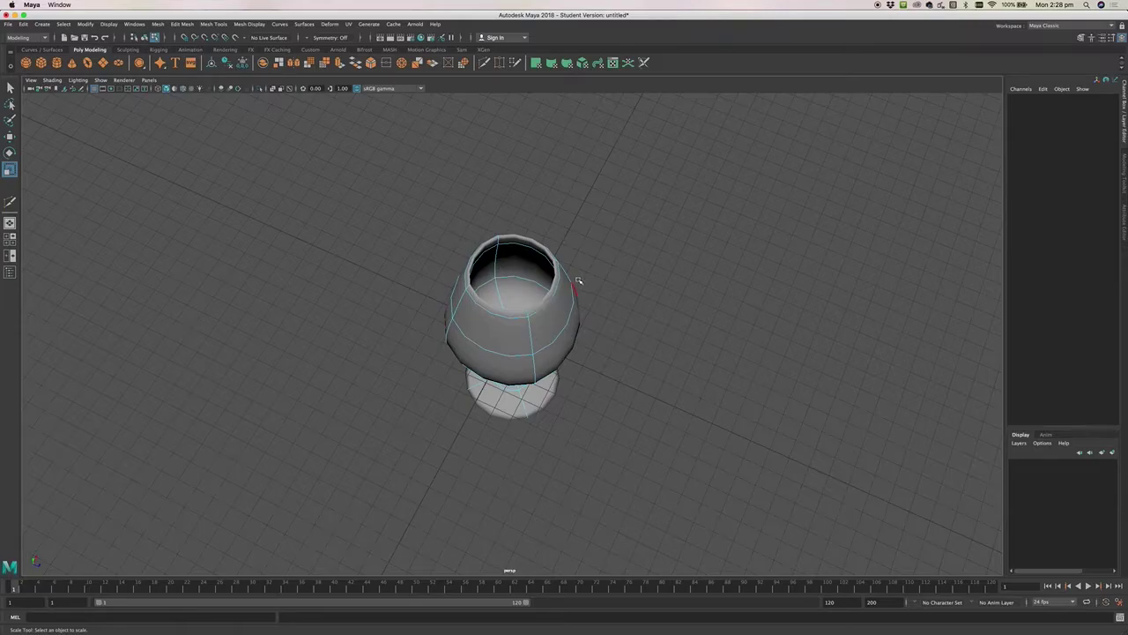
key(ctrl+z)
key(ctrl+z)
key(ctrl+z)
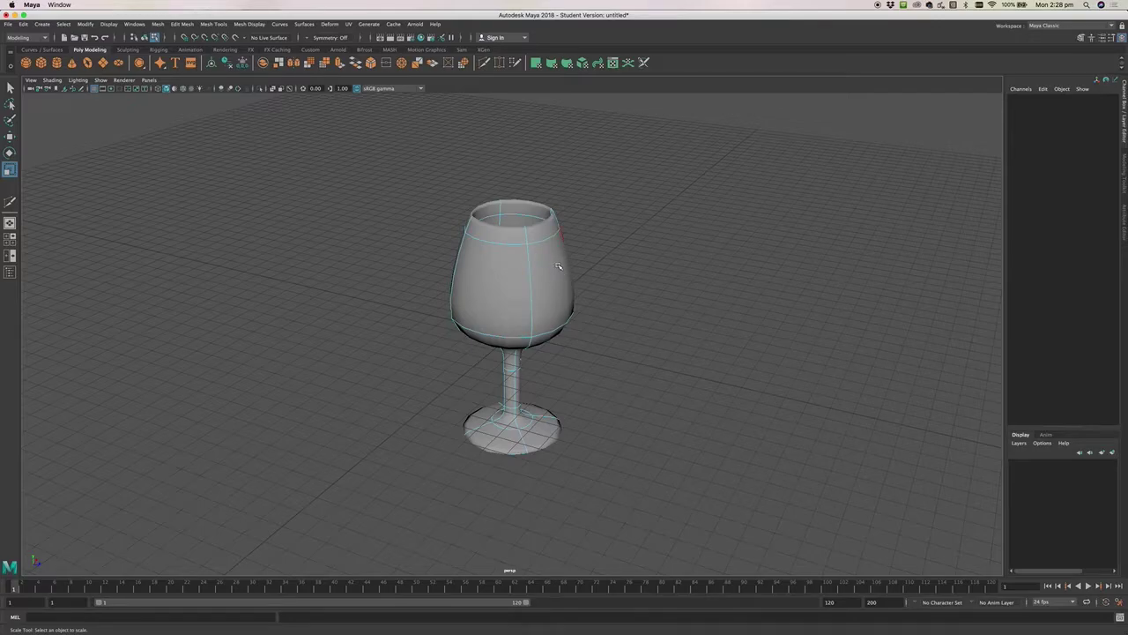
Show the side view in wireframe and use Multi-Cut to add an edge loop around the middle of the outer bowl.
key(space)
key(space)
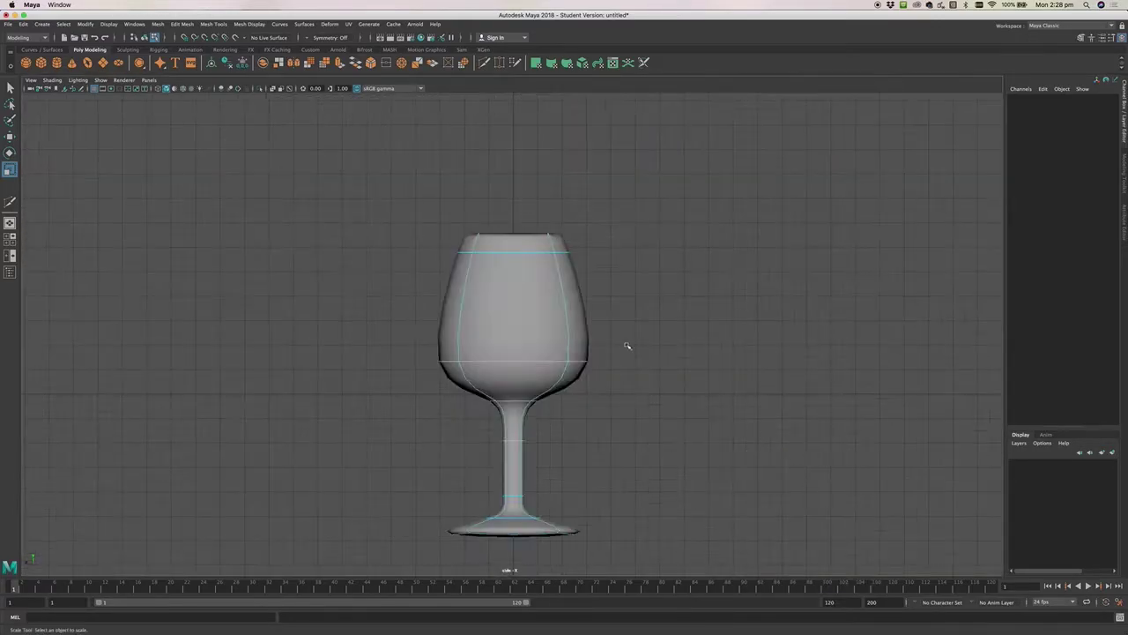
key(4)
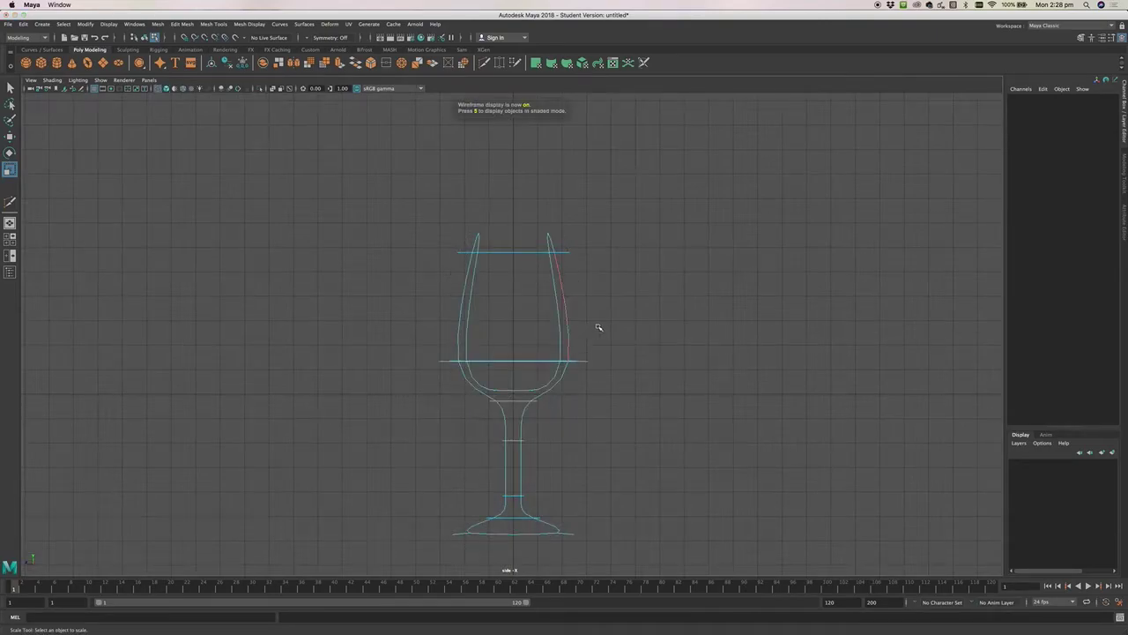
key(y)
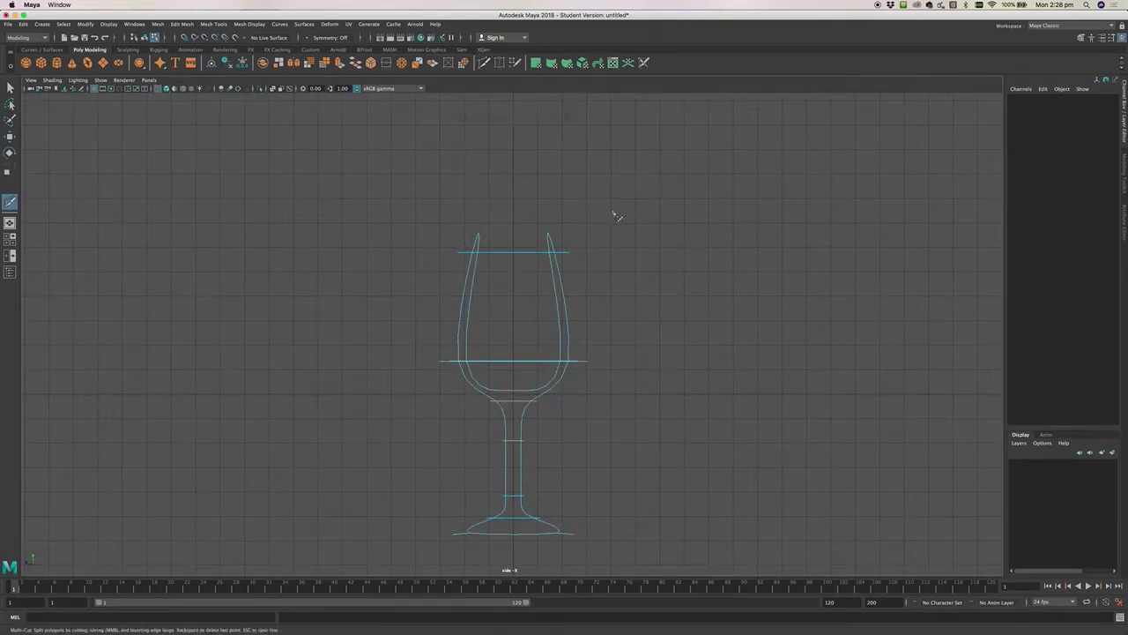
drag(591, 310, 433, 310)
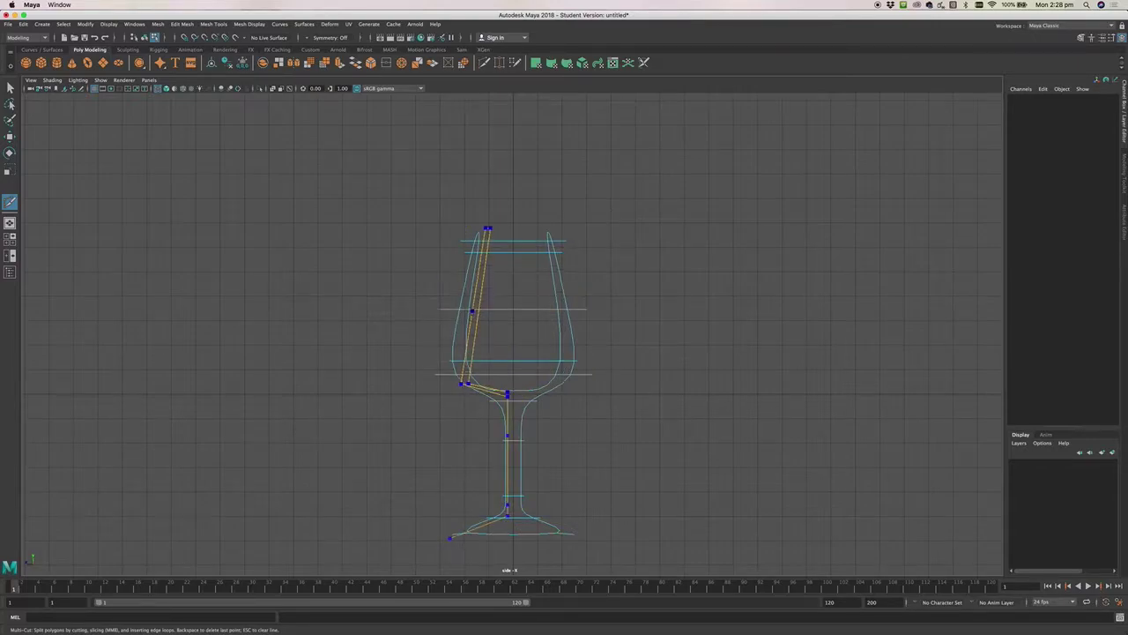
Try cutting across the bowl's inner wall near the height of the new outer loop.
drag(584, 287, 441, 287)
key(Escape)
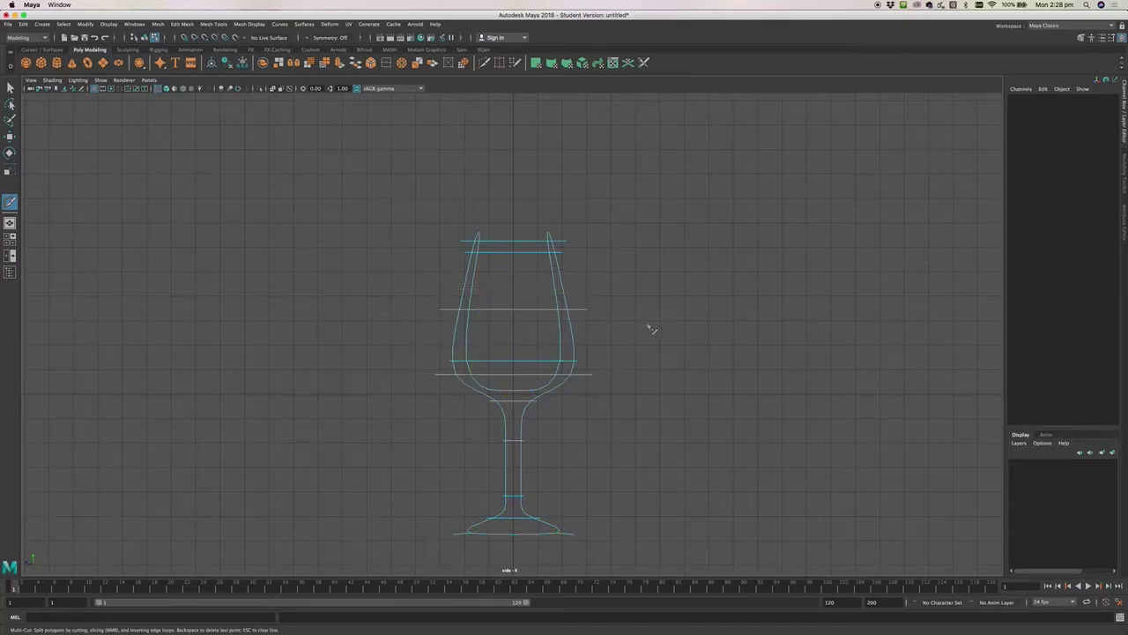
click(434, 311)
drag(470, 332, 590, 317)
Return to the perspective view and insert an edge loop around the bowl's inner wall with Multi-Cut.
key(ctrl)
key(space)
key(space)
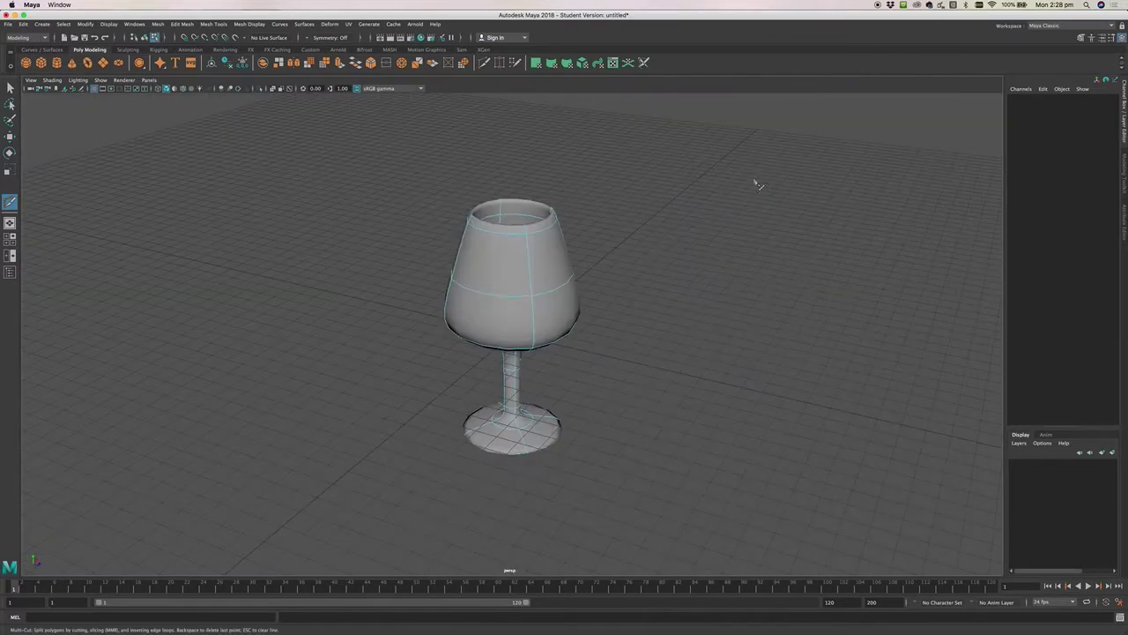
alt+drag(588, 300, 607, 325)
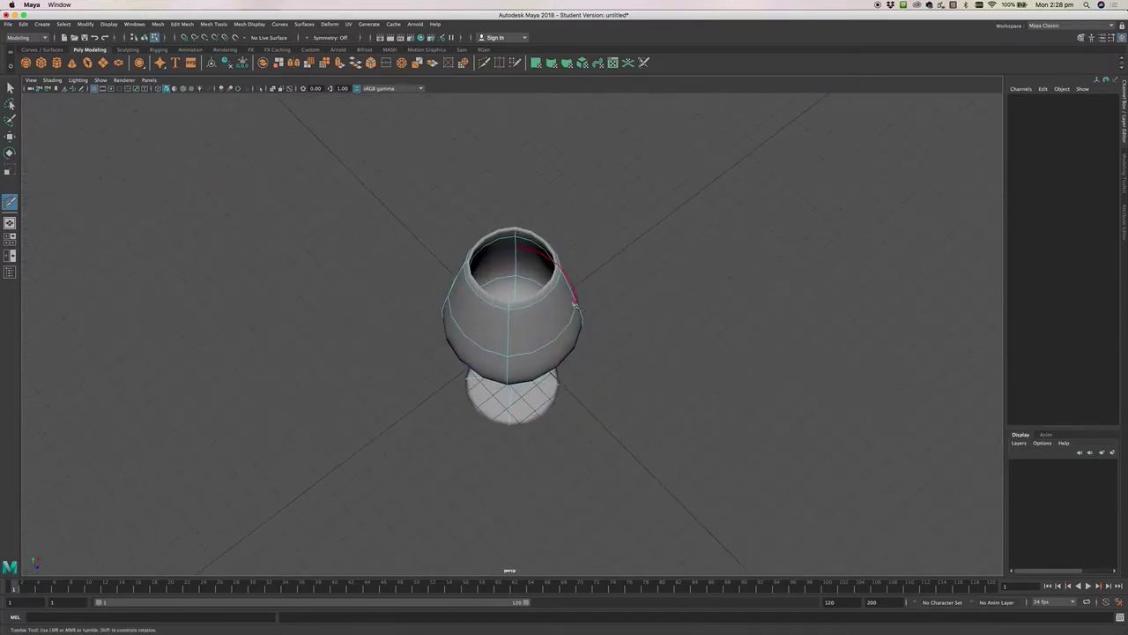
click(518, 251)
key(Return)
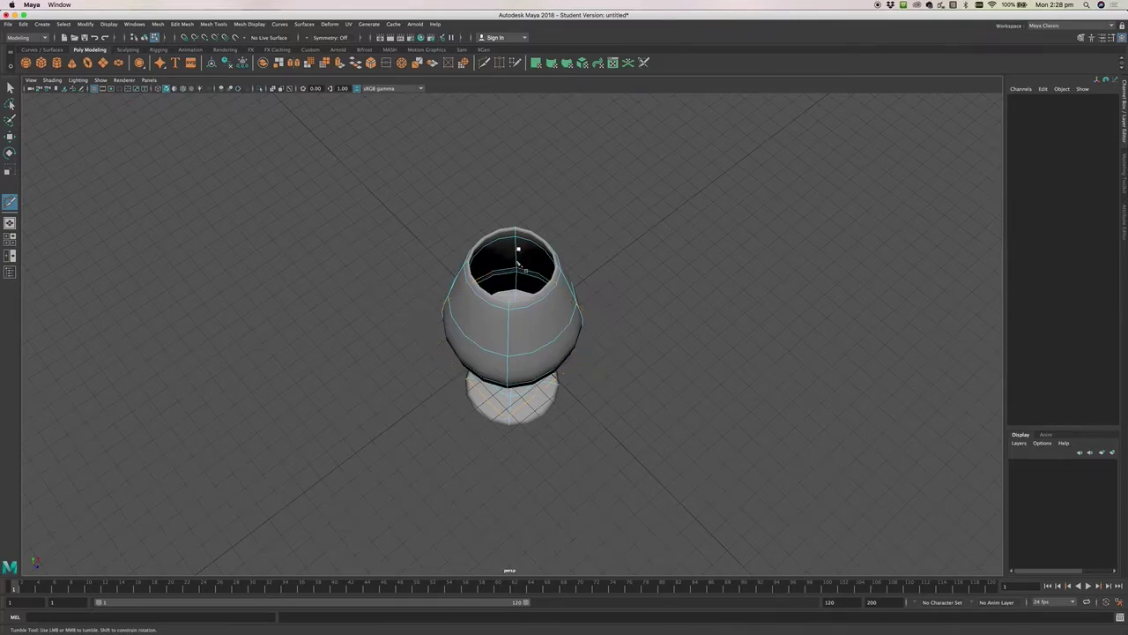
Show the glass in wireframe, switch to the side view, and leave Multi-Cut for edge selection.
alt+drag(574, 328, 531, 319)
mouse_move(672, 331)
alt+mouse_down()
mouse_move(660, 335)
mouse_move(664, 347)
alt+mouse_up()
key(4)
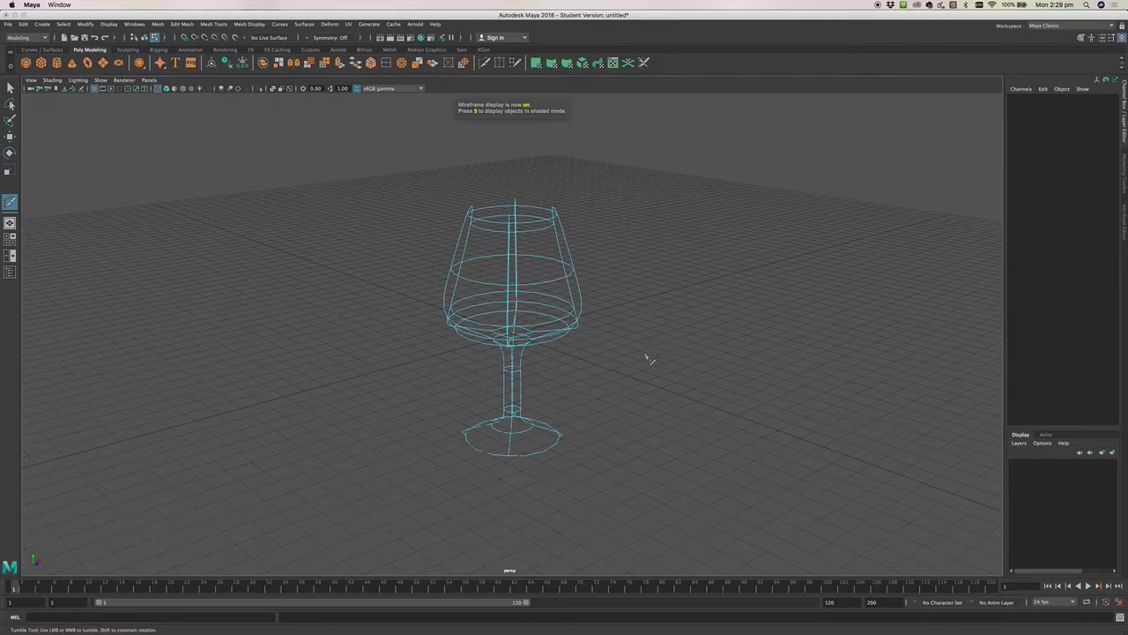
alt+drag(649, 353, 652, 352)
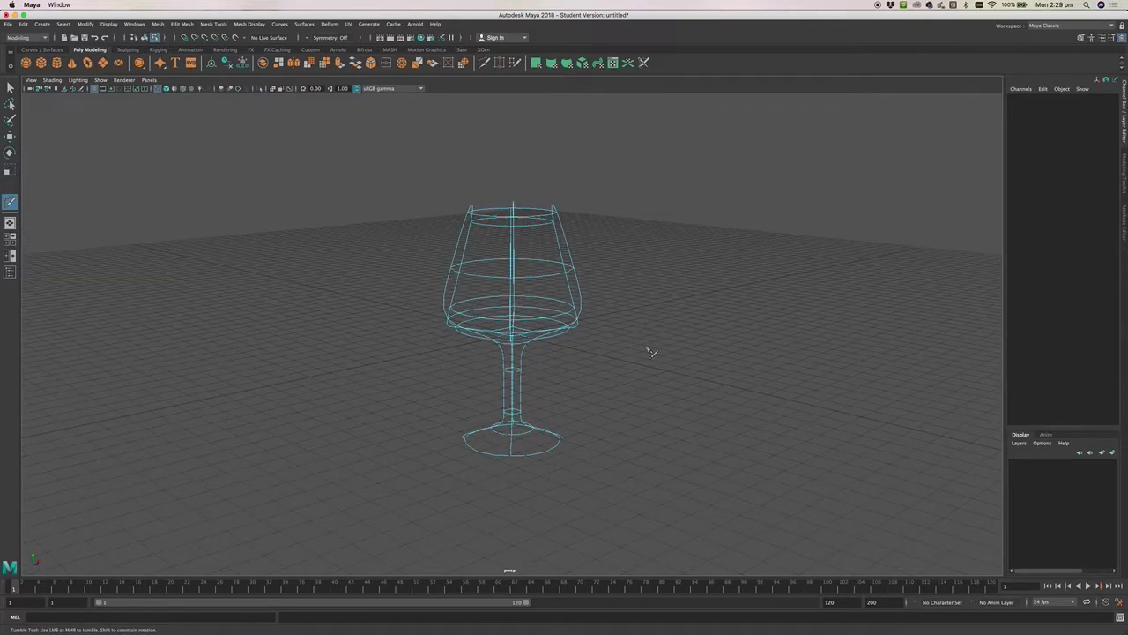
key(space)
key(space)
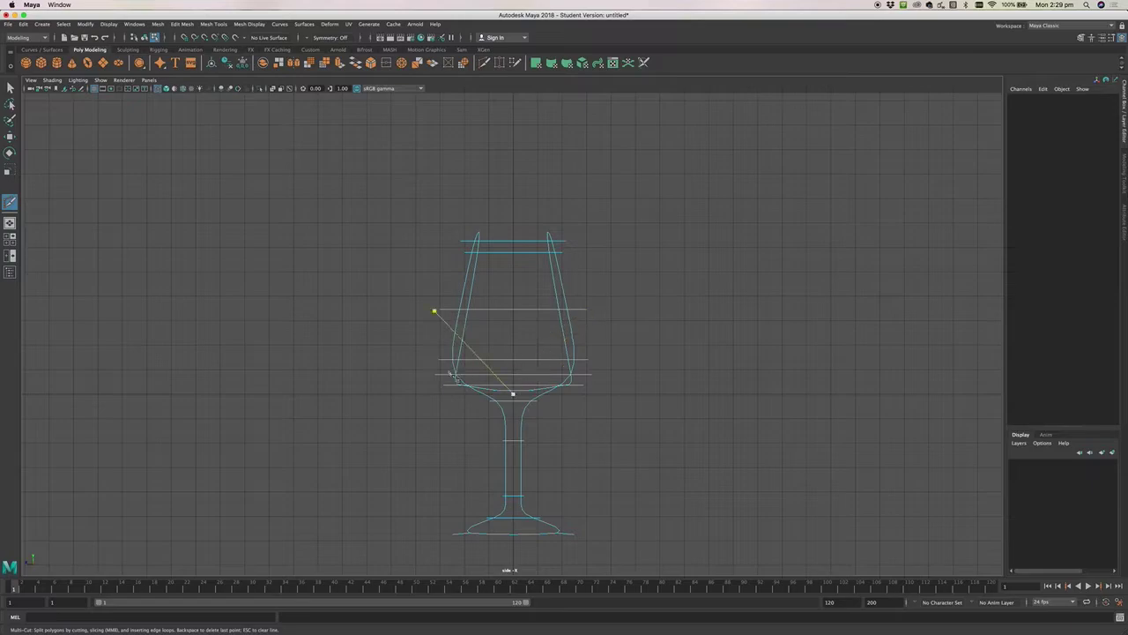
mouse_move(394, 327)
right_down()
mouse_move(524, 121)
mouse_move(395, 305)
right_up()
click(434, 311)
key(q)
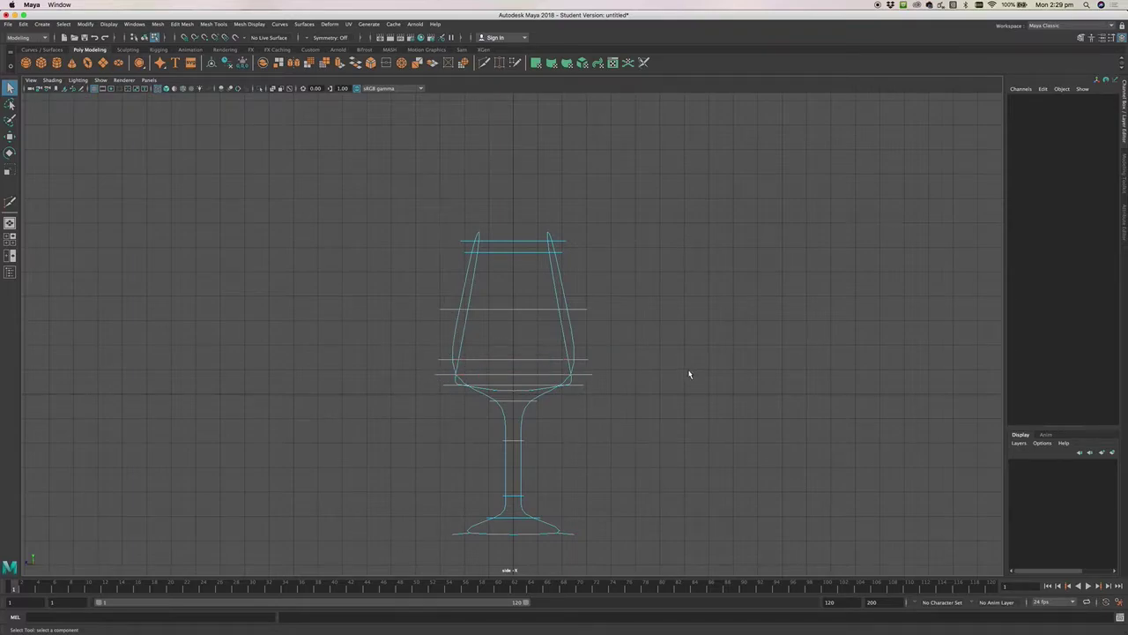
Select the new inner-wall edge loop and move it up to just below the outer bowl's middle loop.
click(451, 387)
double_click(450, 387)
key(w)
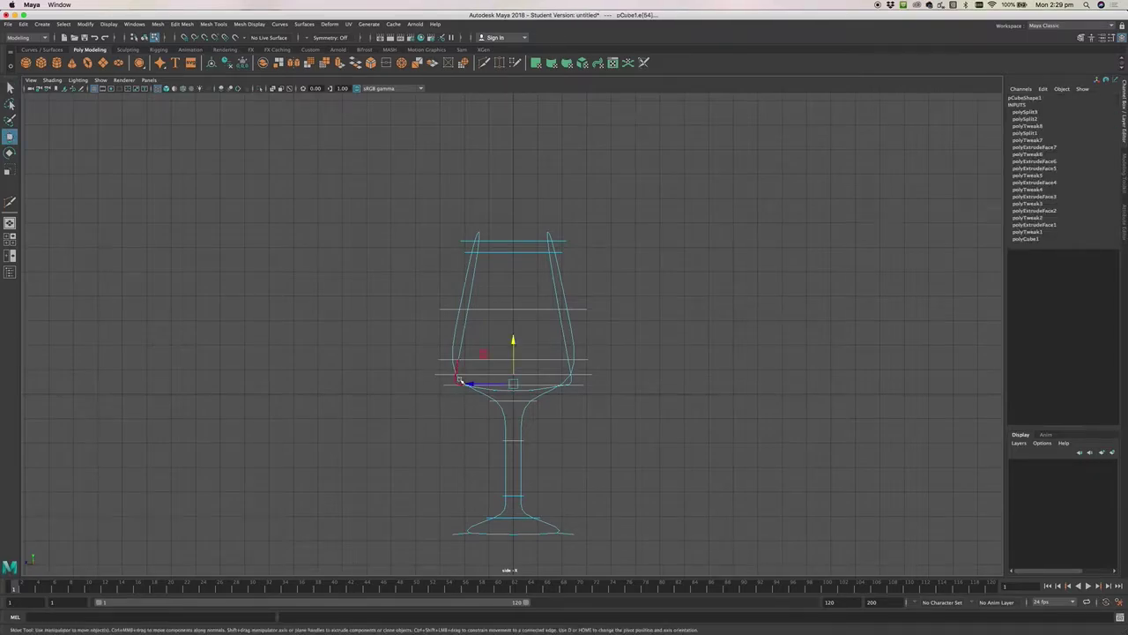
mouse_move(512, 336)
mouse_down()
mouse_move(518, 305)
mouse_move(515, 349)
mouse_up()
double_click(492, 360)
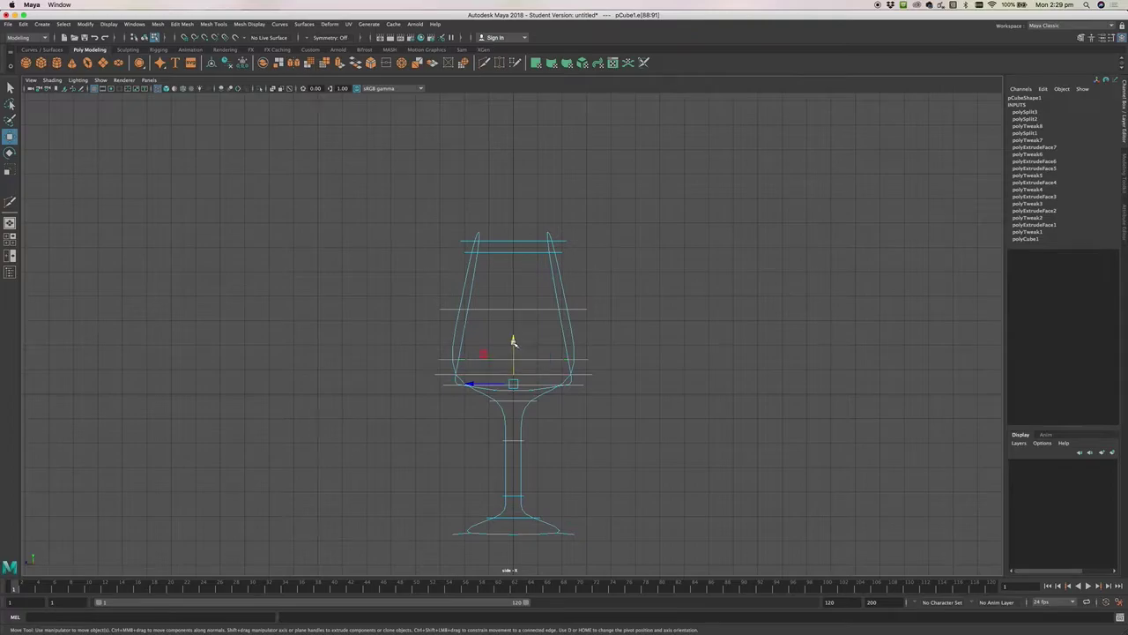
drag(514, 342, 523, 299)
alt+drag(666, 340, 654, 351)
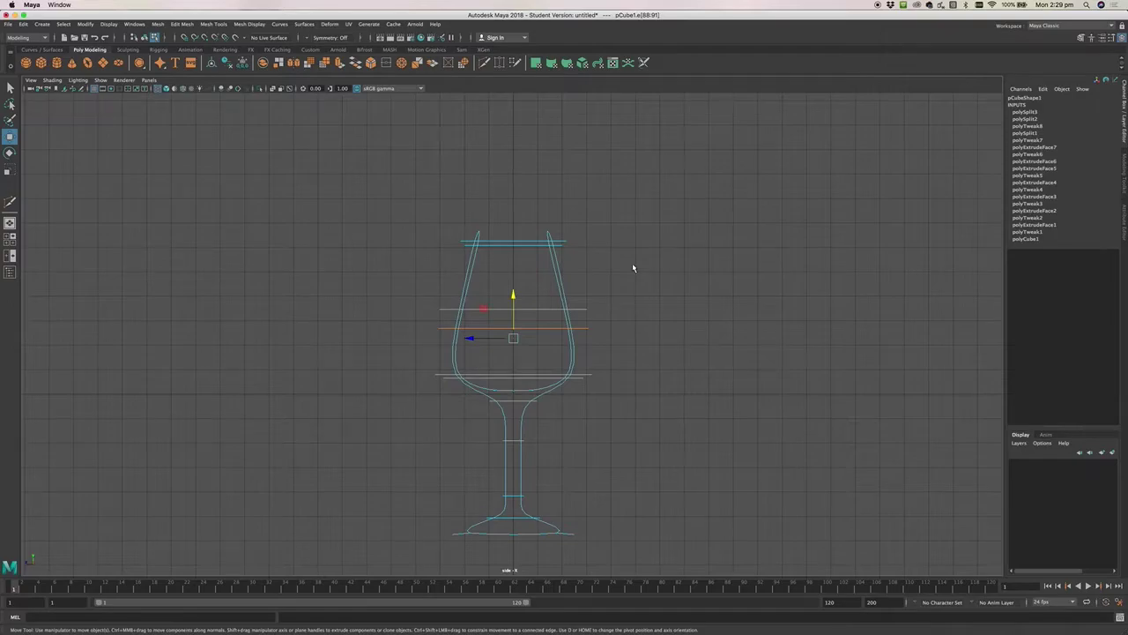
Show all four views and display the glass smoothed and shaded in the perspective view.
key(space)
key(3)
key(4)
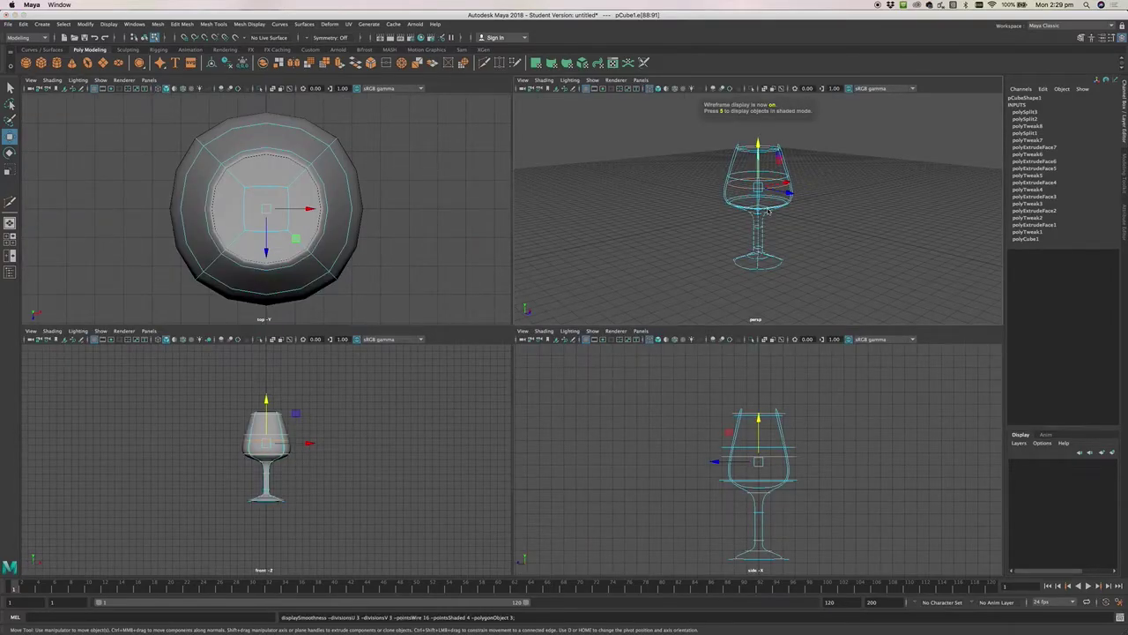
key(5)
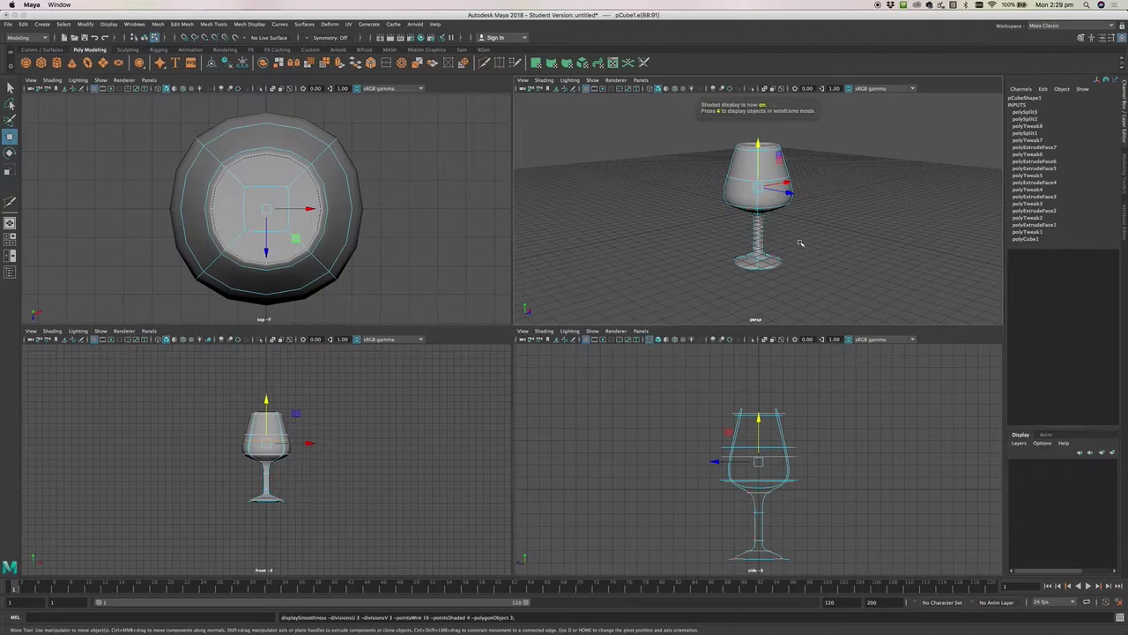
alt+drag(779, 246, 828, 264)
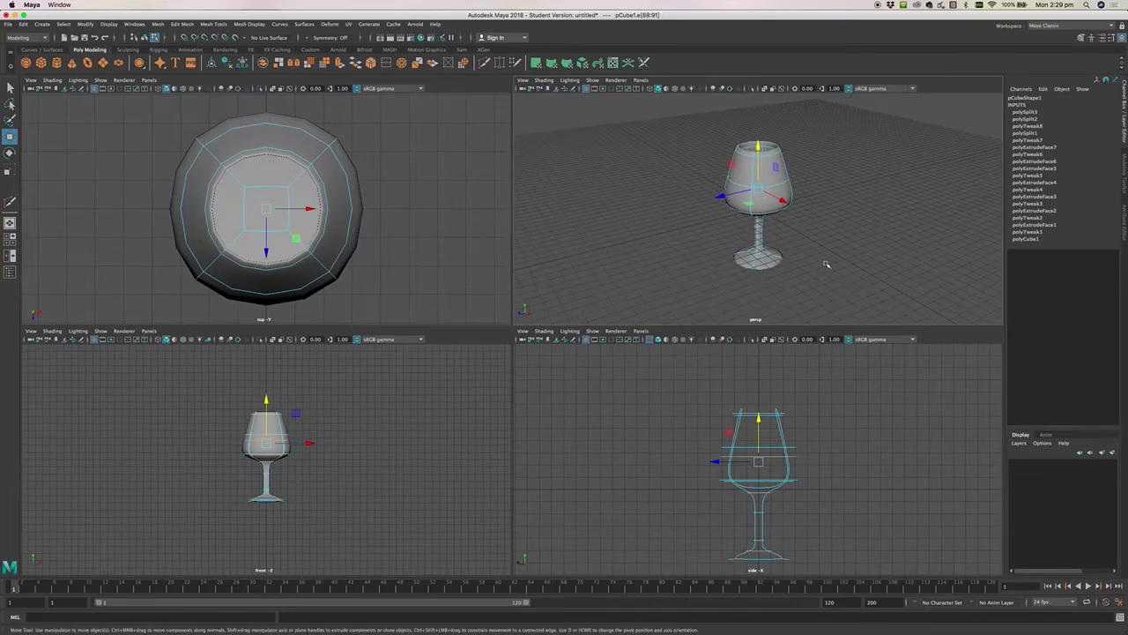
Compare the glass's low-poly mesh with its smooth preview.
key(1)
key(3)
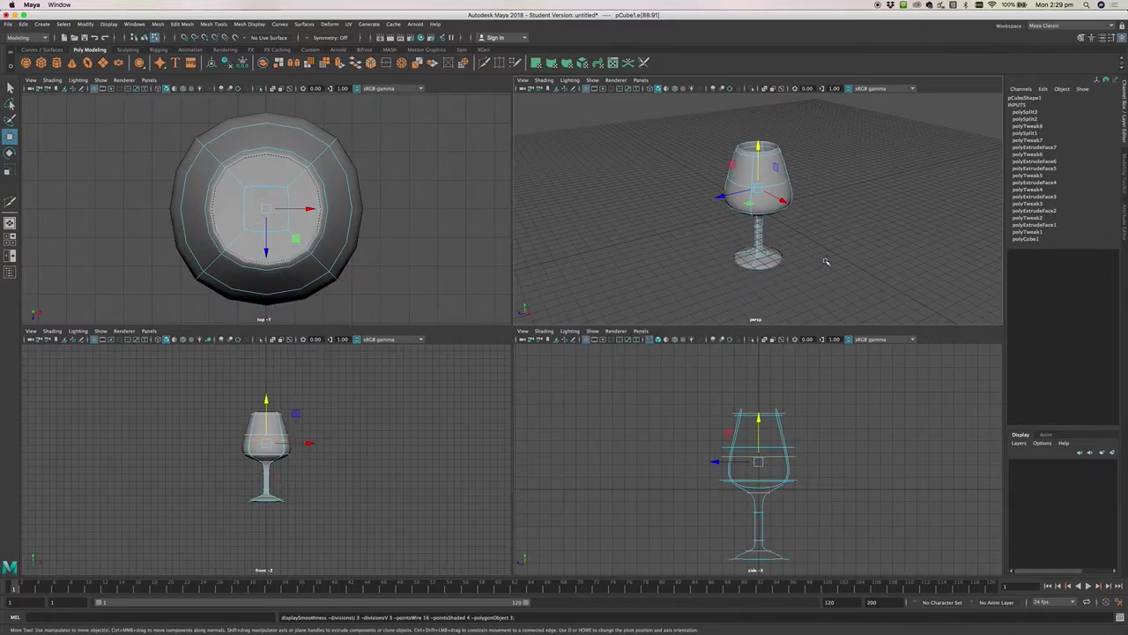
key(1)
key(3)
key(1)
key(3)
key(1)
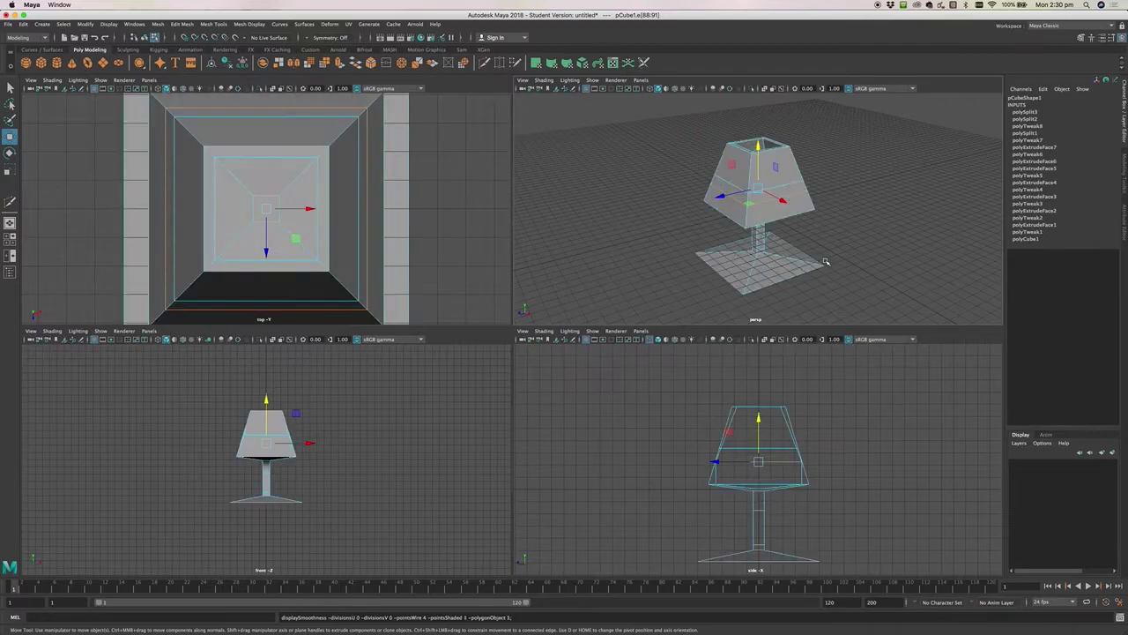
key(3)
Compare the low-poly mesh, smooth preview and combined cage display, leaving the cage shown over the smoothed glass.
key(2)
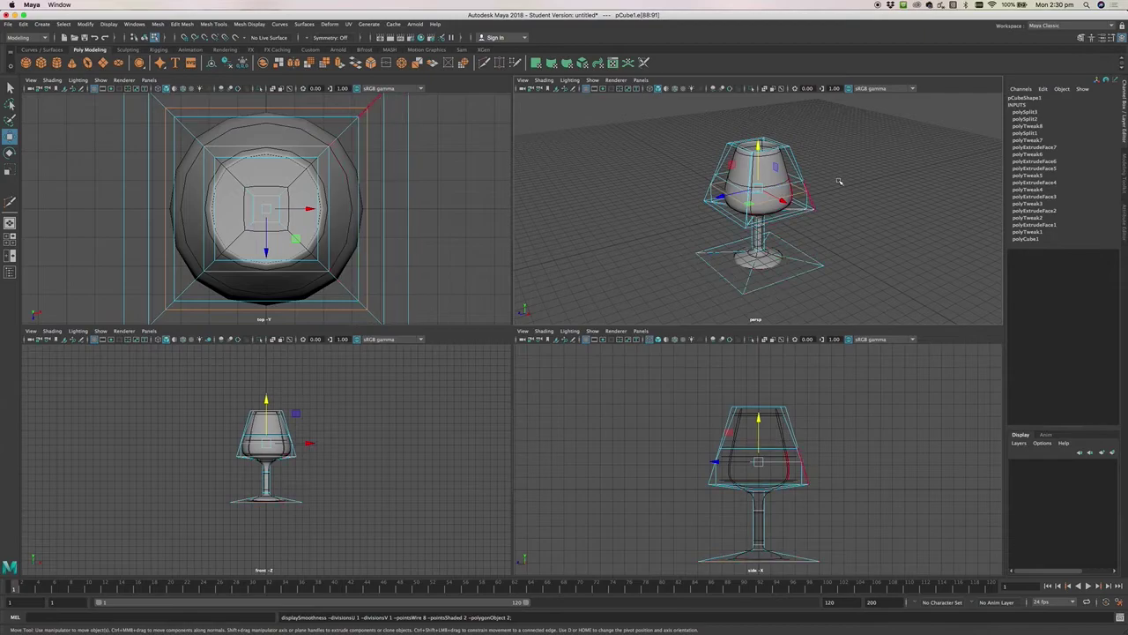
key(3)
key(1)
key(2)
key(3)
key(1)
key(2)
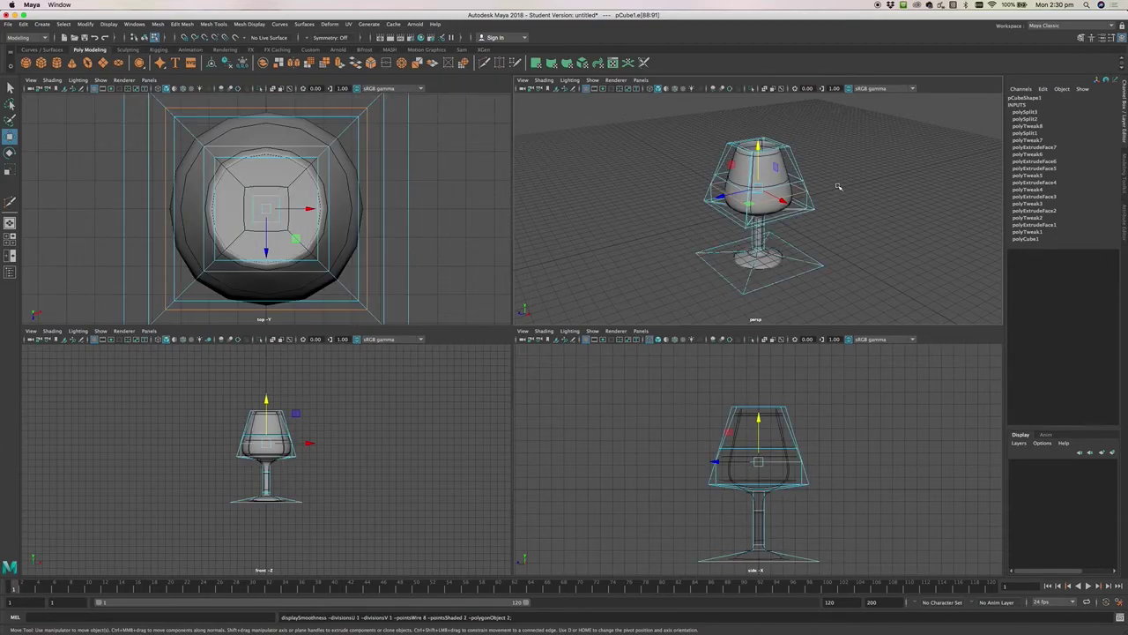